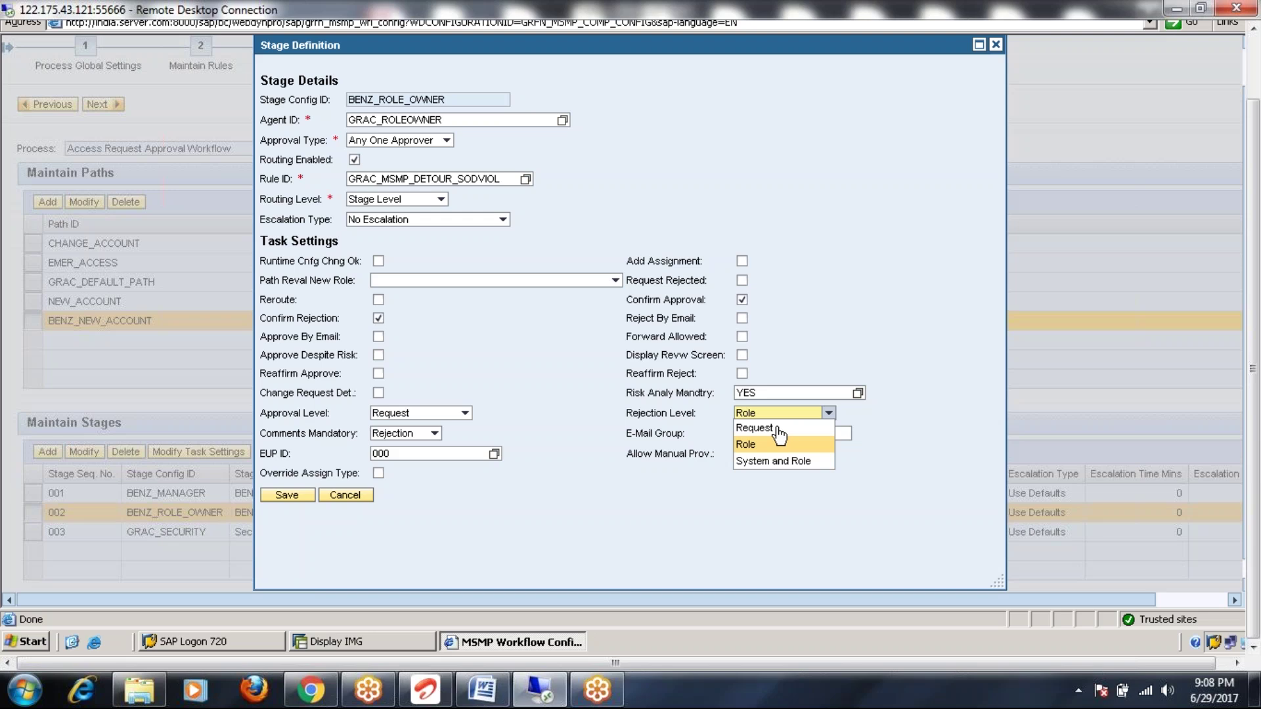
Step: Set the rejection level of the BENZ_ROLE_OWNER stage to Request and save the stage definition
{"action": "left_click", "coordinate": [754, 428]}
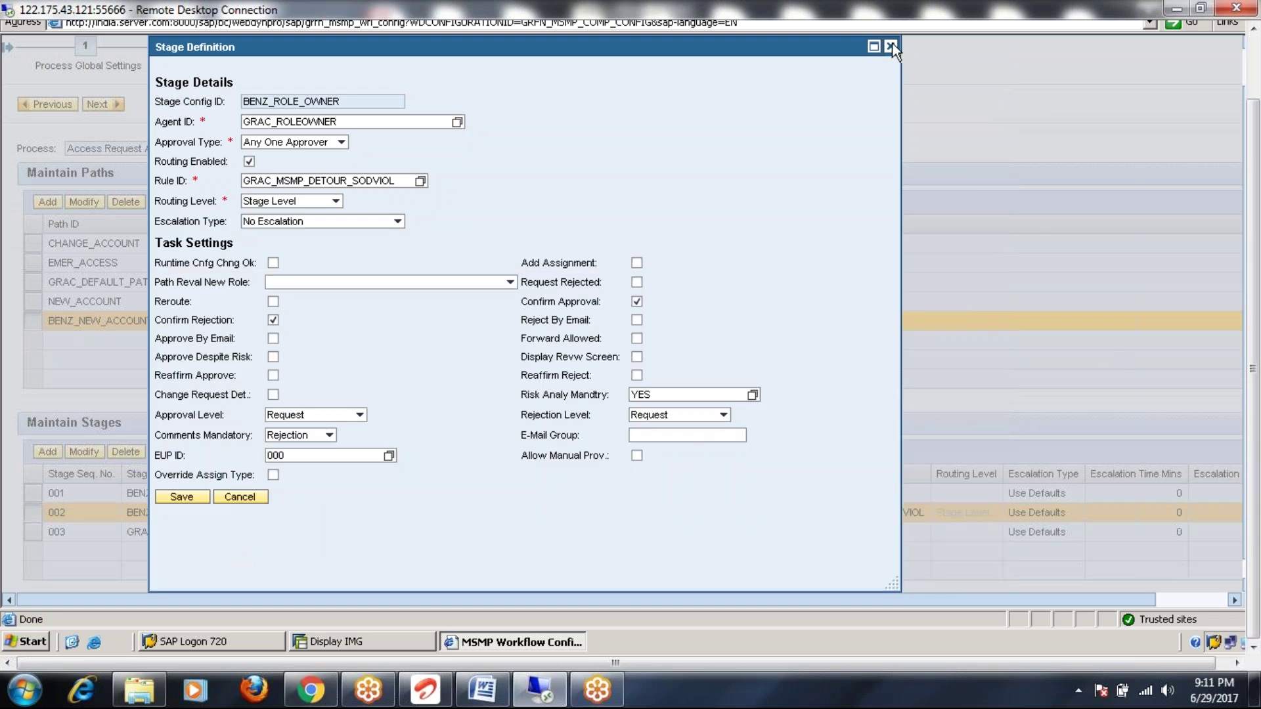
{"action": "left_click", "coordinate": [190, 497]}
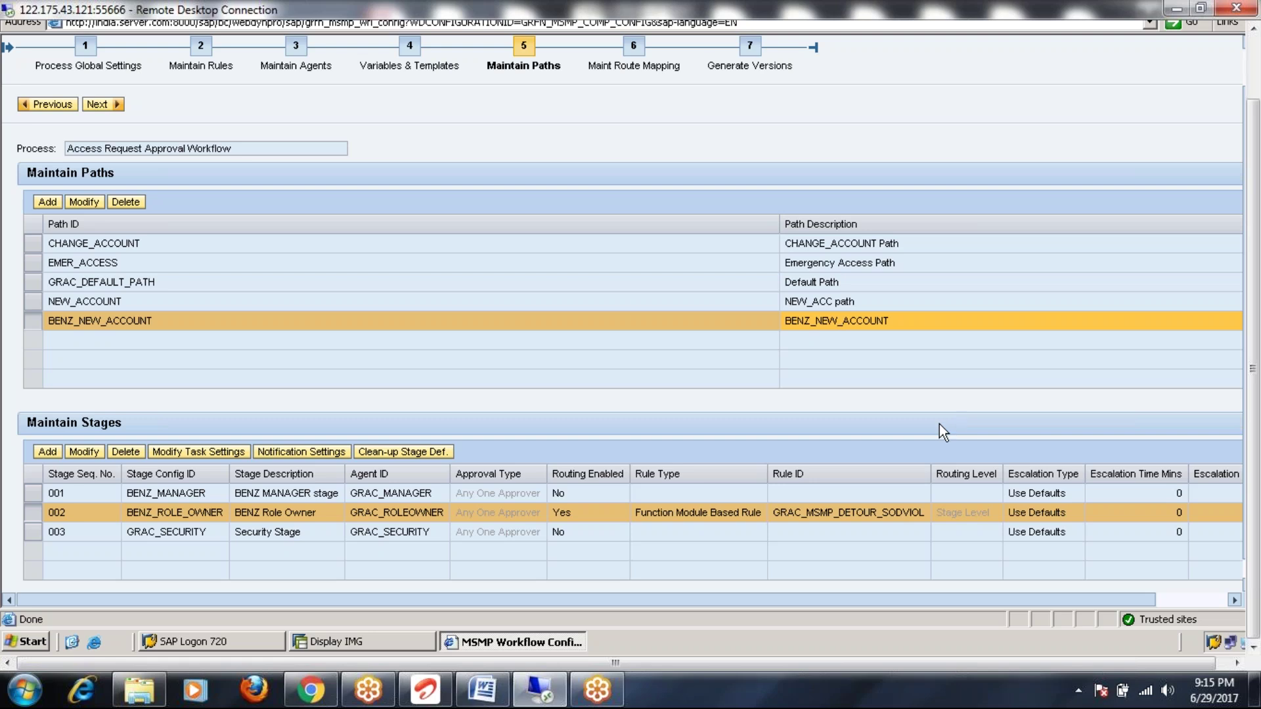
Step: Add a workflow path with the ID SOD_DETOUR_PATH and the description SOD_DETOUR_PATH
{"action": "left_click", "coordinate": [46, 203]}
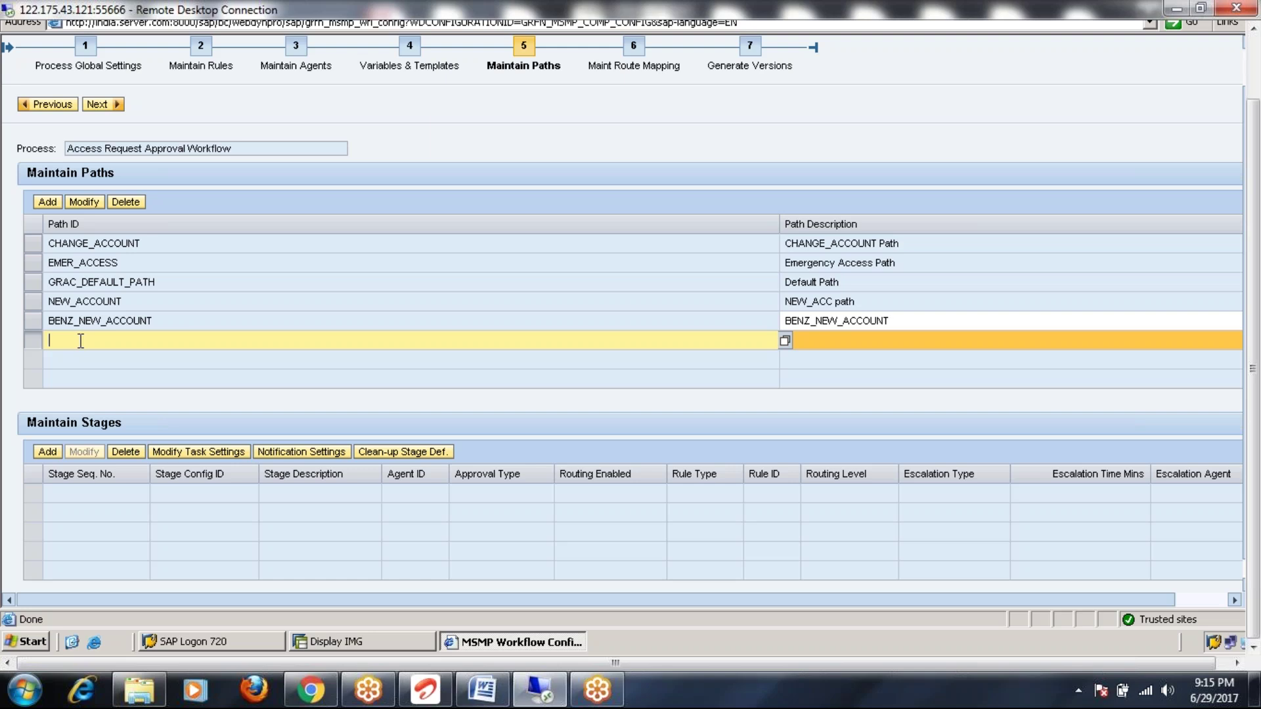
{"action": "type", "text": "DETOUR"}
{"action": "type", "text": "_PATH"}
{"action": "type", "text": "SOD_"}
{"action": "left_click", "coordinate": [819, 348]}
{"action": "type", "text": "SOD_"}
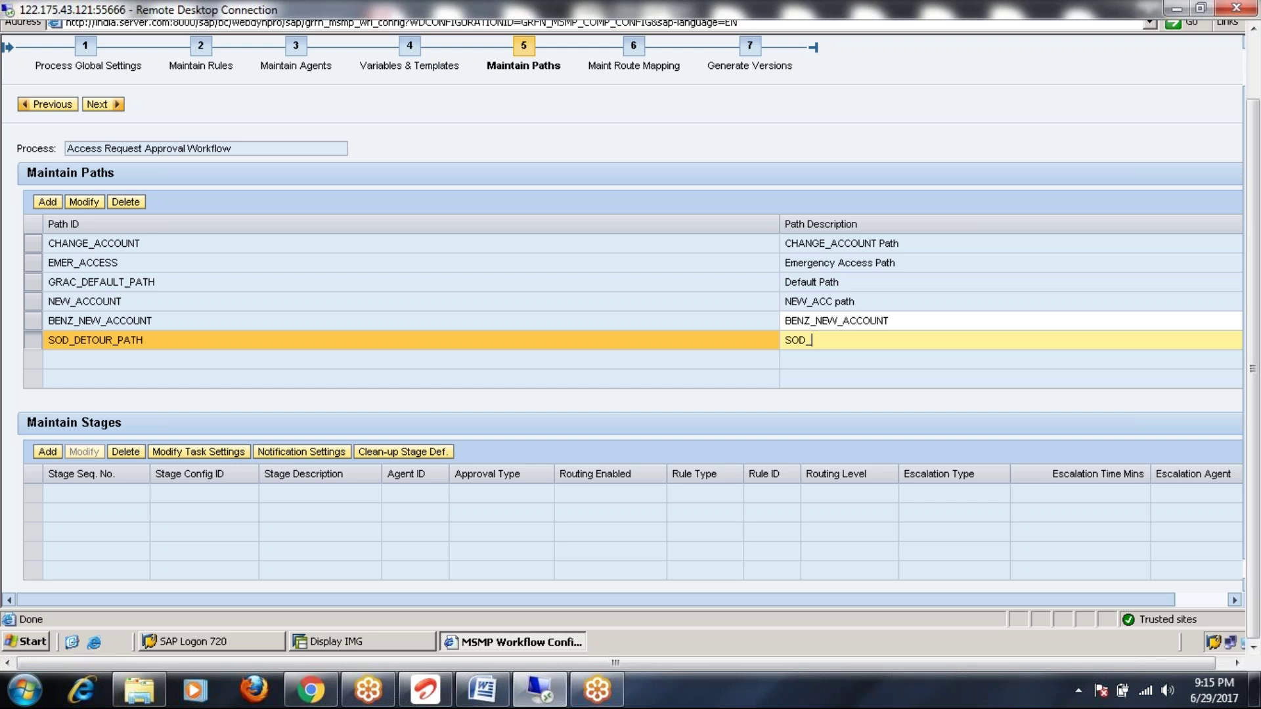
{"action": "type", "text": "DETO"}
{"action": "type", "text": "UR_PATH"}
Step: Add a stage to SOD_DETOUR_PATH with sequence number 001, config ID BENZ_MITIGATION and description "BENZ Mitigation Stage"
{"action": "left_click", "coordinate": [48, 452]}
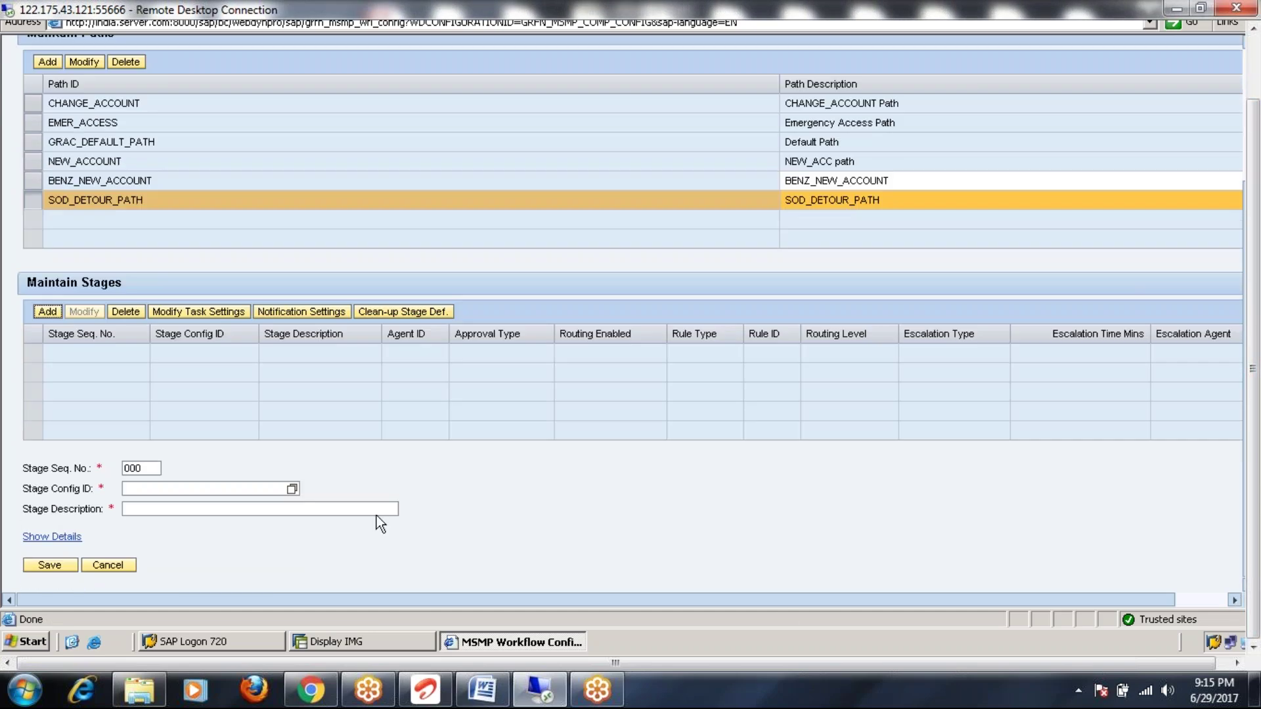
{"action": "key", "text": "BackSpace"}
{"action": "type", "text": "1"}
{"action": "left_click", "coordinate": [262, 489]}
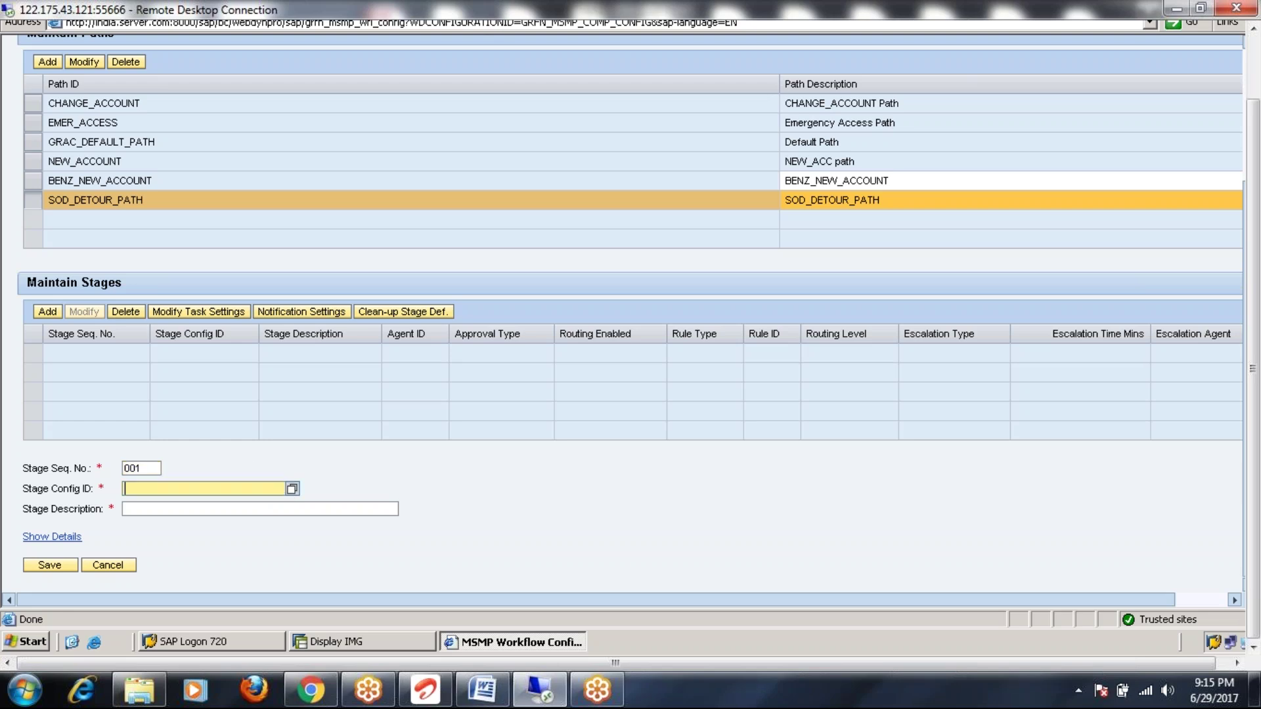
{"action": "type", "text": "BENZ_MITIGATION"}
{"action": "left_click", "coordinate": [237, 509]}
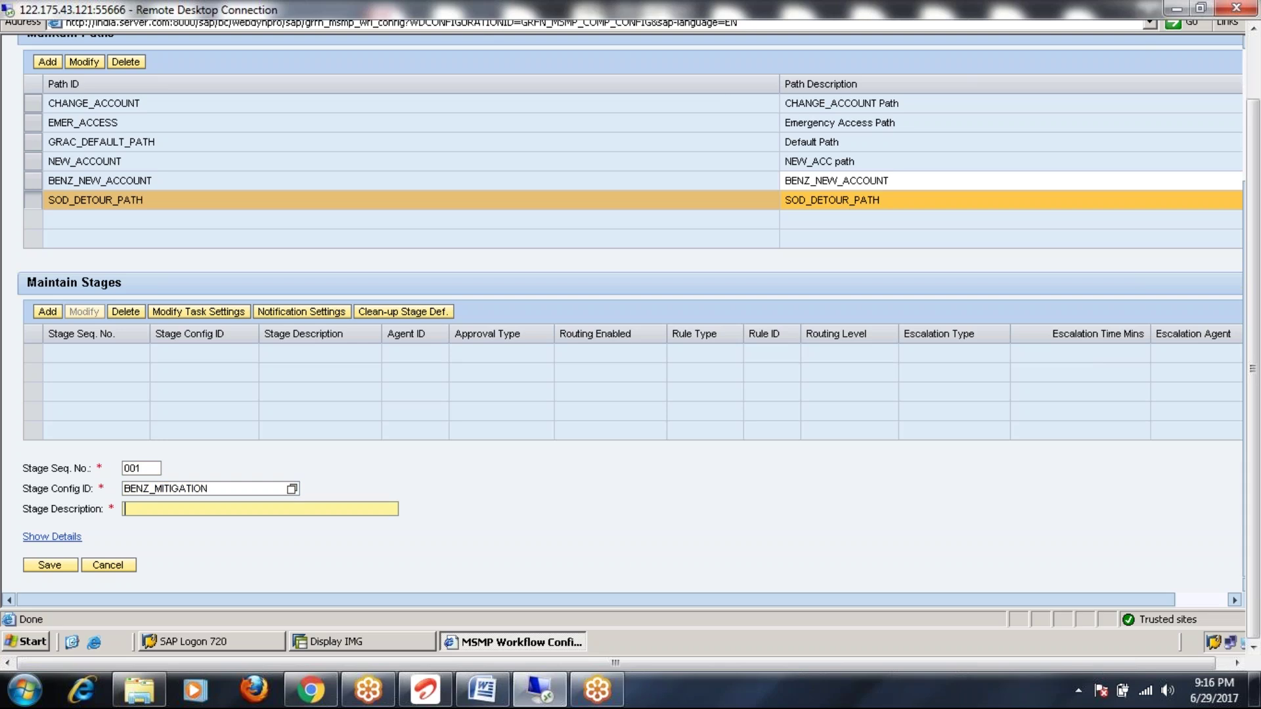
{"action": "type", "text": "BeNZ Mitigation Stage"}
Step: Show the mitigation stage's details, assign the agent GRAC_POINT_CONTACT and save the stage
{"action": "left_click", "coordinate": [61, 540]}
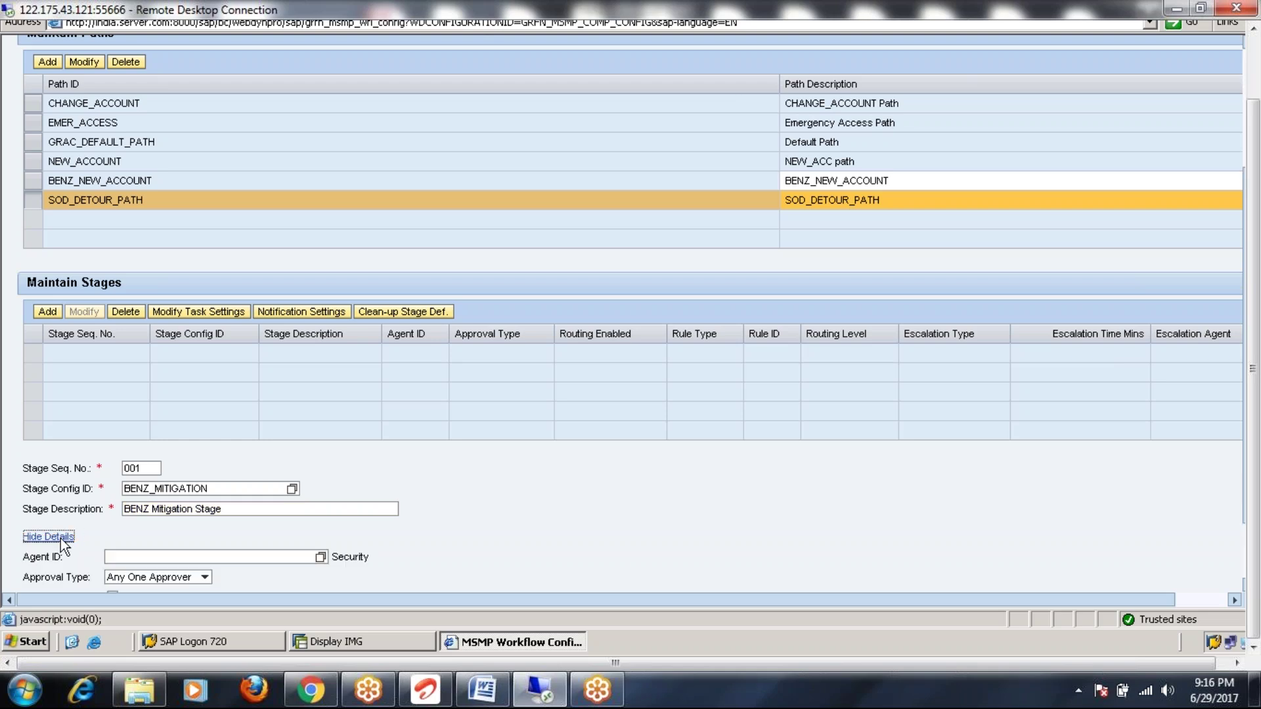
{"action": "scroll", "coordinate": [498, 506], "scroll_direction": "down", "scroll_amount": 2}
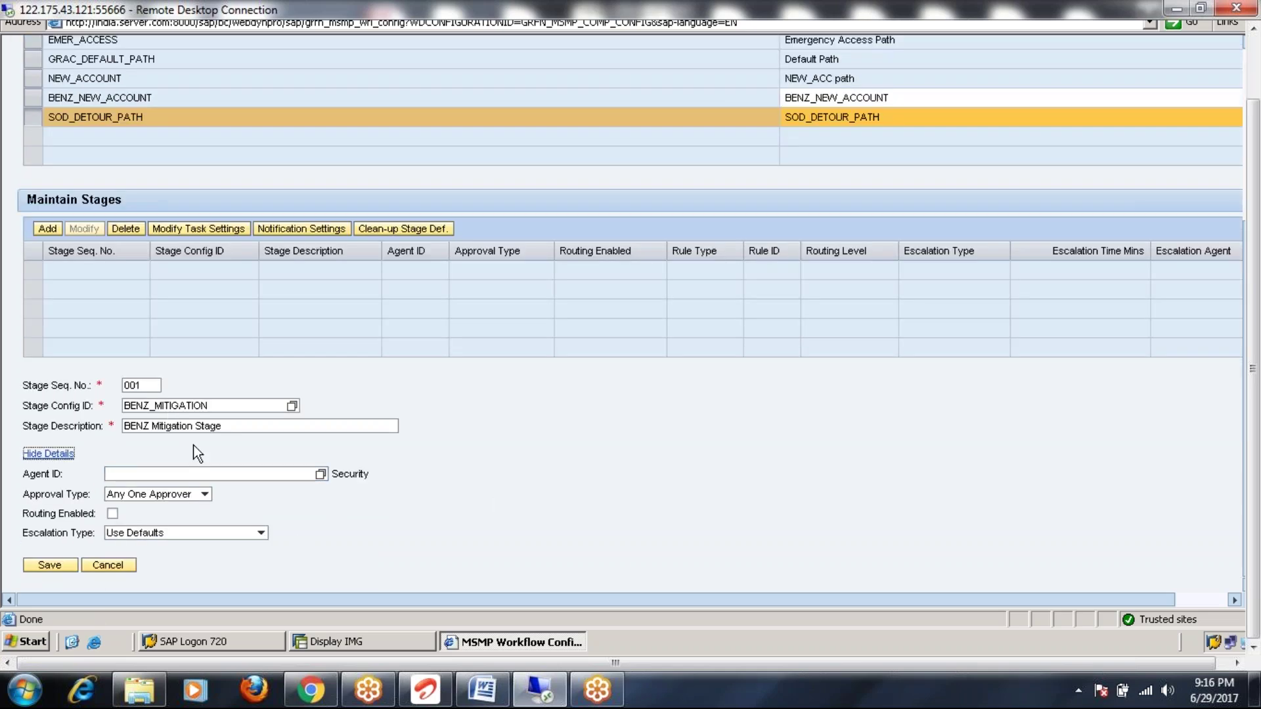
{"action": "left_click", "coordinate": [320, 474]}
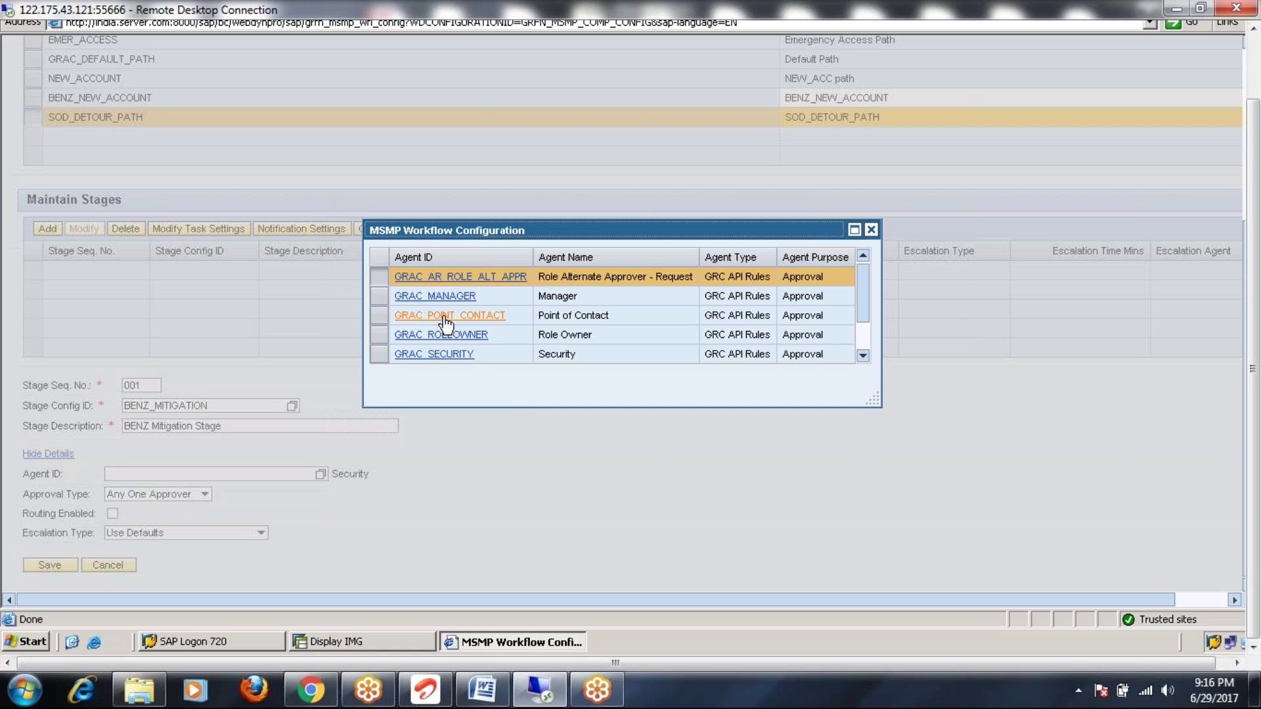
{"action": "left_click", "coordinate": [379, 317]}
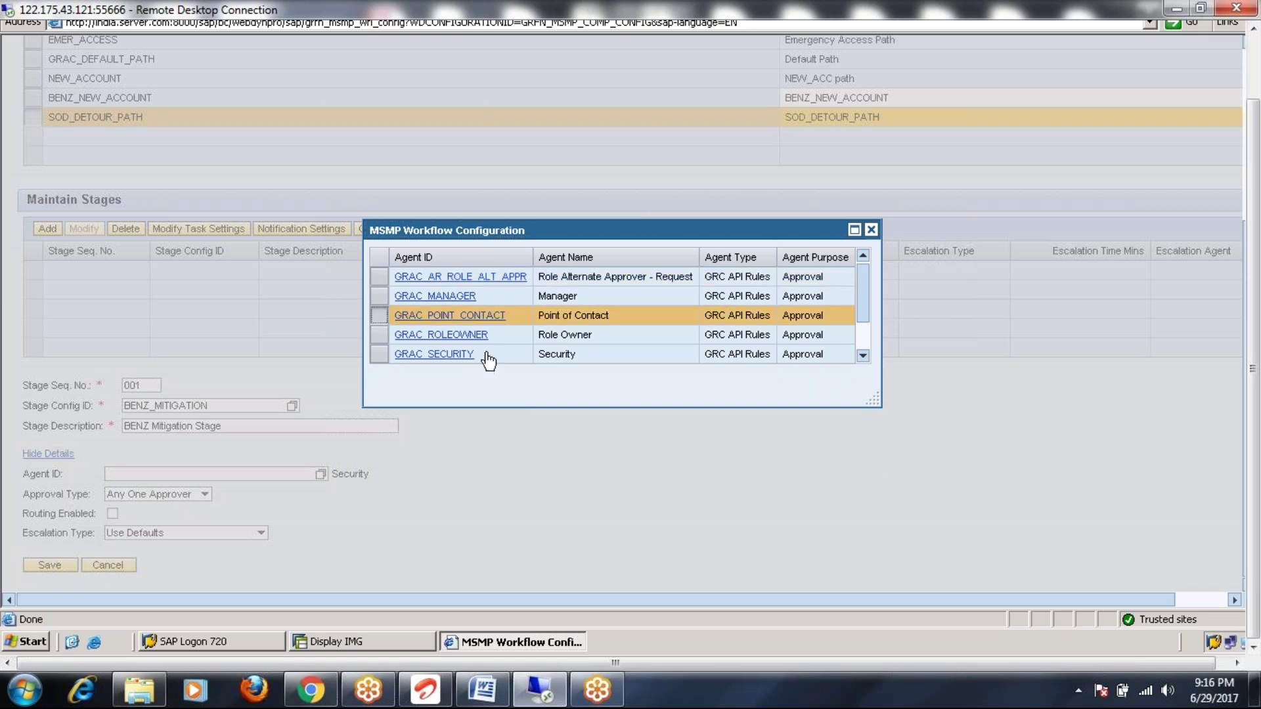
{"action": "left_click", "coordinate": [449, 316]}
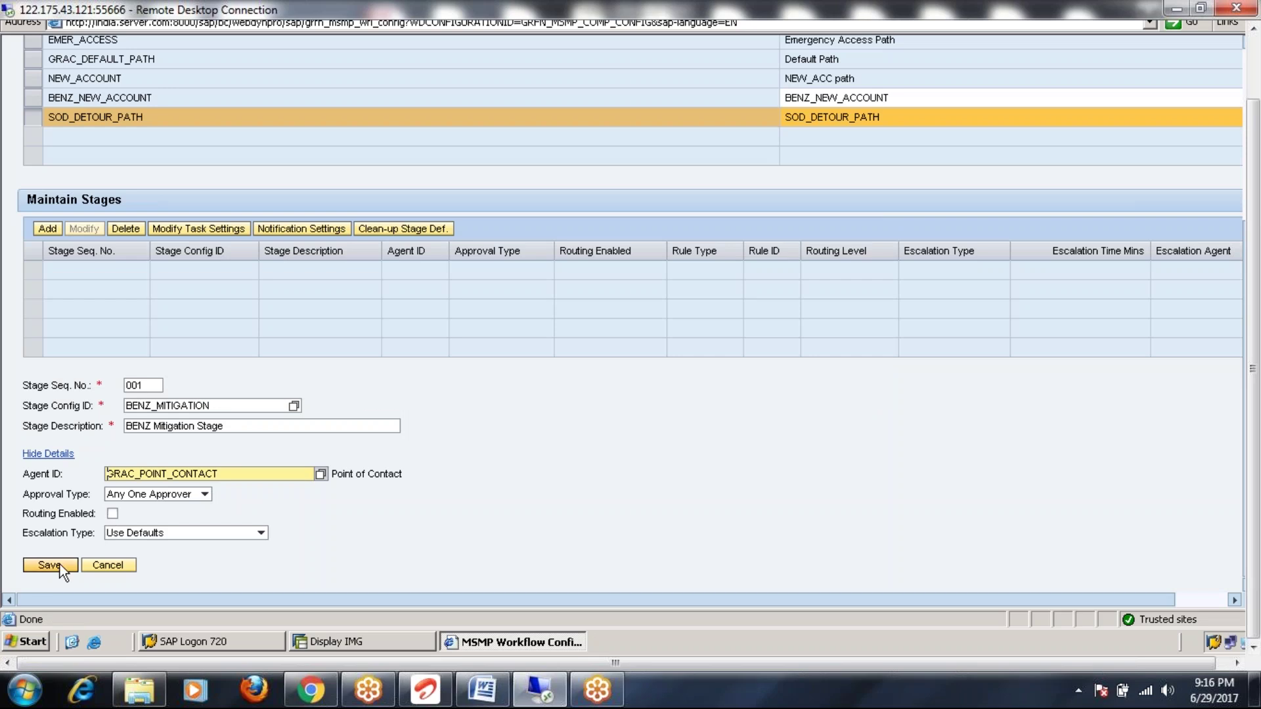
{"action": "left_click", "coordinate": [60, 564]}
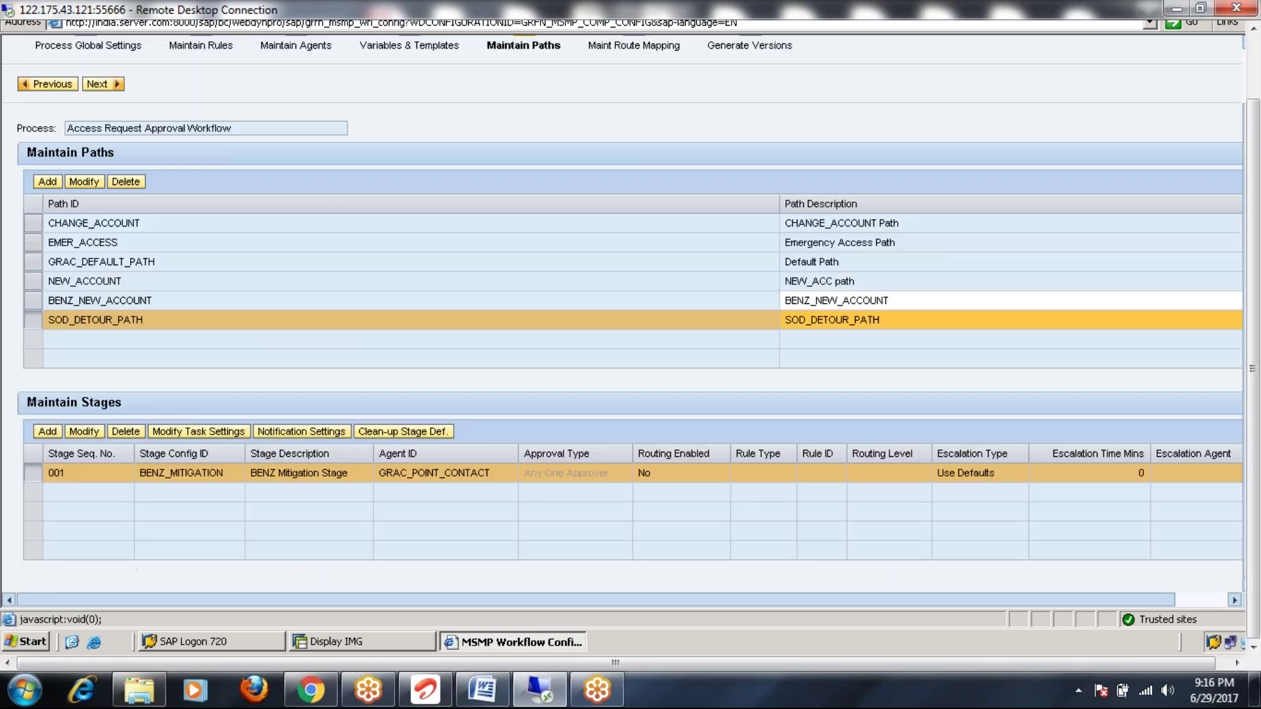
Step: Add another stage to SOD_DETOUR_PATH with sequence number 002 and the existing config ID GRAC_SECURITY
{"action": "left_click", "coordinate": [47, 431]}
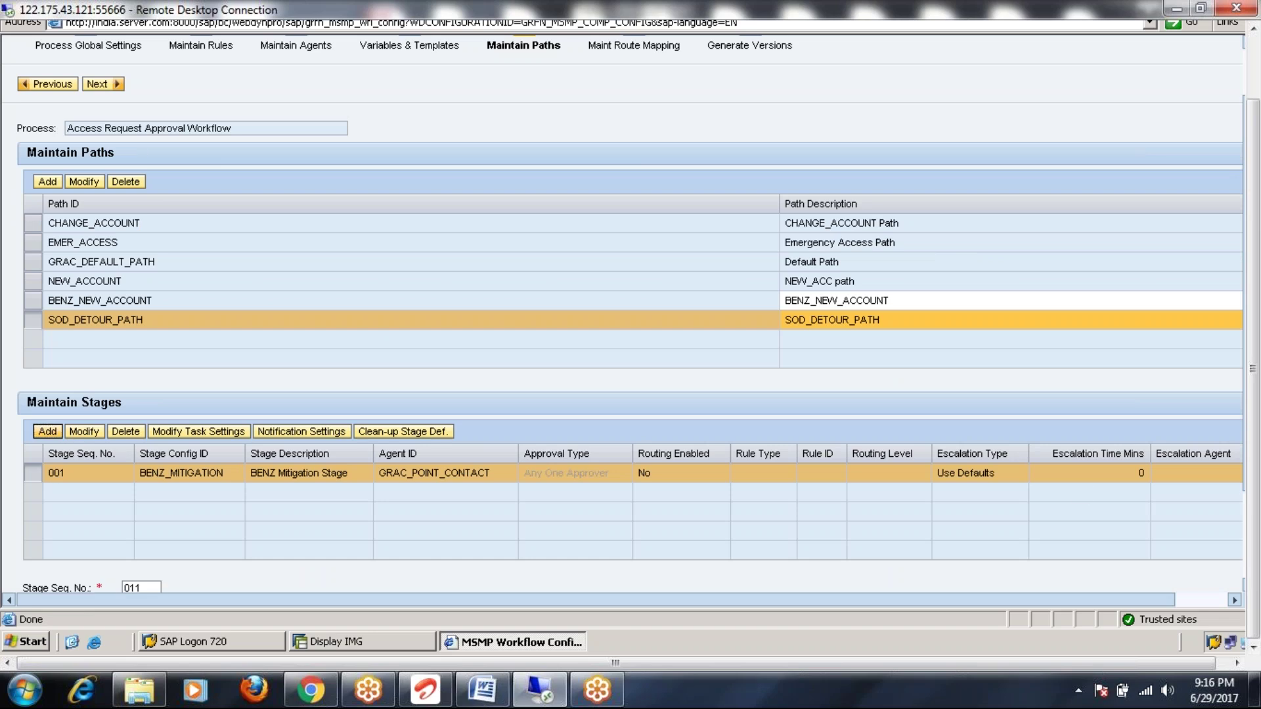
{"action": "scroll", "coordinate": [1245, 568], "scroll_direction": "down", "scroll_amount": 3}
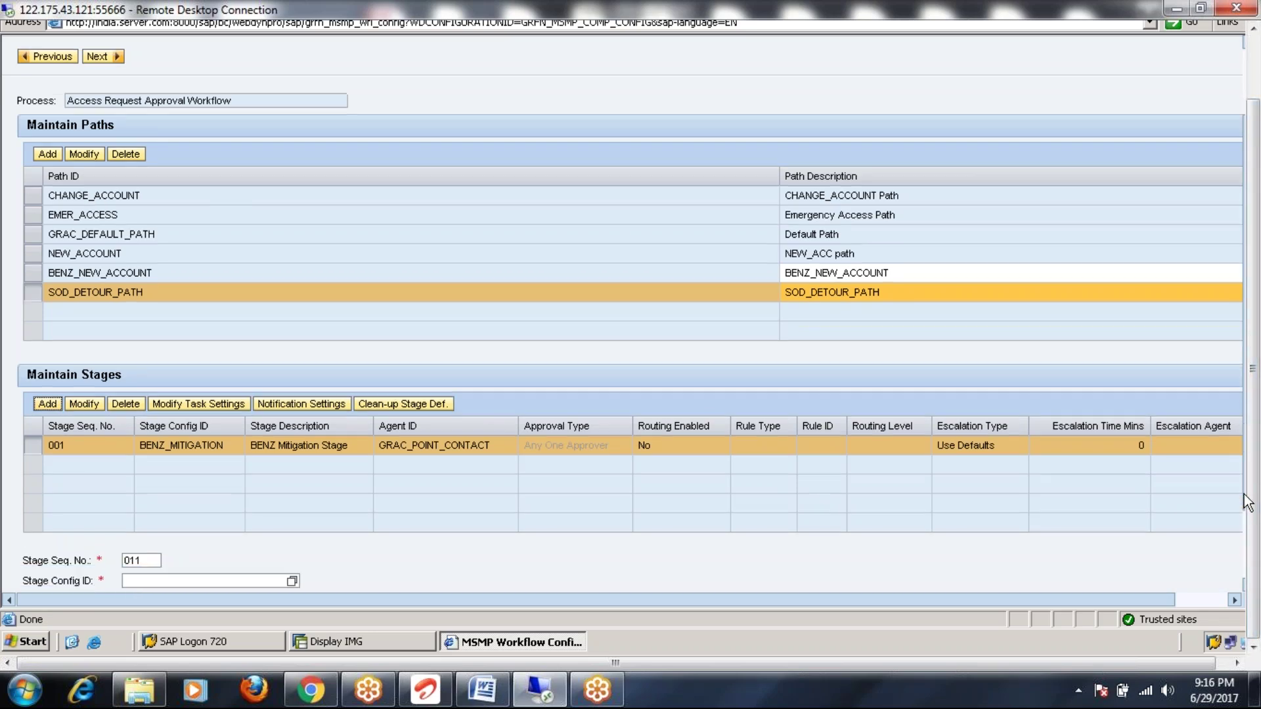
{"action": "left_click", "coordinate": [148, 471]}
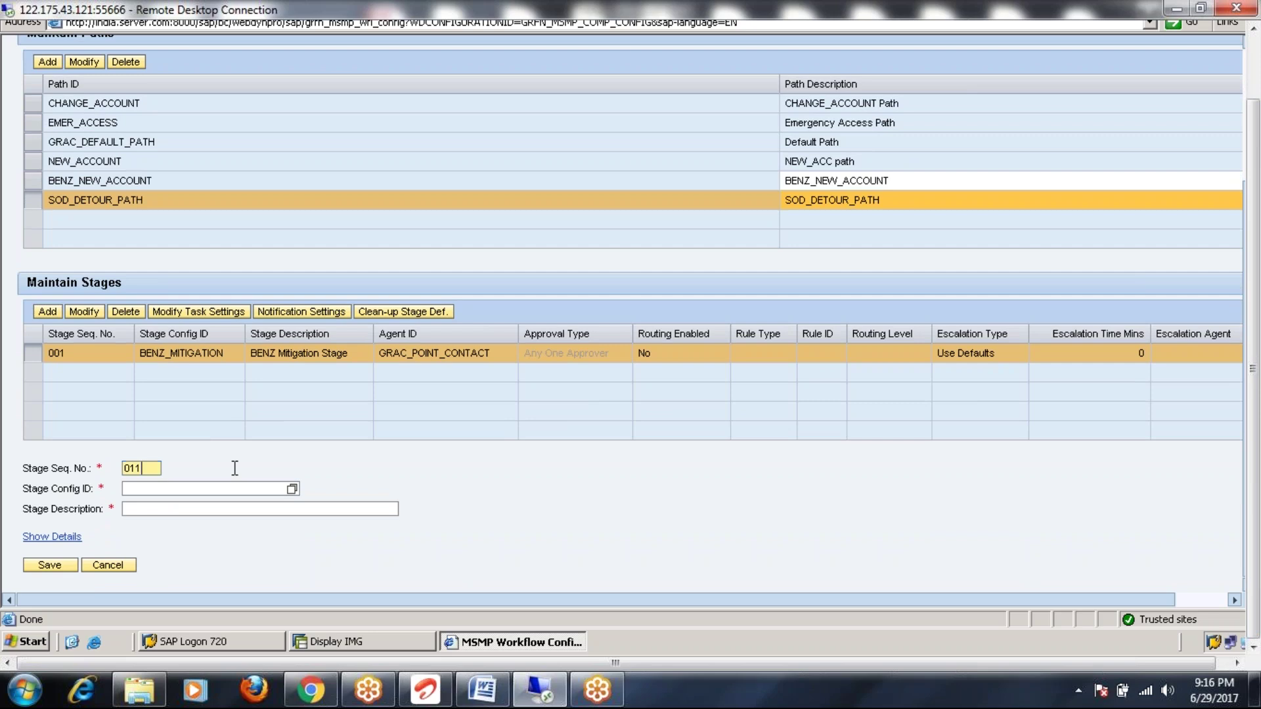
{"action": "key", "text": "BackSpace"}
{"action": "key", "text": "BackSpace"}
{"action": "key", "text": "BackSpace"}
{"action": "type", "text": "002"}
{"action": "left_click", "coordinate": [282, 489]}
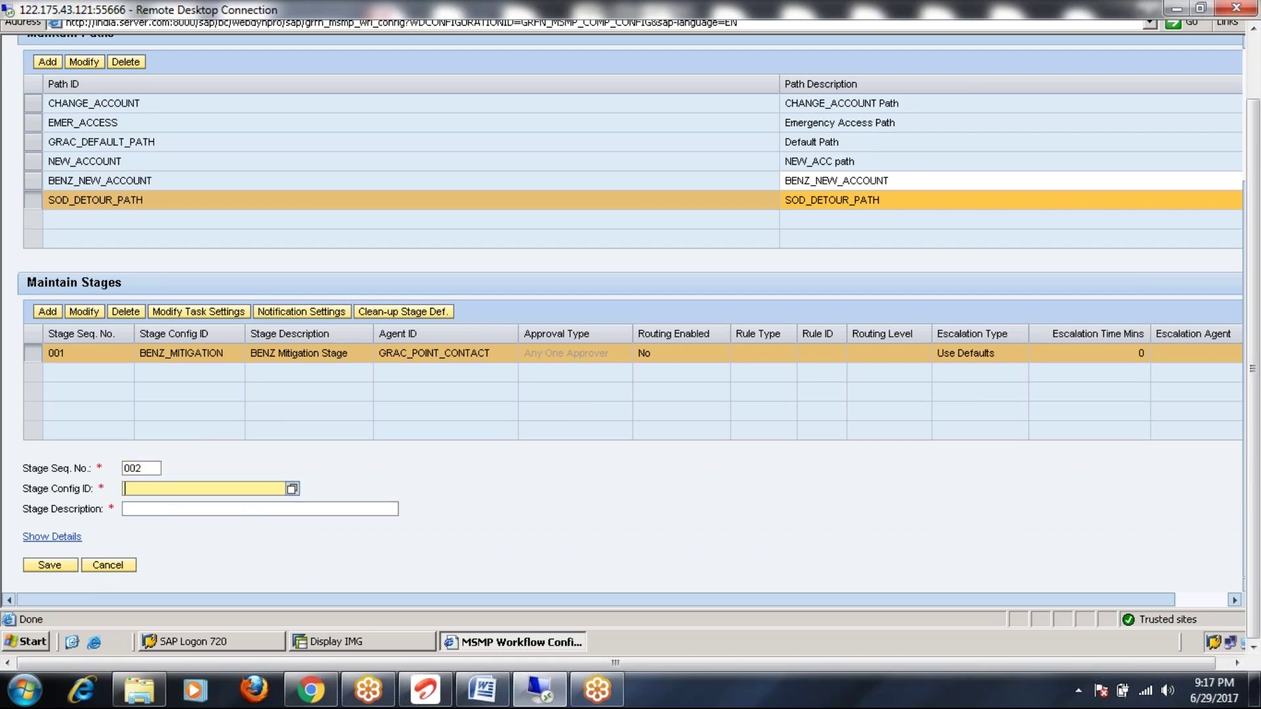
{"action": "left_click", "coordinate": [292, 490]}
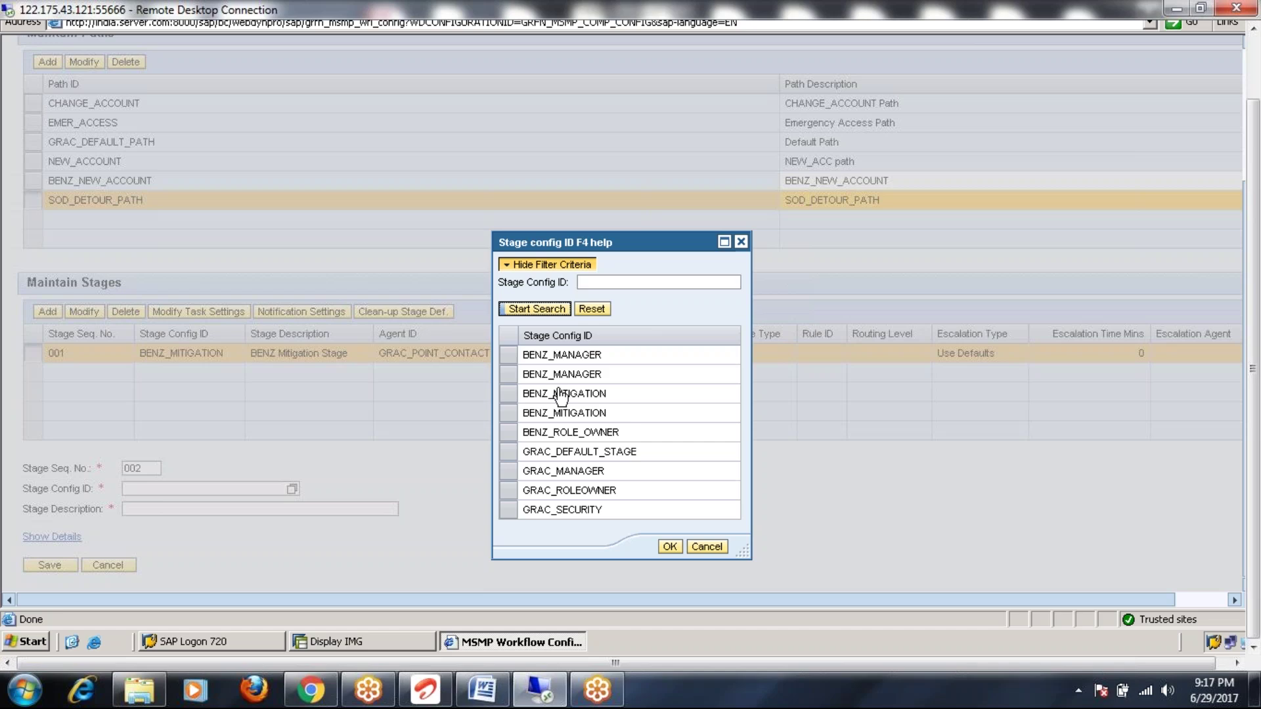
{"action": "double_click", "coordinate": [566, 510]}
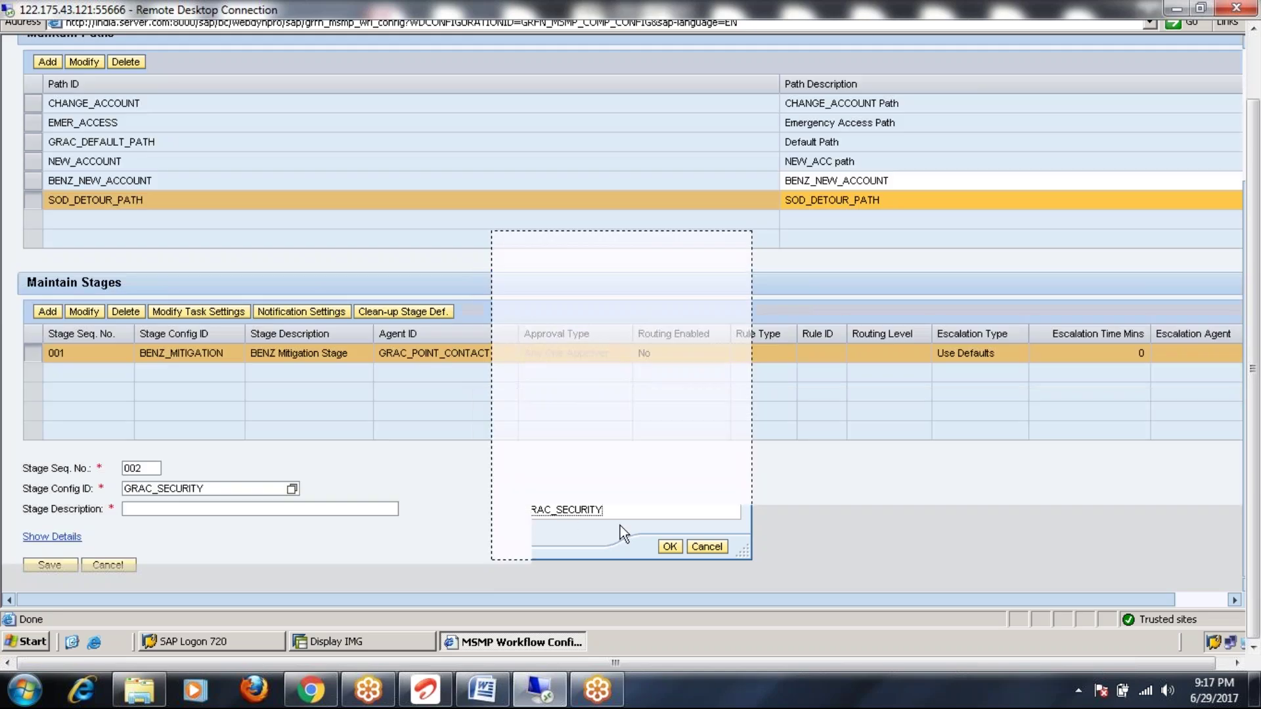
Step: Describe stage 002 as "Security Stage", show its details and save it
{"action": "key", "text": "Tab"}
{"action": "type", "text": "S"}
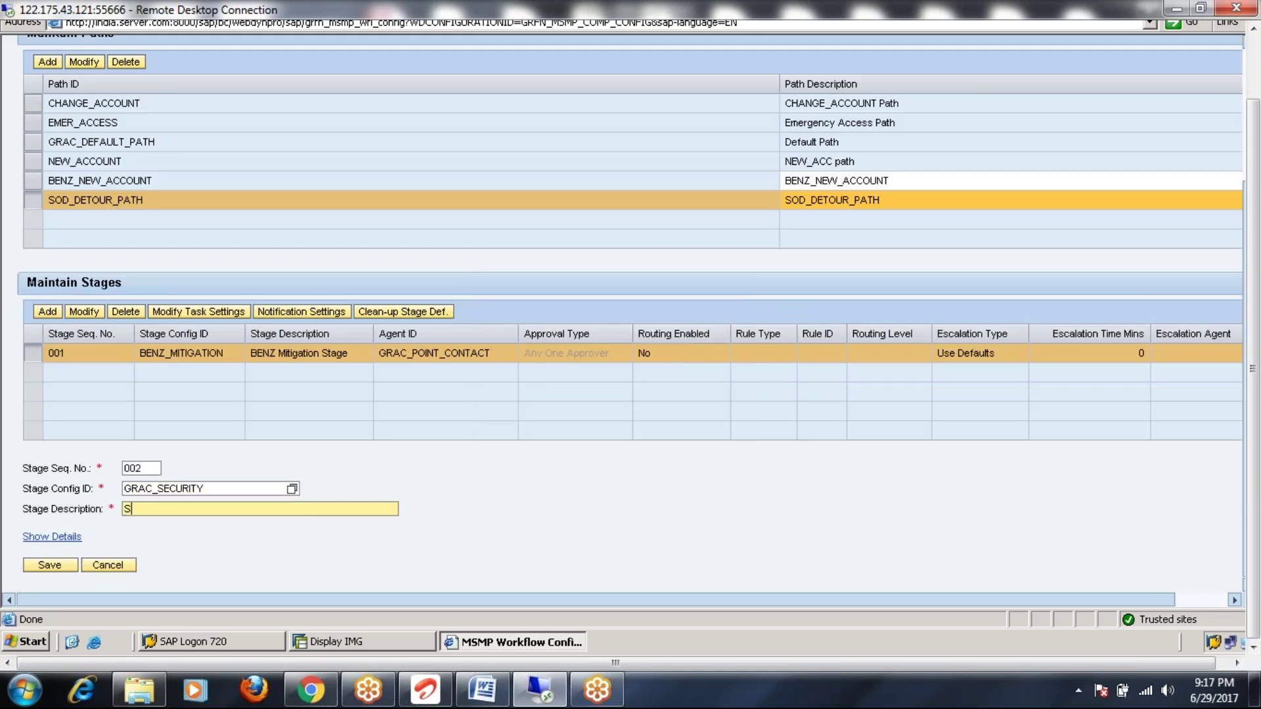
{"action": "type", "text": "ecurity Stage"}
{"action": "left_click", "coordinate": [65, 539]}
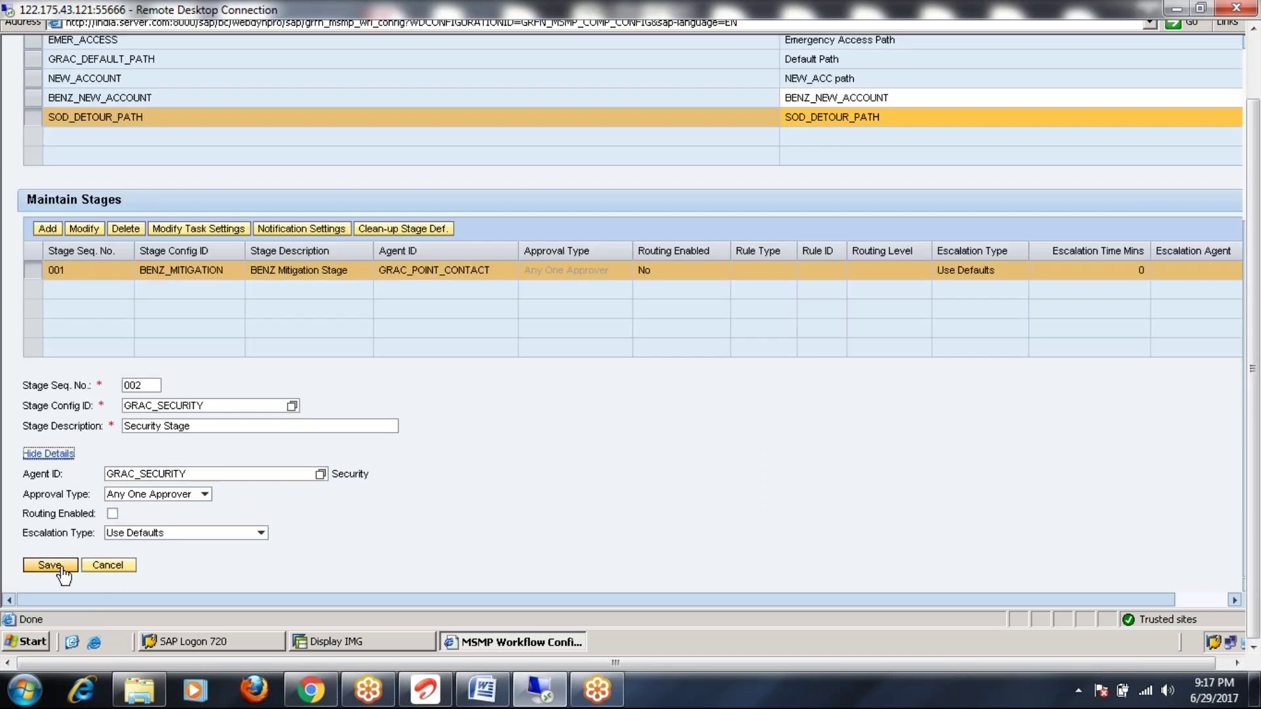
{"action": "left_click", "coordinate": [63, 568]}
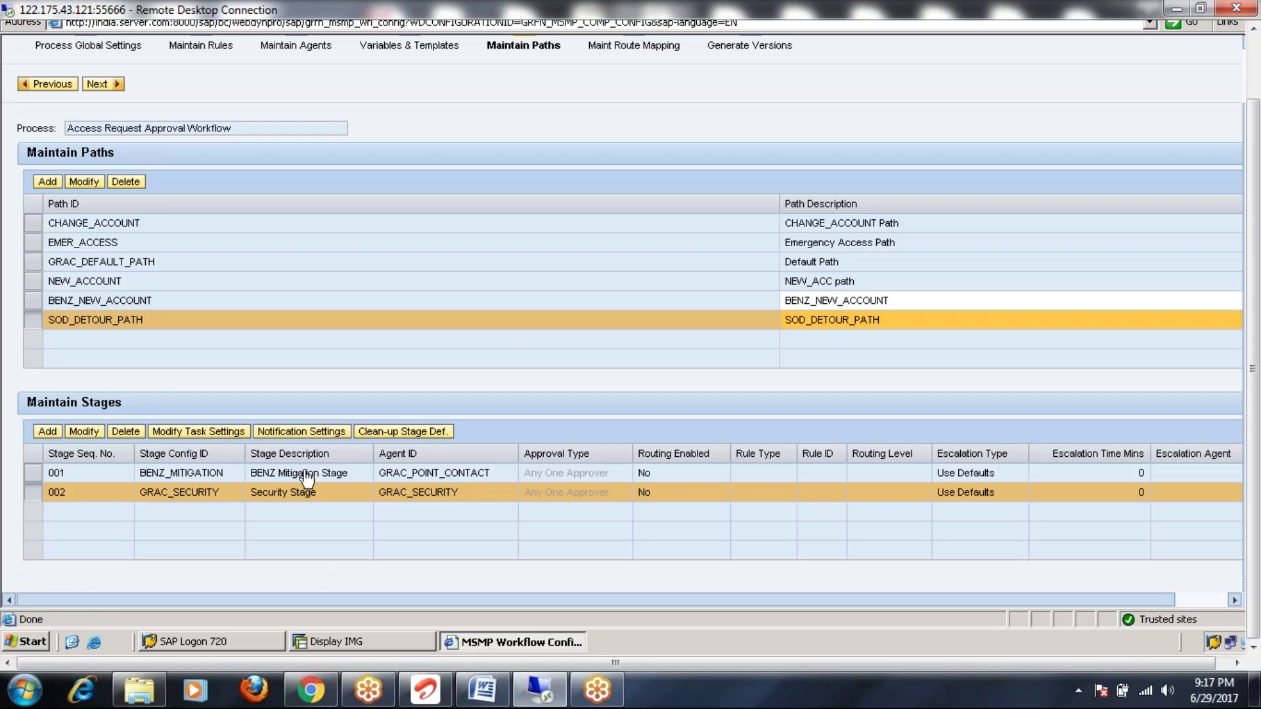
Step: Compare the stages of the BENZ_NEW_ACCOUNT path with those of SOD_DETOUR_PATH
{"action": "left_click", "coordinate": [295, 431]}
{"action": "left_click", "coordinate": [33, 301]}
{"action": "left_click", "coordinate": [35, 321]}
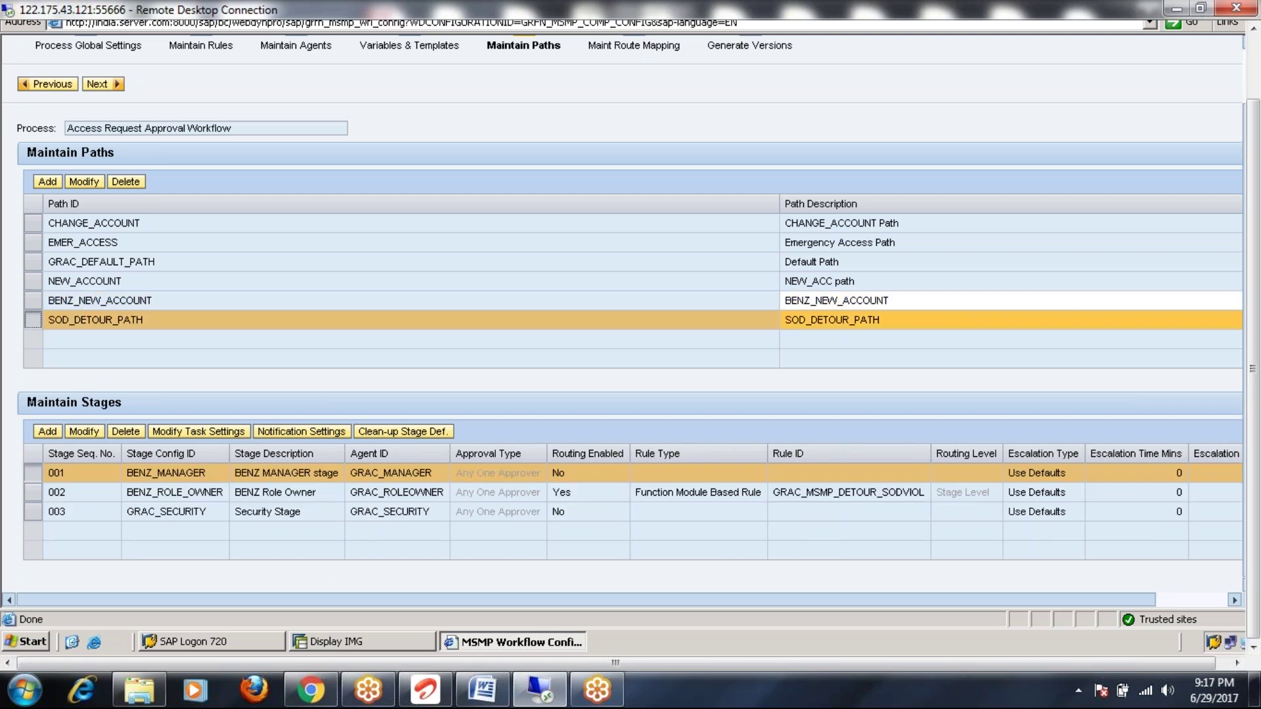
{"action": "left_click", "coordinate": [34, 300]}
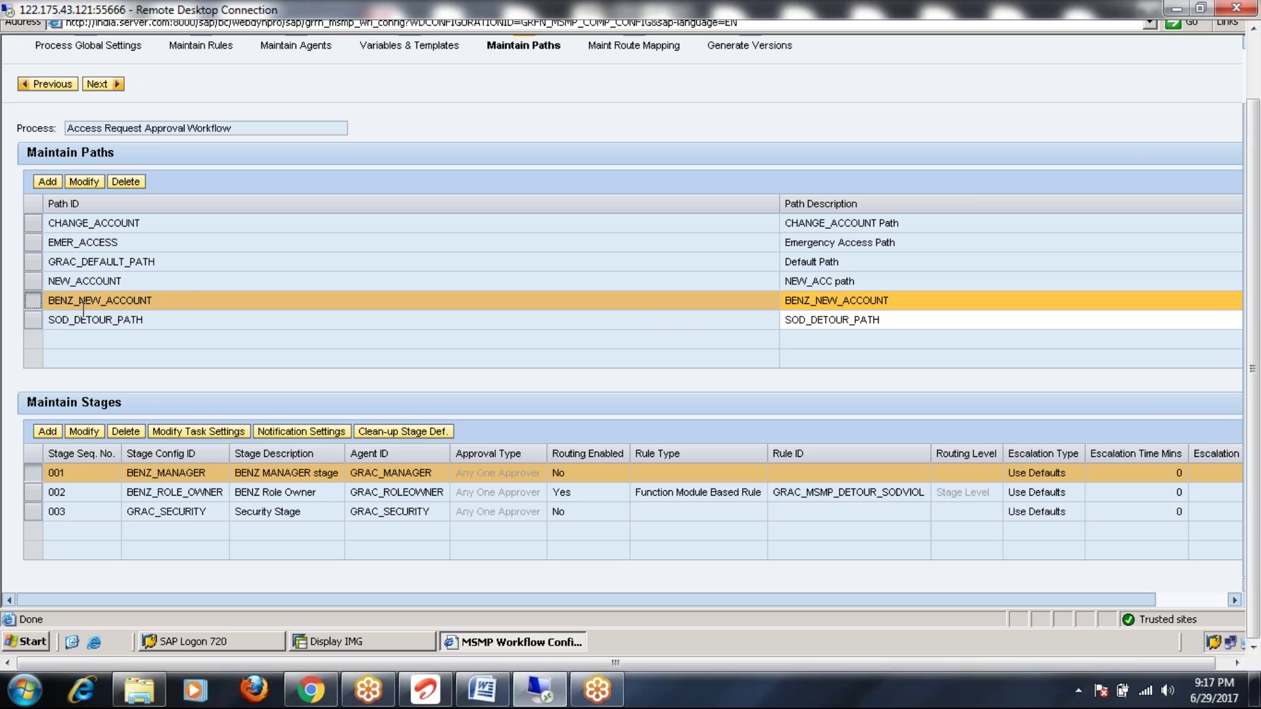
{"action": "left_click", "coordinate": [32, 321]}
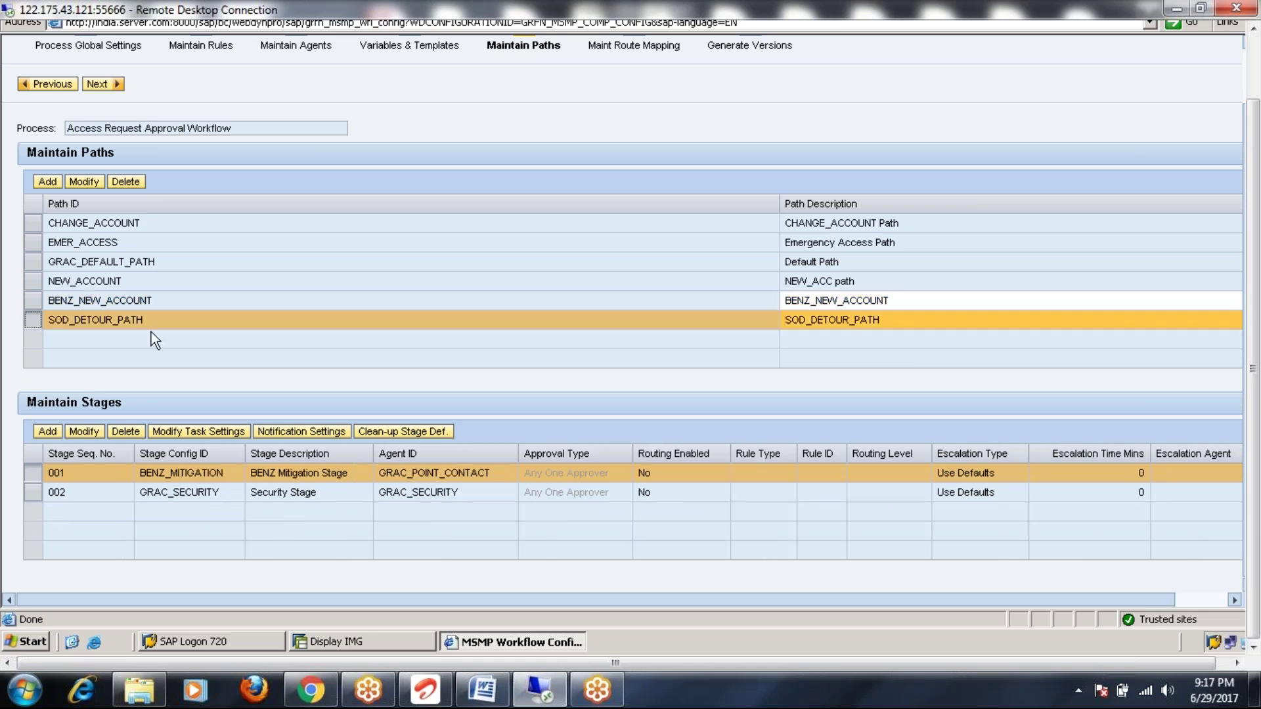
Step: Go to route mapping and add a mapping that uses the rule GRAC_MSMP_DETOUR_SODVIOL
{"action": "left_click_drag", "start_coordinate": [1257, 321], "coordinate": [1258, 217]}
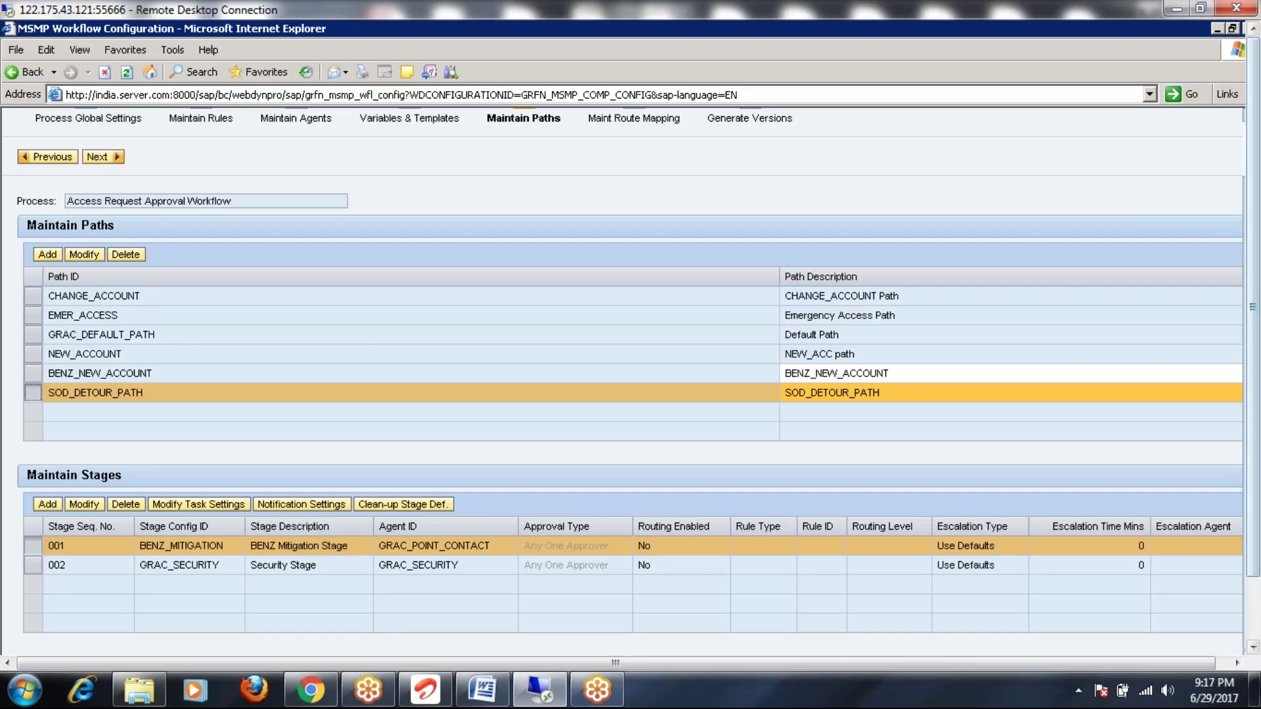
{"action": "scroll", "coordinate": [928, 160], "scroll_direction": "up", "scroll_amount": 2}
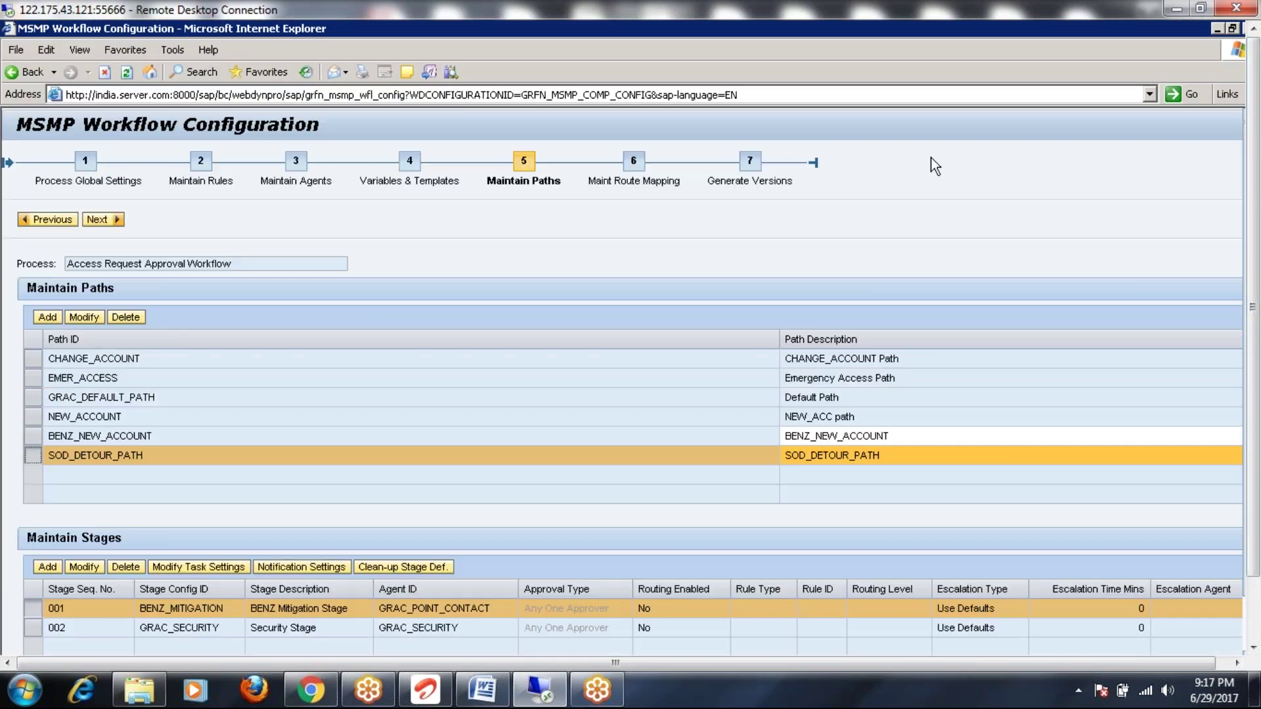
{"action": "left_click", "coordinate": [638, 176]}
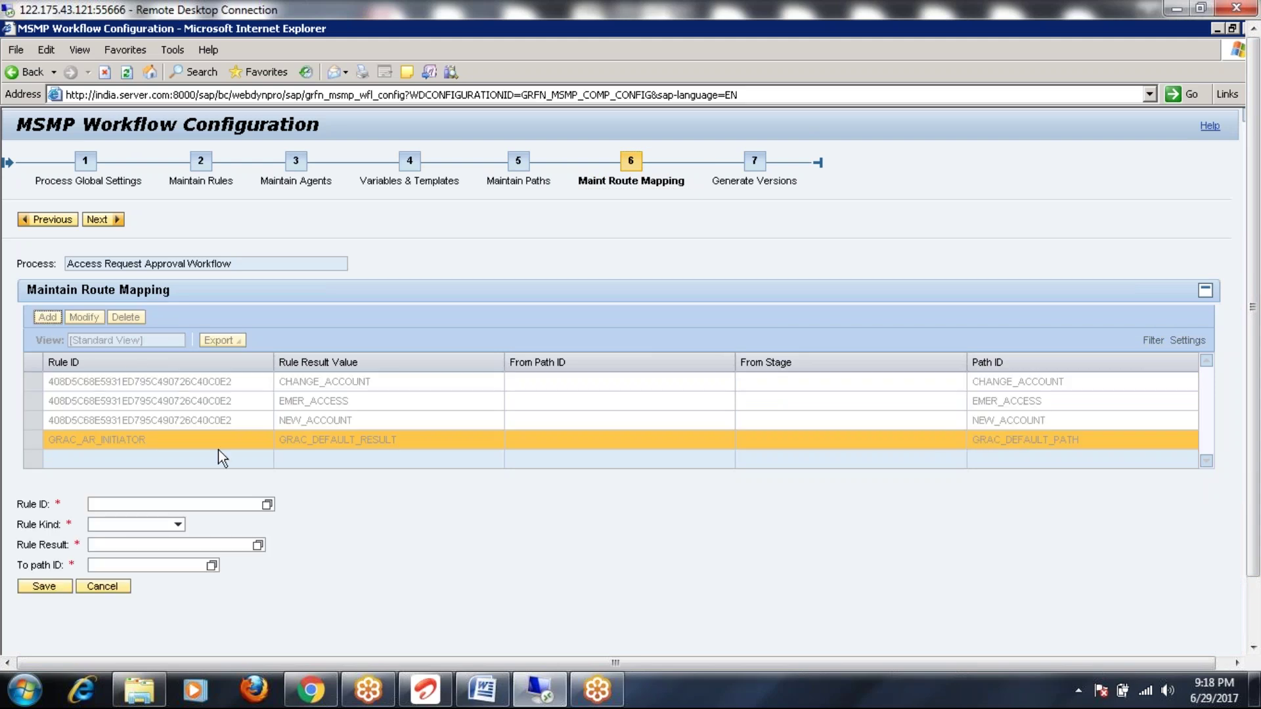
{"action": "left_click", "coordinate": [242, 505]}
{"action": "key", "text": "F4"}
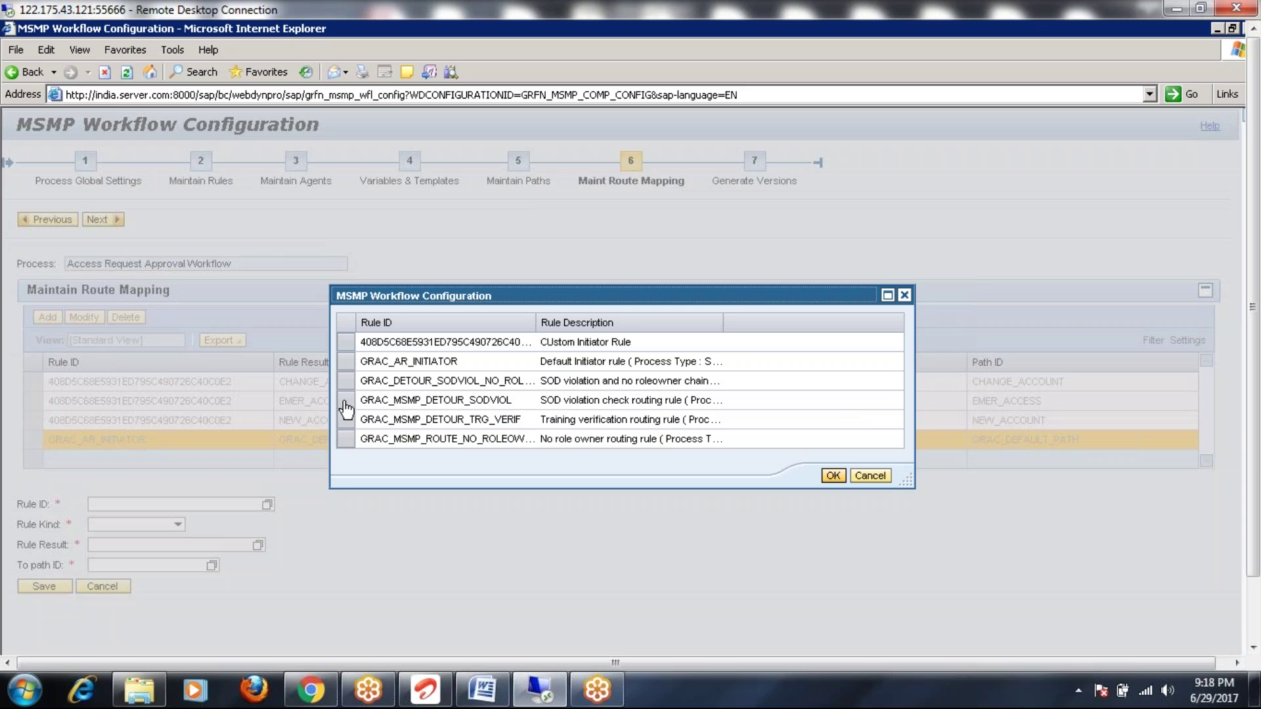
{"action": "left_click", "coordinate": [448, 407]}
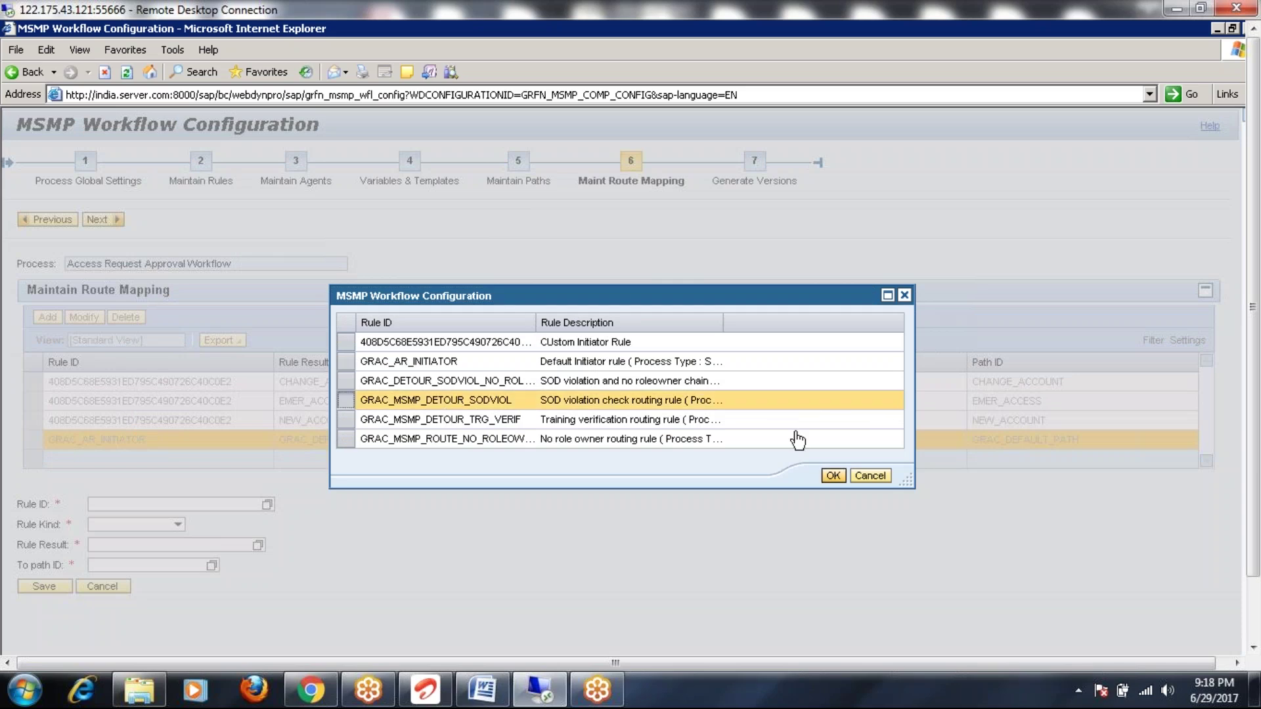
{"action": "left_click", "coordinate": [830, 476]}
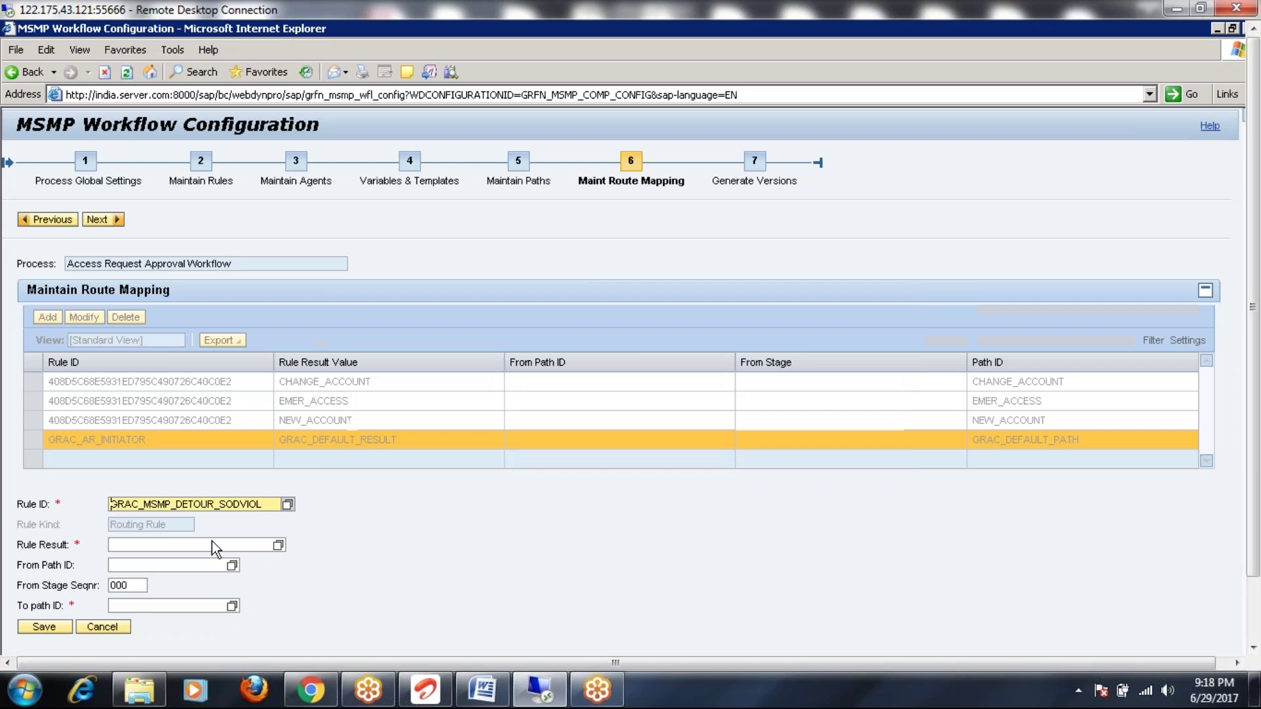
Step: Set the mapping's rule result to SODVIOL_DETOUR_PATH and its originating path to BENZ_NEW_ACCOUNT
{"action": "left_click", "coordinate": [278, 545]}
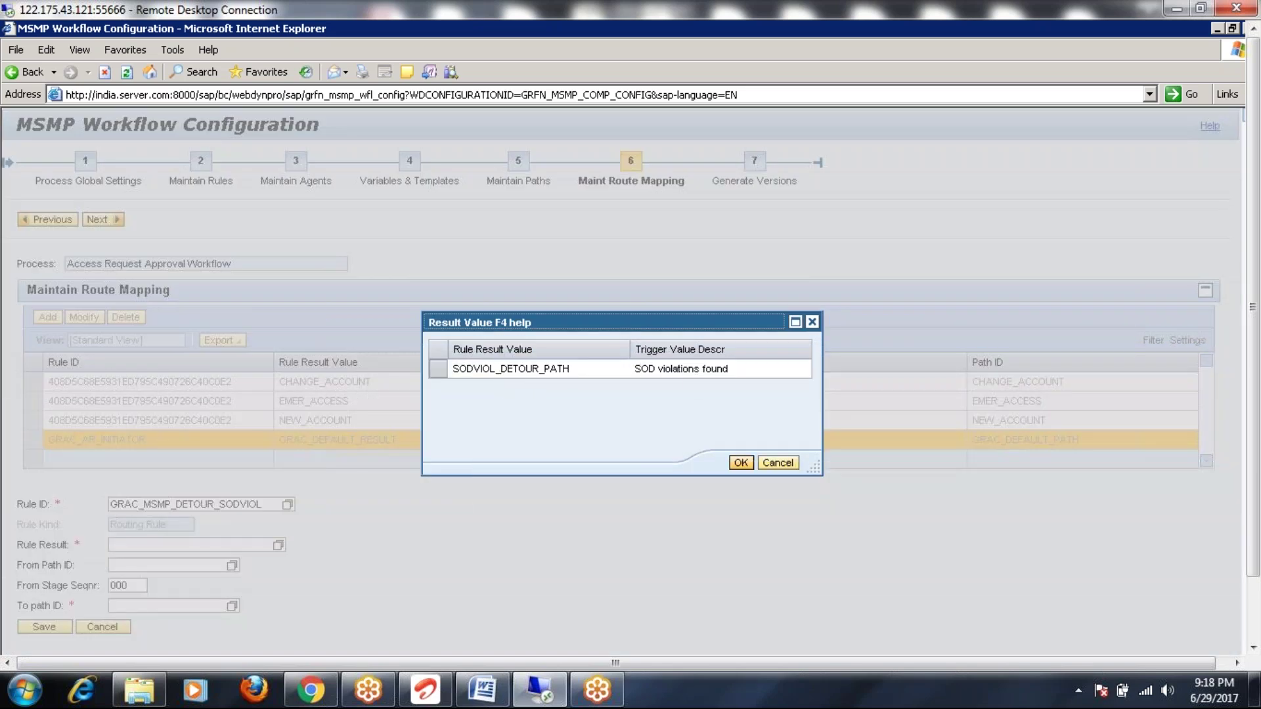
{"action": "double_click", "coordinate": [689, 371]}
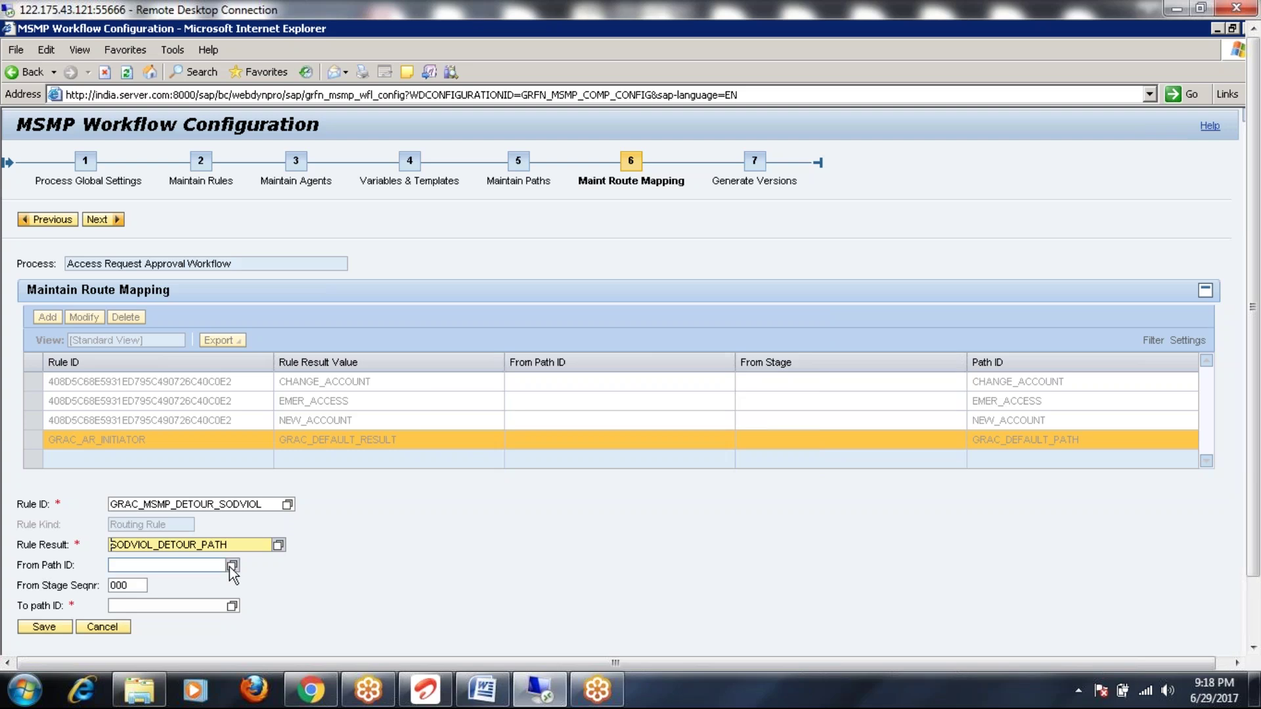
{"action": "left_click", "coordinate": [232, 565]}
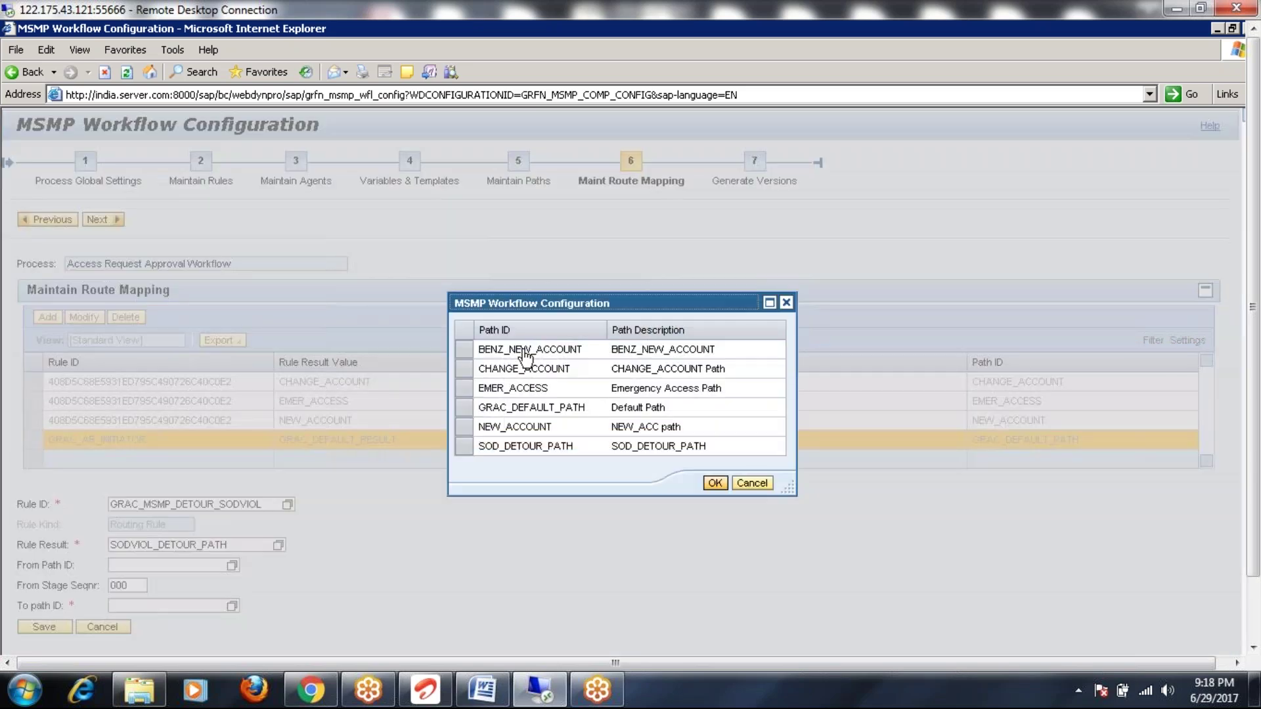
{"action": "double_click", "coordinate": [525, 349]}
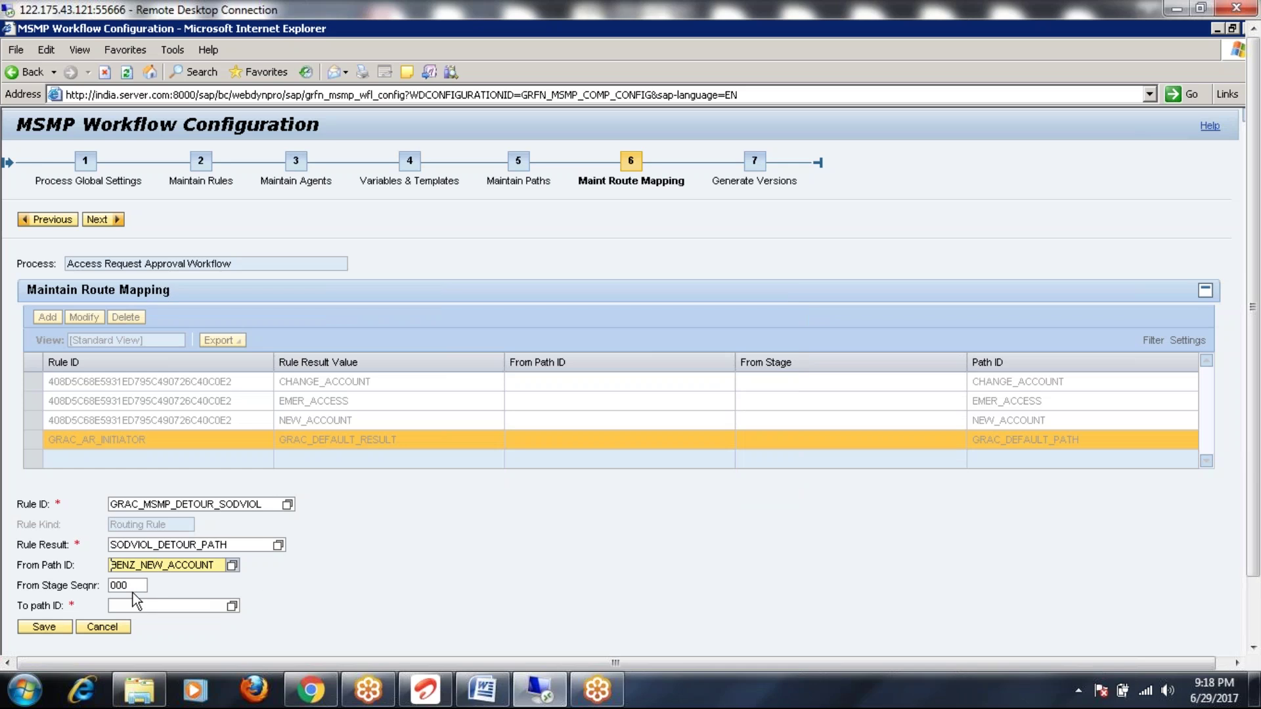
Step: Set the mapping's originating stage to 002 and its destination path to SOD_DETOUR_PATH, and save the mapping
{"action": "left_click", "coordinate": [136, 585]}
{"action": "key", "text": "BackSpace"}
{"action": "type", "text": "2"}
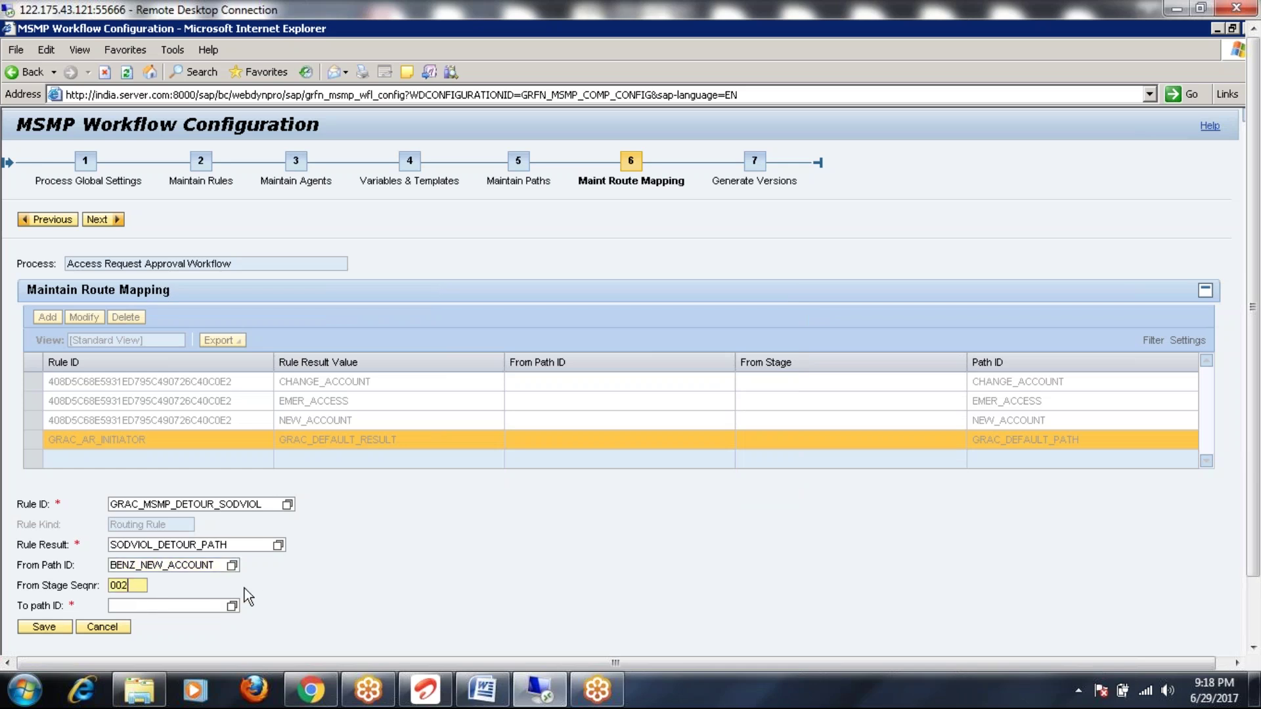
{"action": "left_click", "coordinate": [232, 605]}
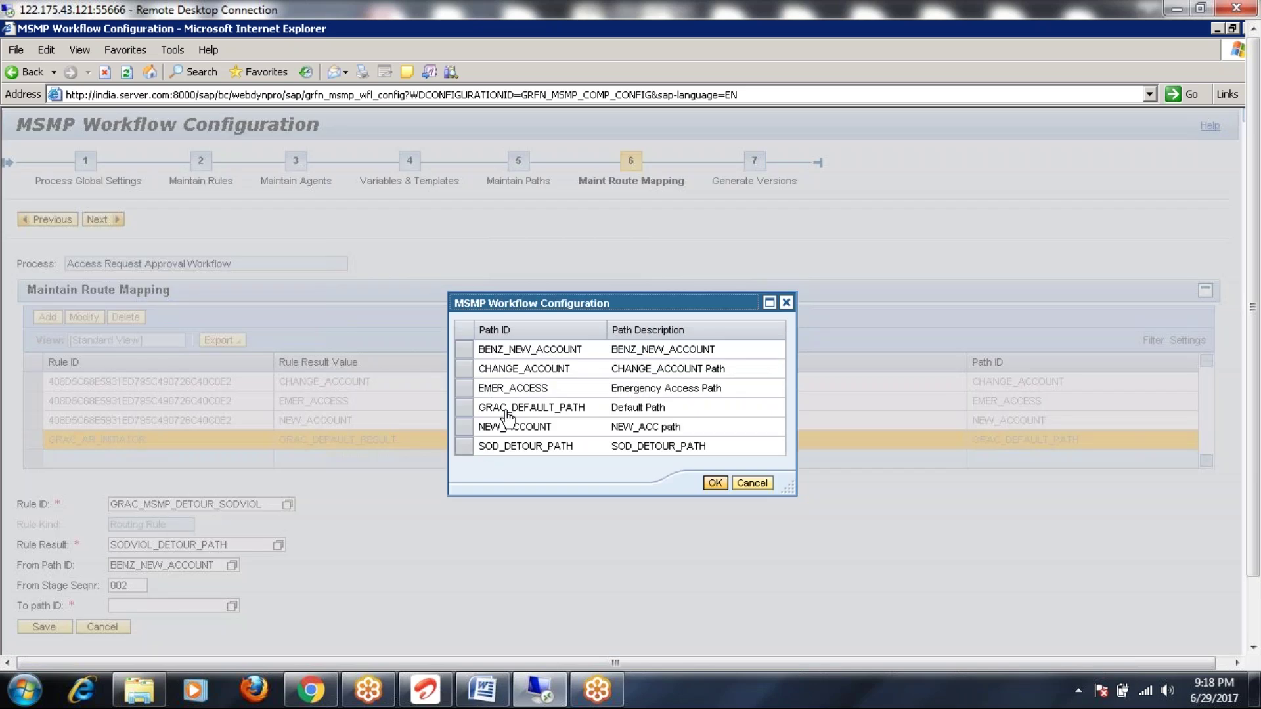
{"action": "double_click", "coordinate": [512, 447]}
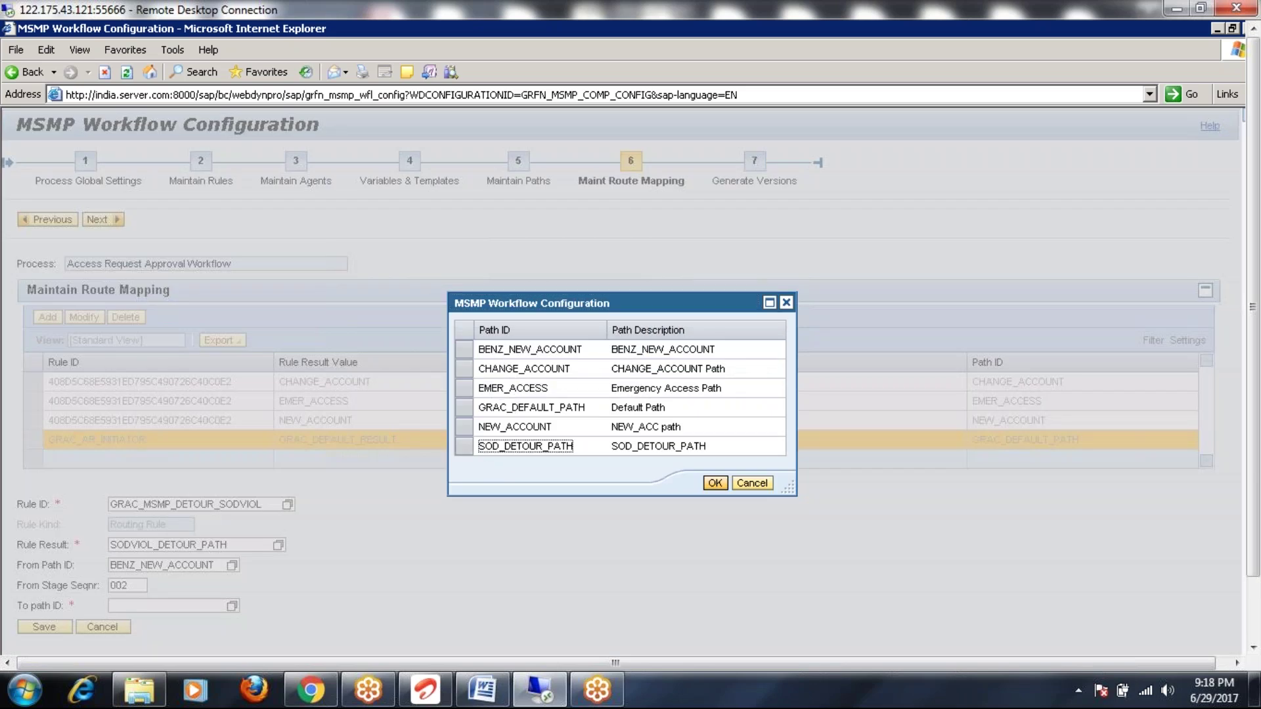
{"action": "left_click", "coordinate": [57, 628]}
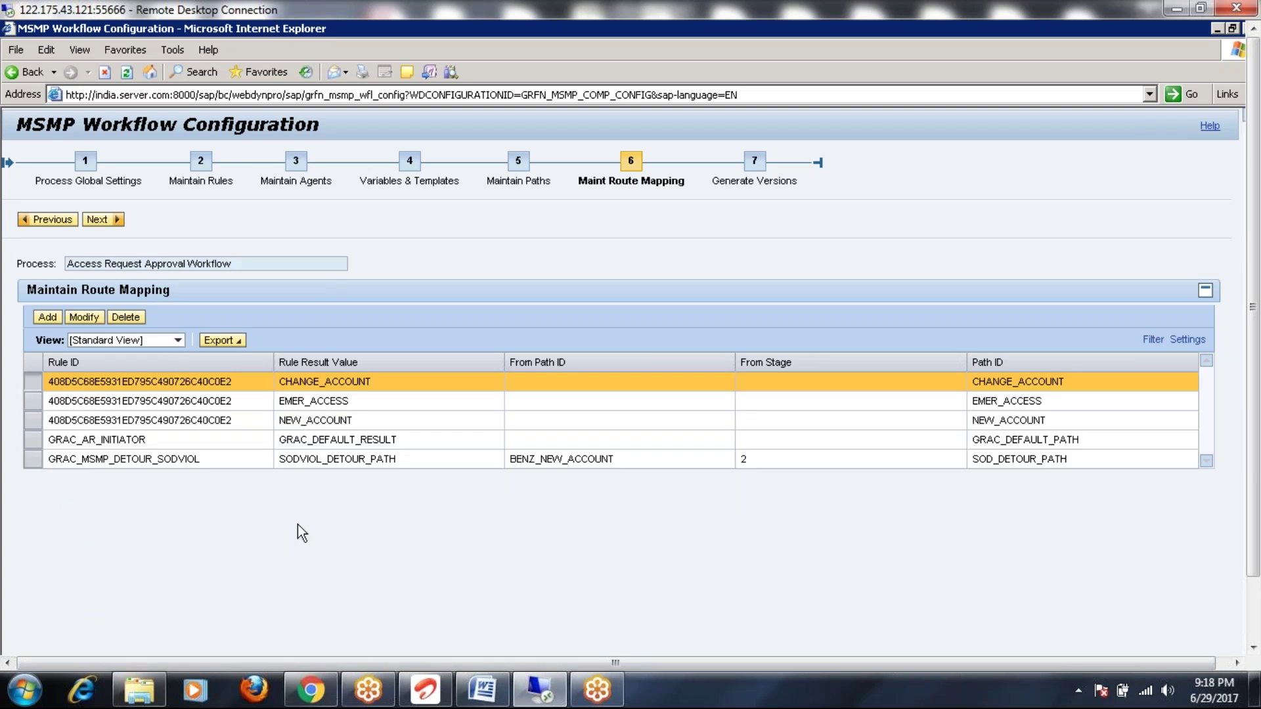
{"action": "left_click", "coordinate": [32, 460]}
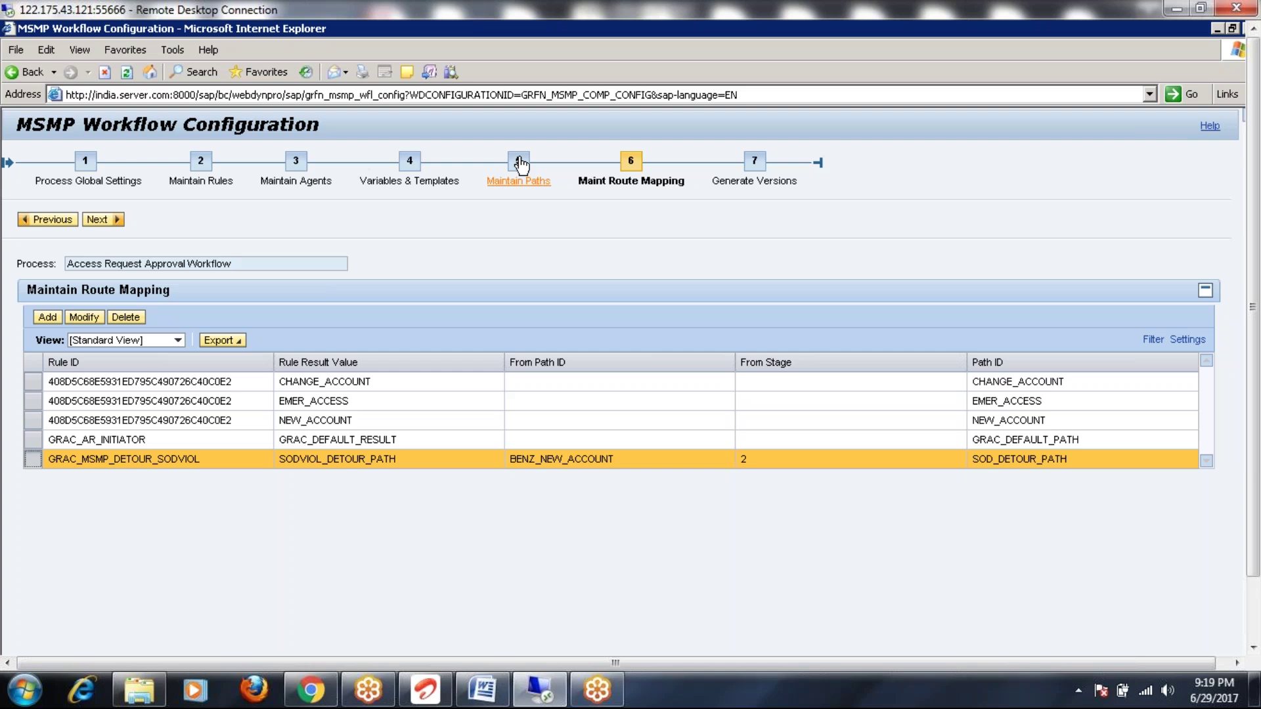
Step: Go to version generation and save the workflow configuration with the Do Not Transport Object option
{"action": "left_click", "coordinate": [755, 166]}
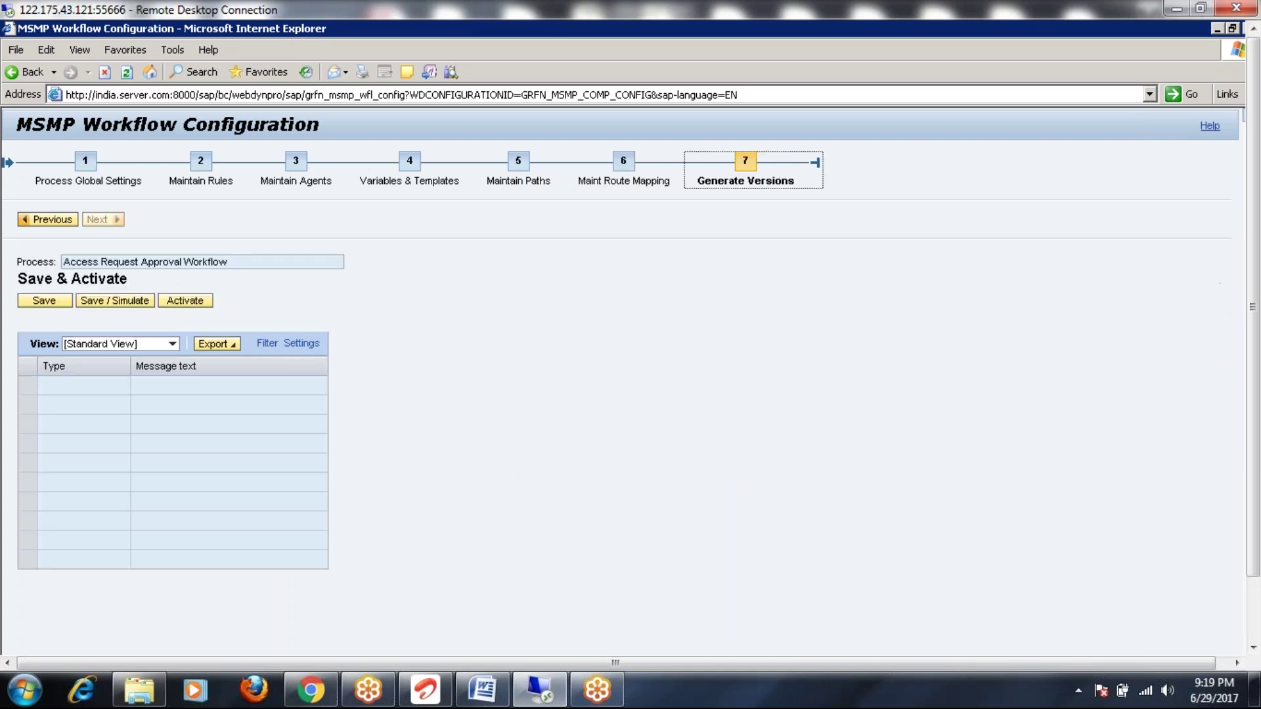
{"action": "left_click", "coordinate": [46, 303]}
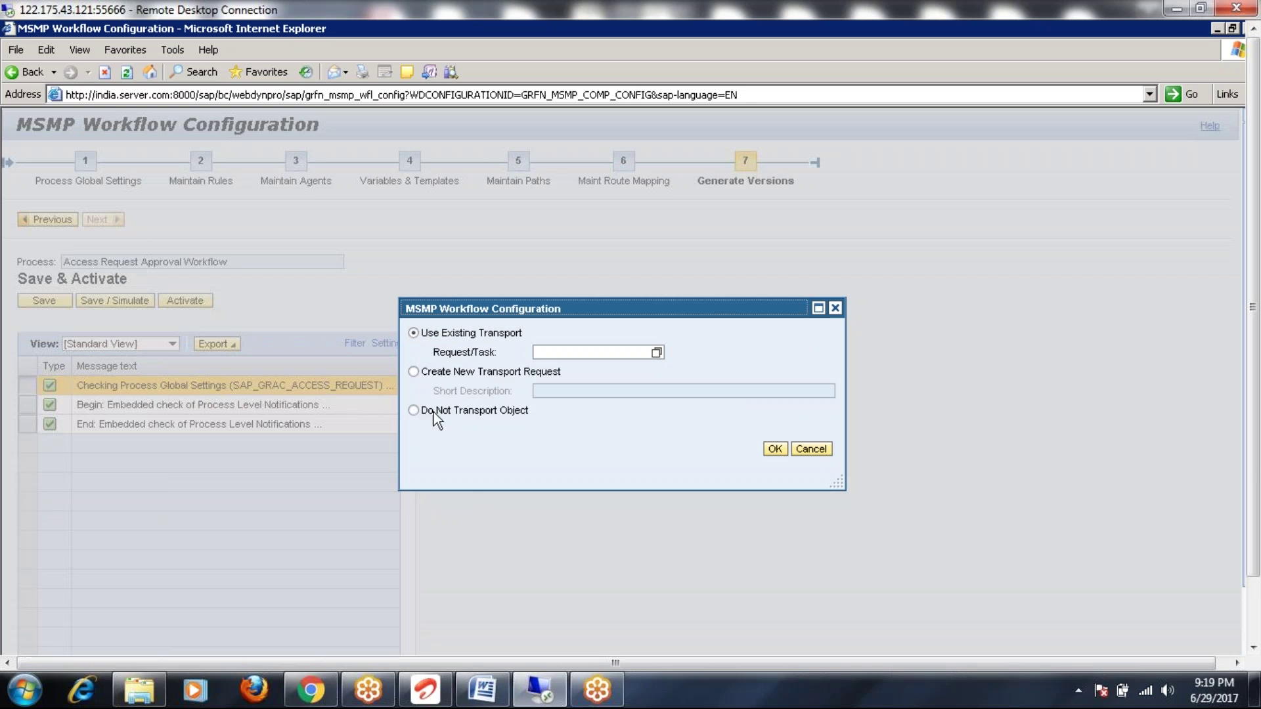
{"action": "left_click", "coordinate": [413, 410]}
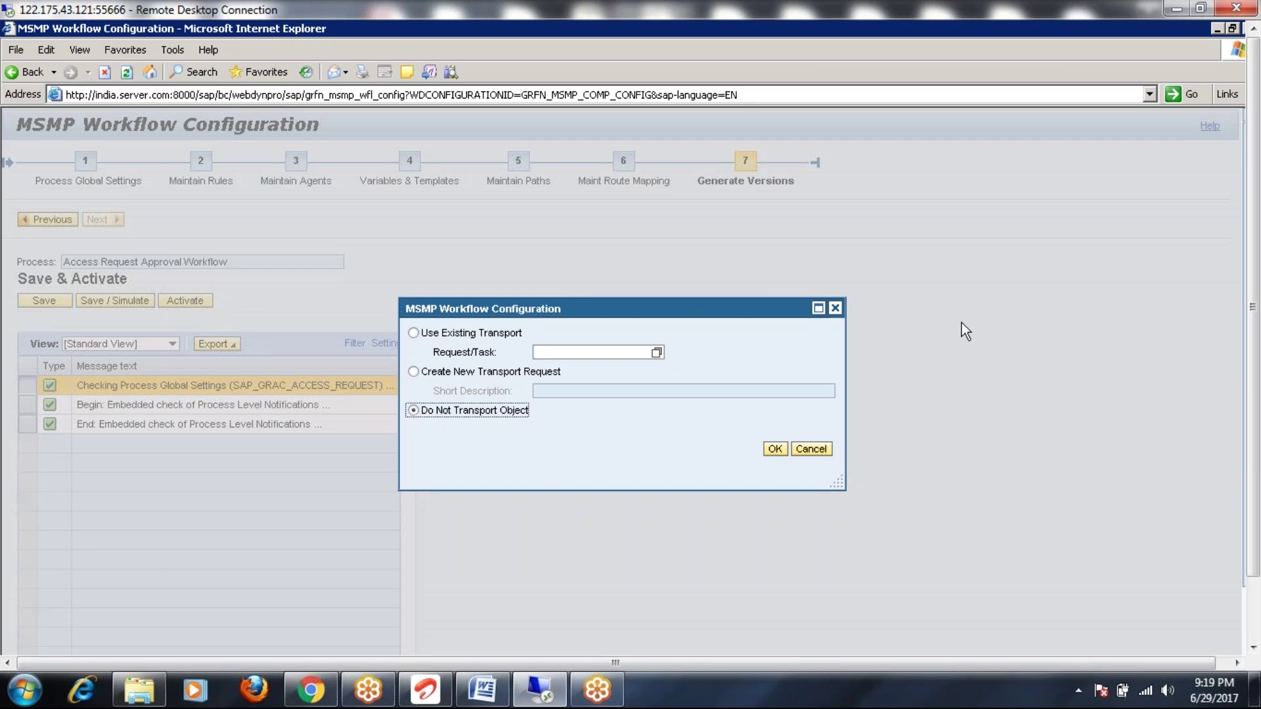
{"action": "left_click", "coordinate": [775, 448]}
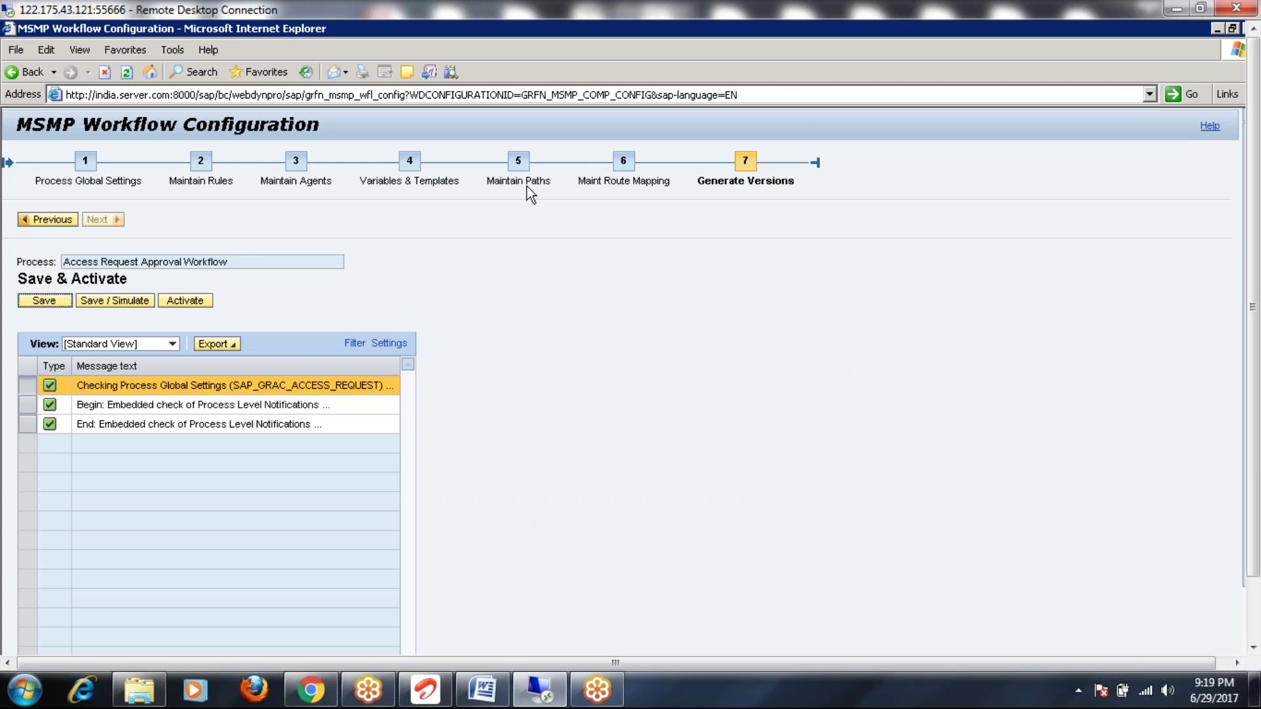
Step: Return to path maintenance and add a path with BENZ_DELETE_ACCOUNT as both its ID and description
{"action": "left_click", "coordinate": [519, 164]}
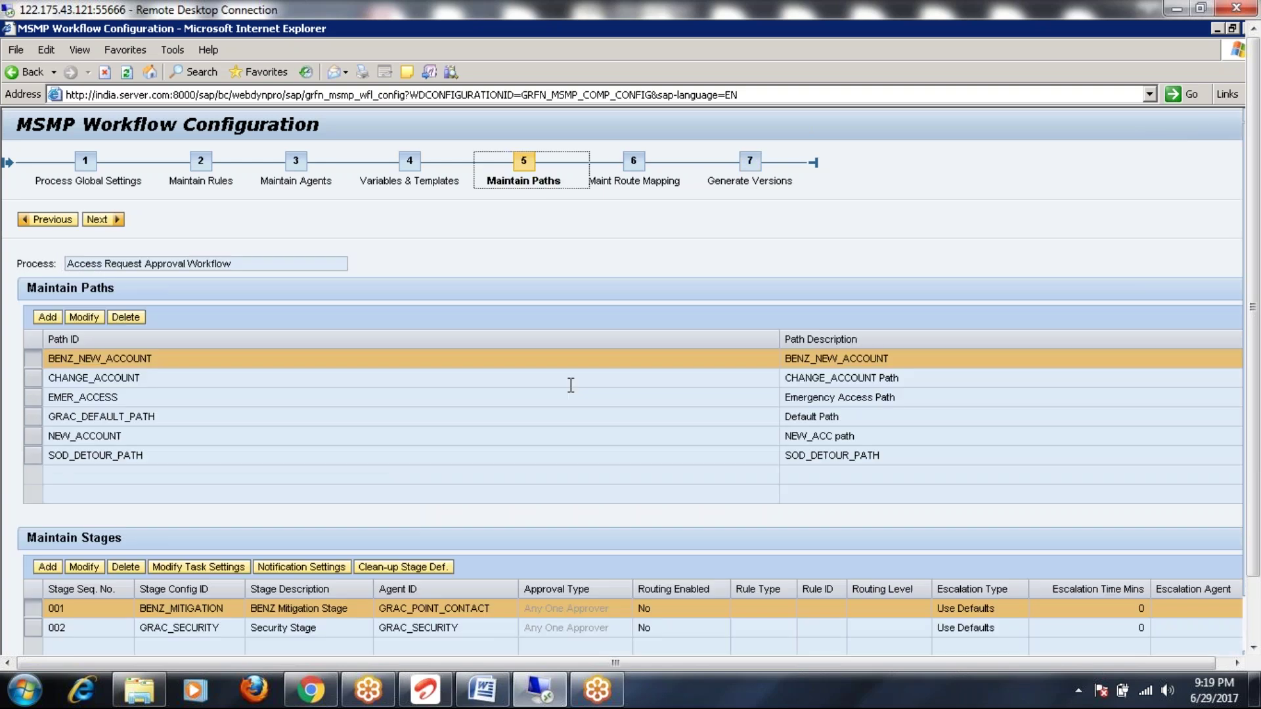
{"action": "left_click_drag", "start_coordinate": [1253, 373], "coordinate": [1254, 441]}
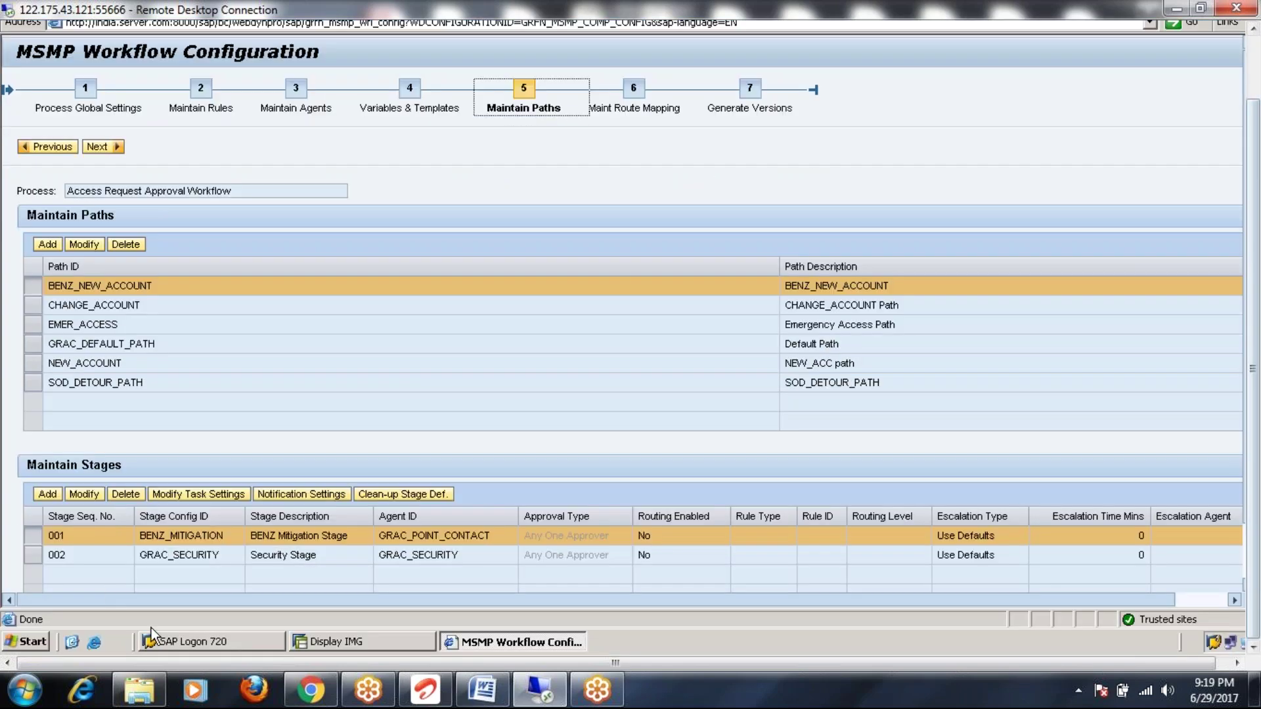
{"action": "left_click", "coordinate": [48, 245]}
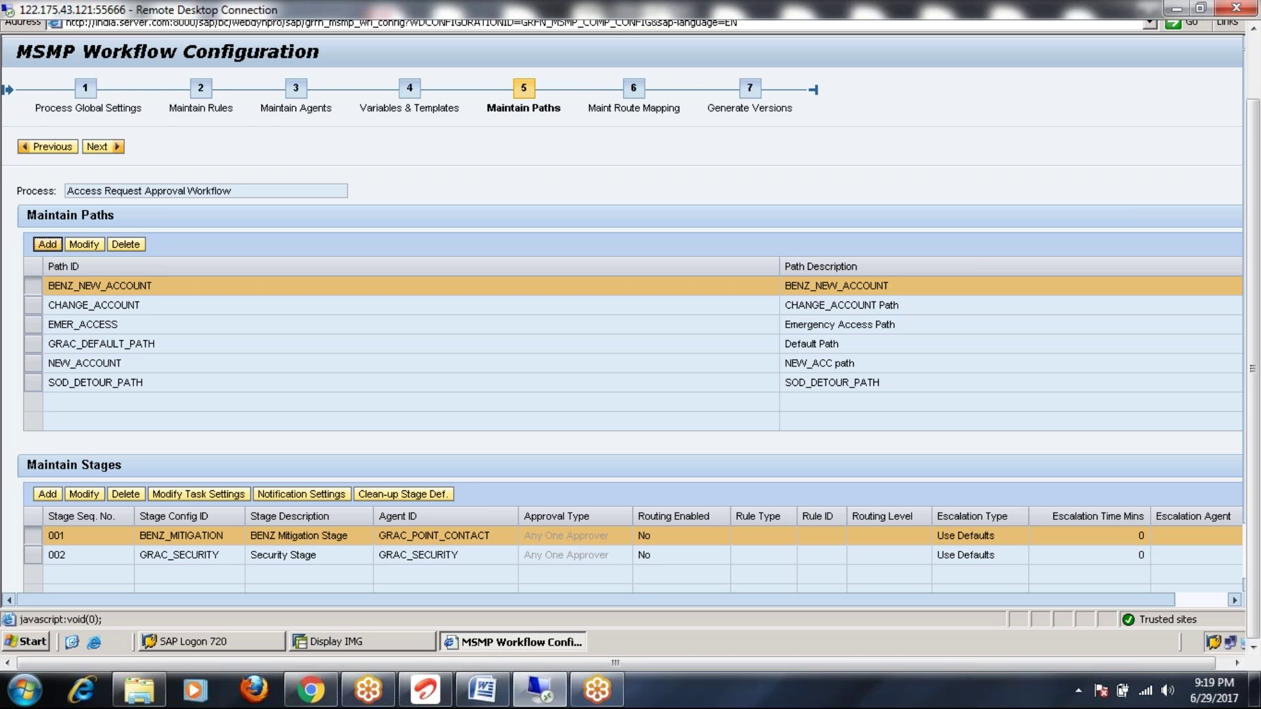
{"action": "type", "text": "DELETE_"}
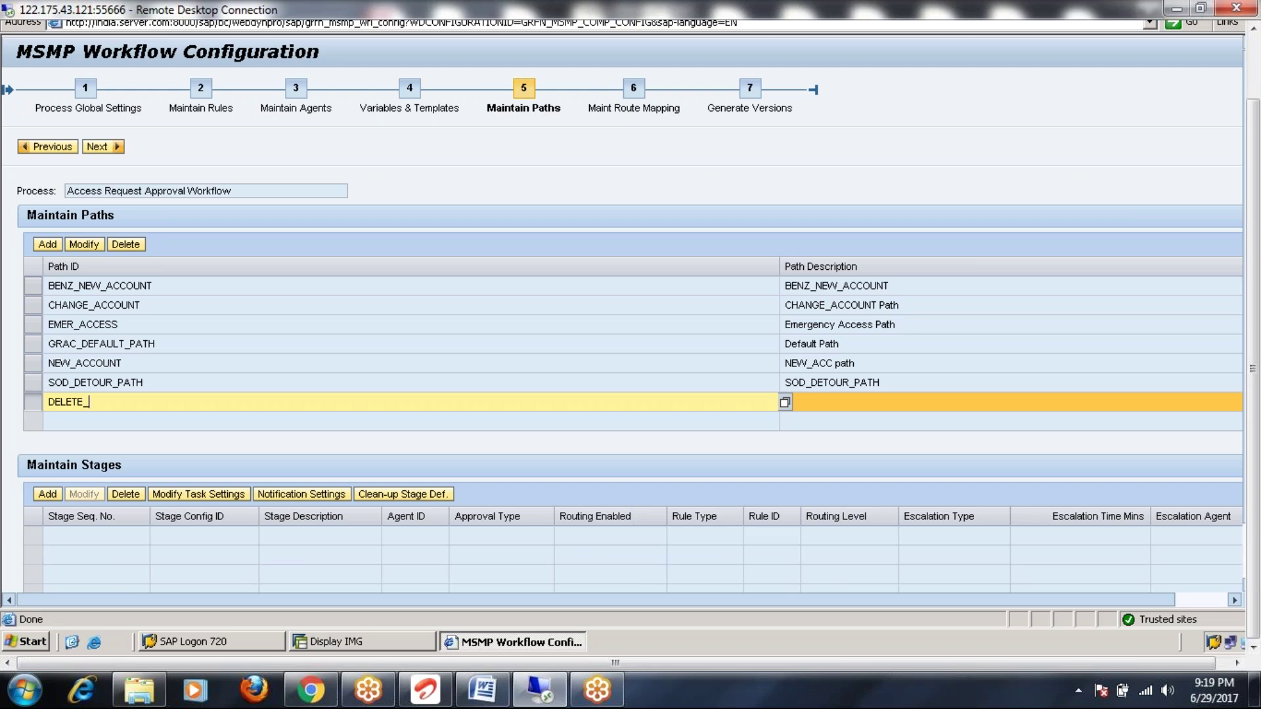
{"action": "key", "text": "BackSpace"}
{"action": "key", "text": "BackSpace"}
{"action": "key", "text": "BackSpace"}
{"action": "key", "text": "BackSpace"}
{"action": "key", "text": "BackSpace"}
{"action": "key", "text": "BackSpace"}
{"action": "key", "text": "BackSpace"}
{"action": "type", "text": "BENZ_DELETE_ACCOUNT"}
{"action": "left_click", "coordinate": [809, 401]}
{"action": "type", "text": "B"}
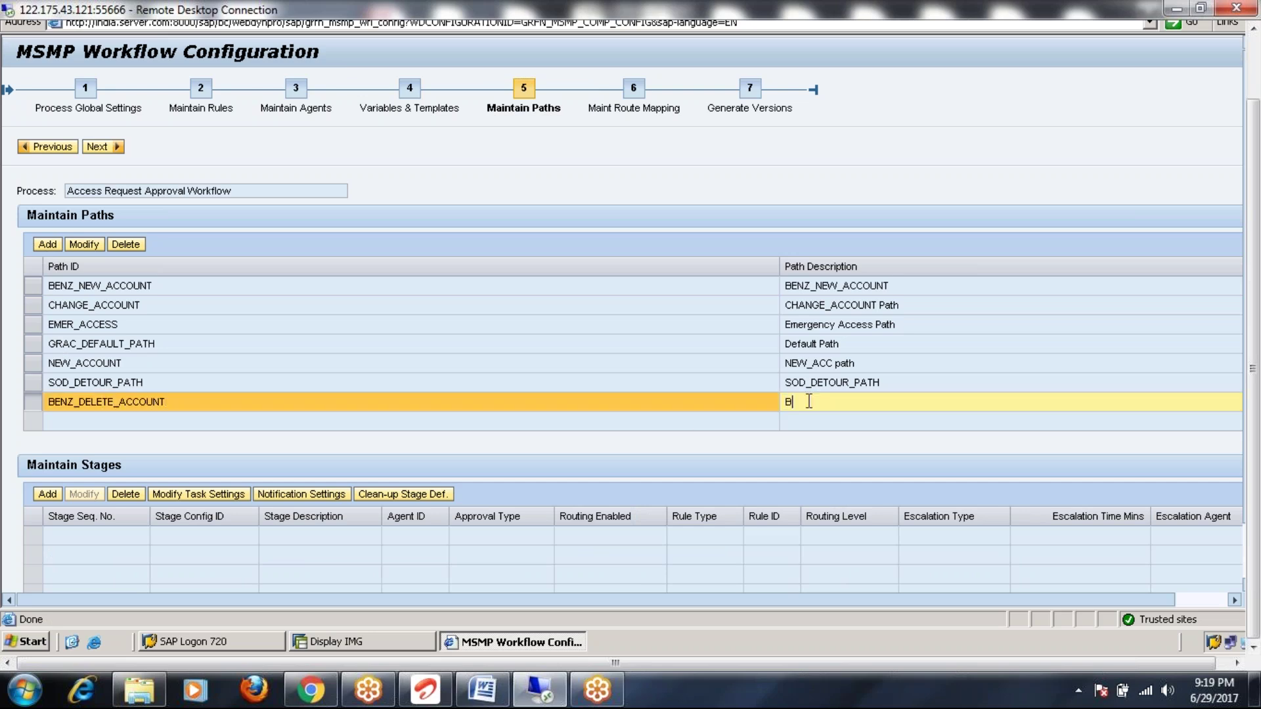
{"action": "type", "text": "ENZ_DELETE_ACCOUNT"}
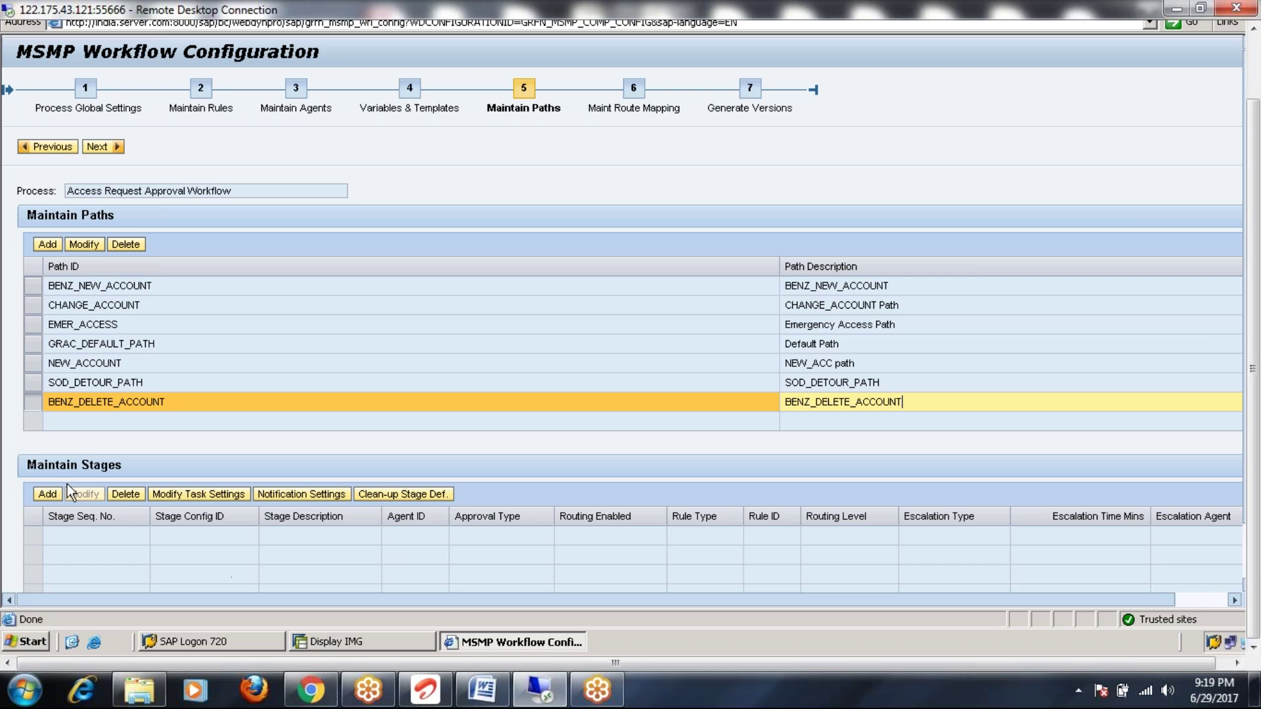
Step: Add a stage to BENZ_DELETE_ACCOUNT with sequence number 001 and stage config ID BENZ_MANAGER
{"action": "left_click", "coordinate": [52, 498]}
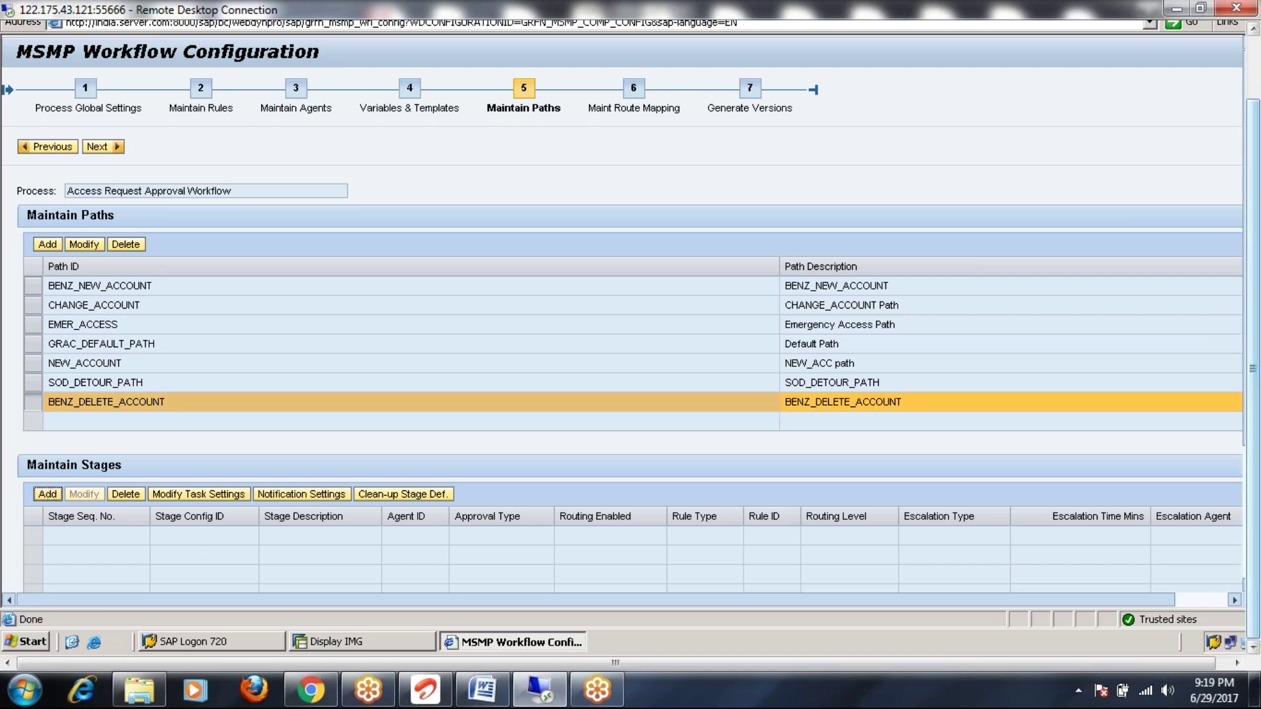
{"action": "scroll", "coordinate": [1247, 444], "scroll_direction": "down", "scroll_amount": 5}
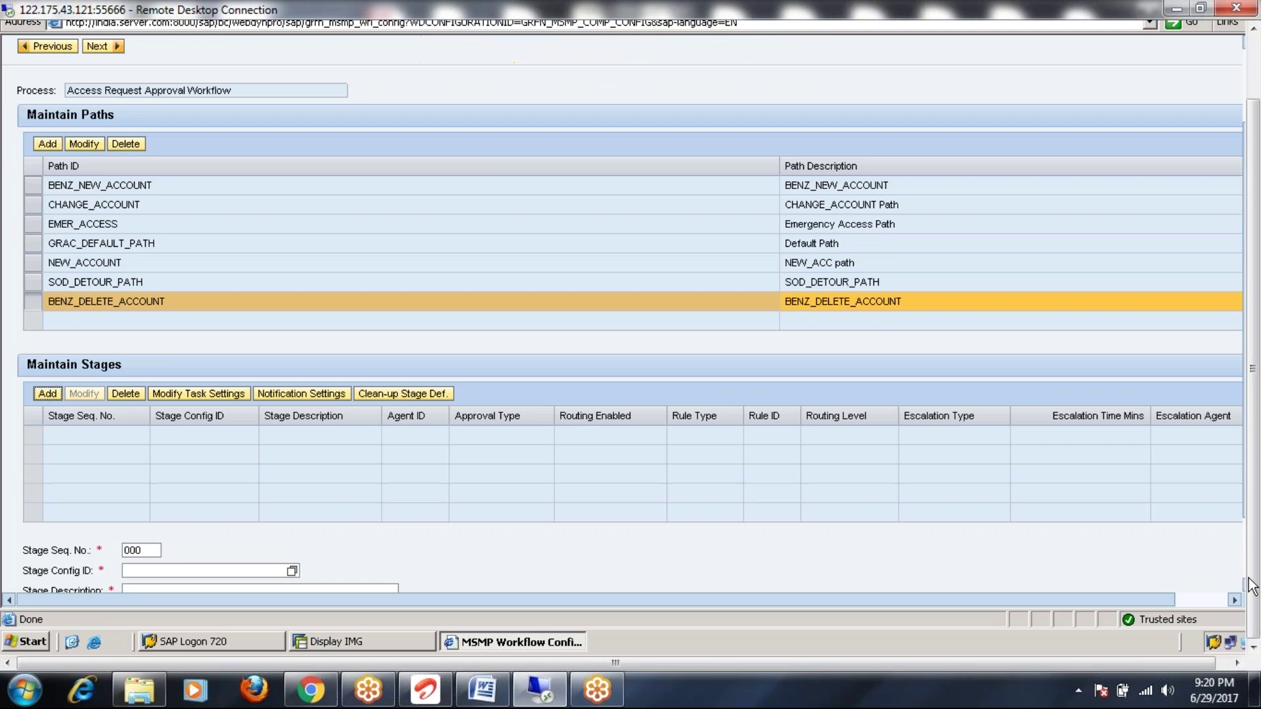
{"action": "left_click", "coordinate": [140, 471]}
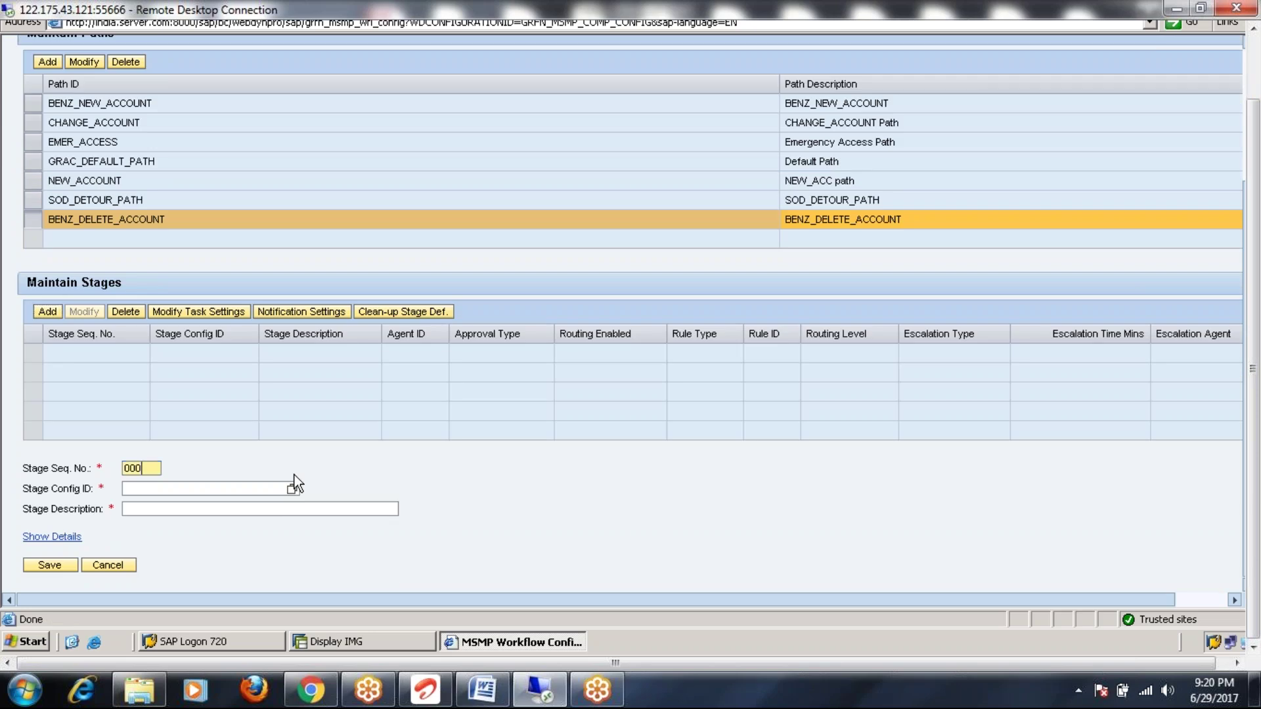
{"action": "key", "text": "BackSpace"}
{"action": "type", "text": "1"}
{"action": "left_click", "coordinate": [292, 488]}
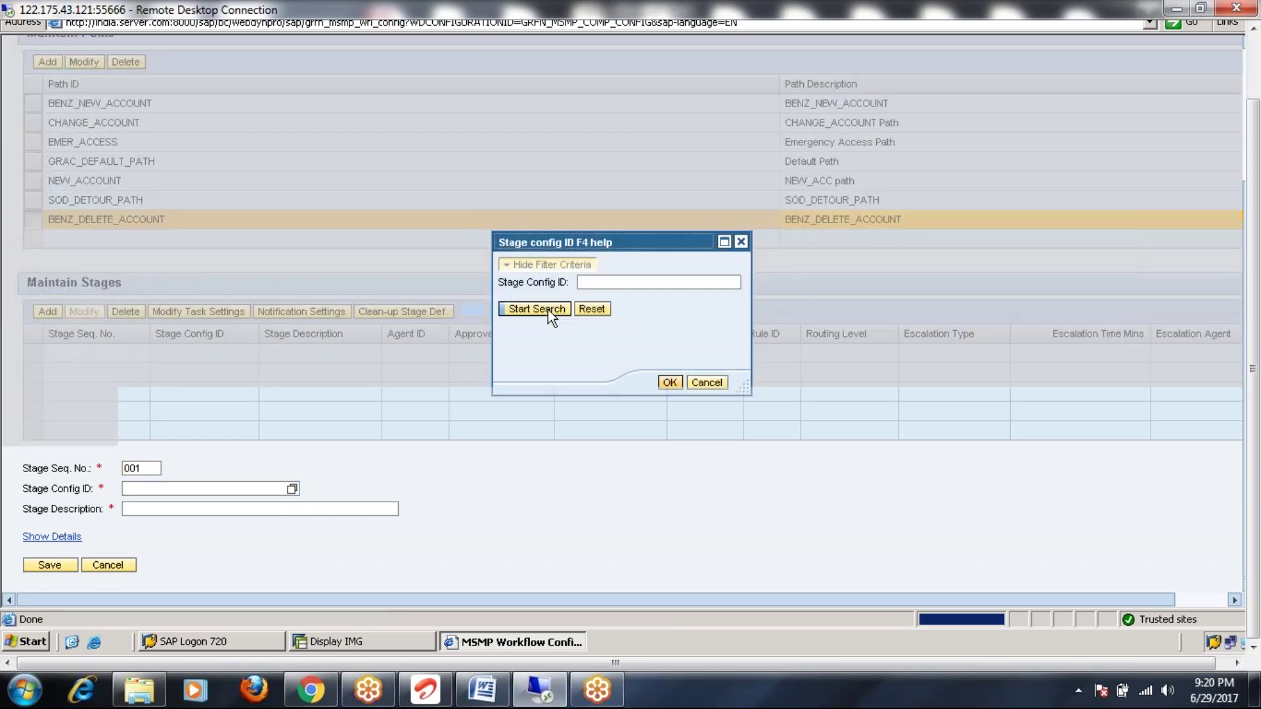
{"action": "left_click", "coordinate": [548, 309]}
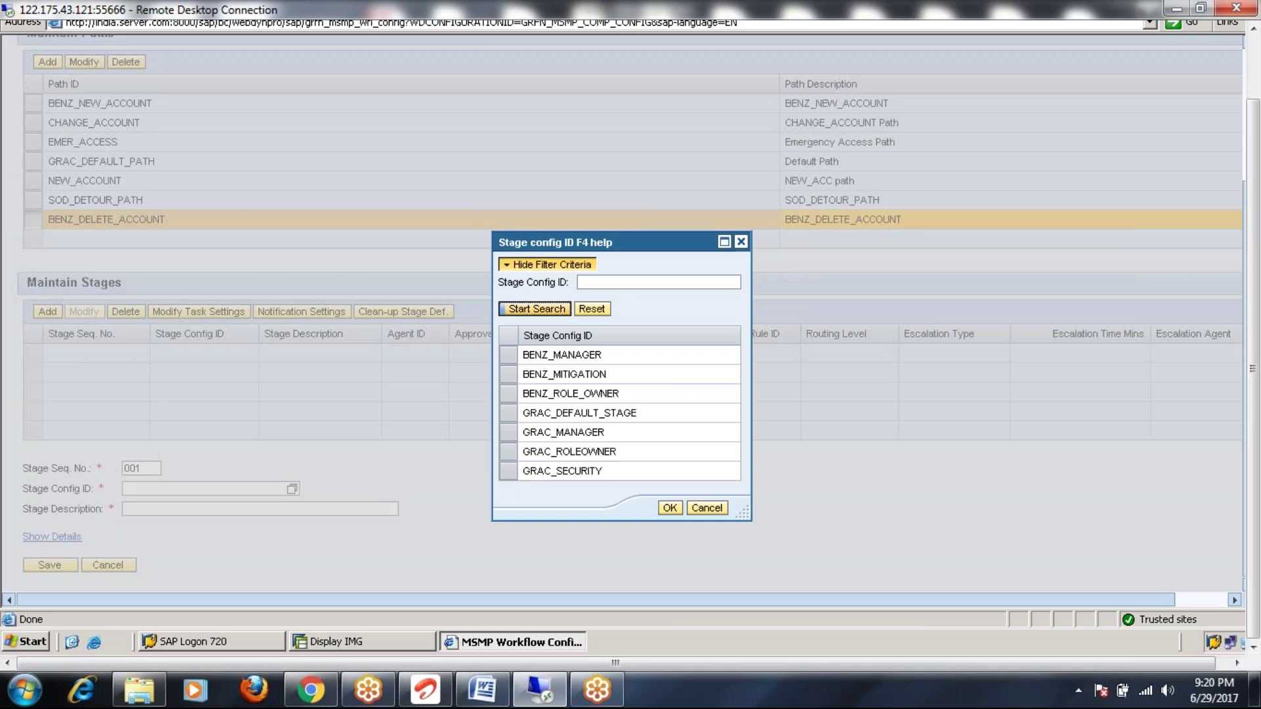
{"action": "left_click", "coordinate": [539, 355]}
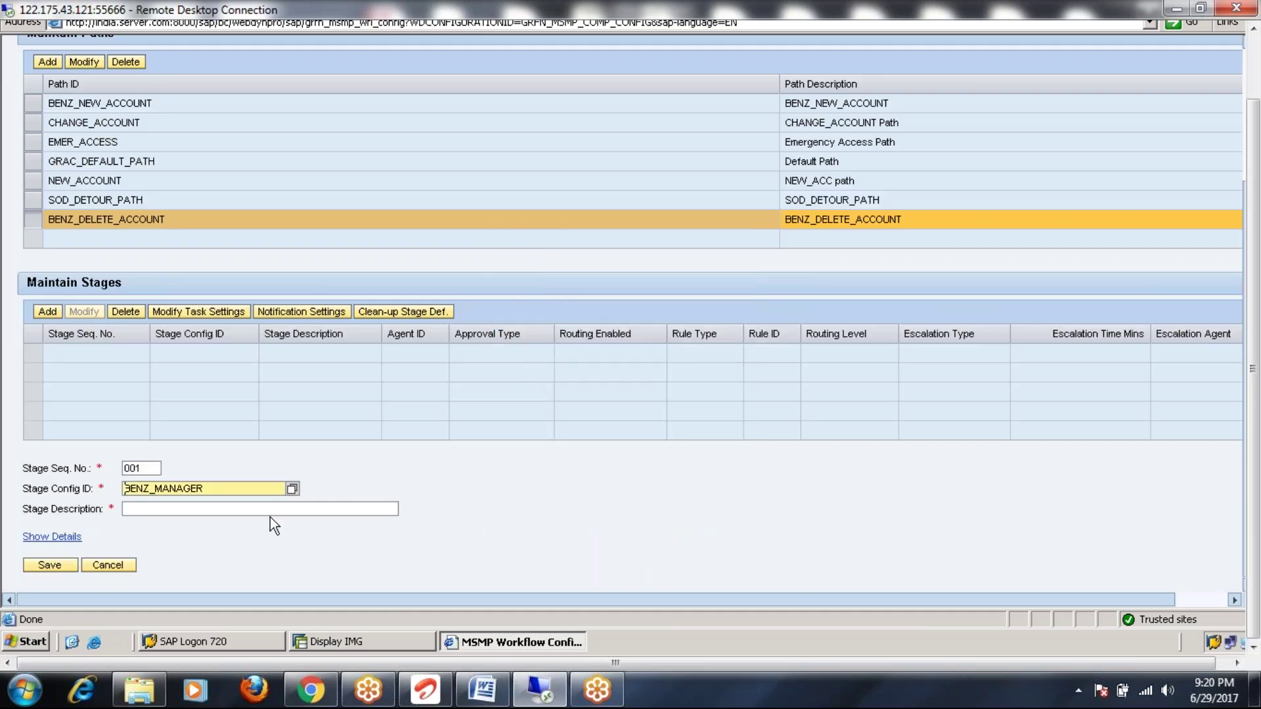
Step: Describe stage 001 of BENZ_DELETE_ACCOUNT as "Manager Stage", show its details and save it
{"action": "type", "text": "Manager Stage"}
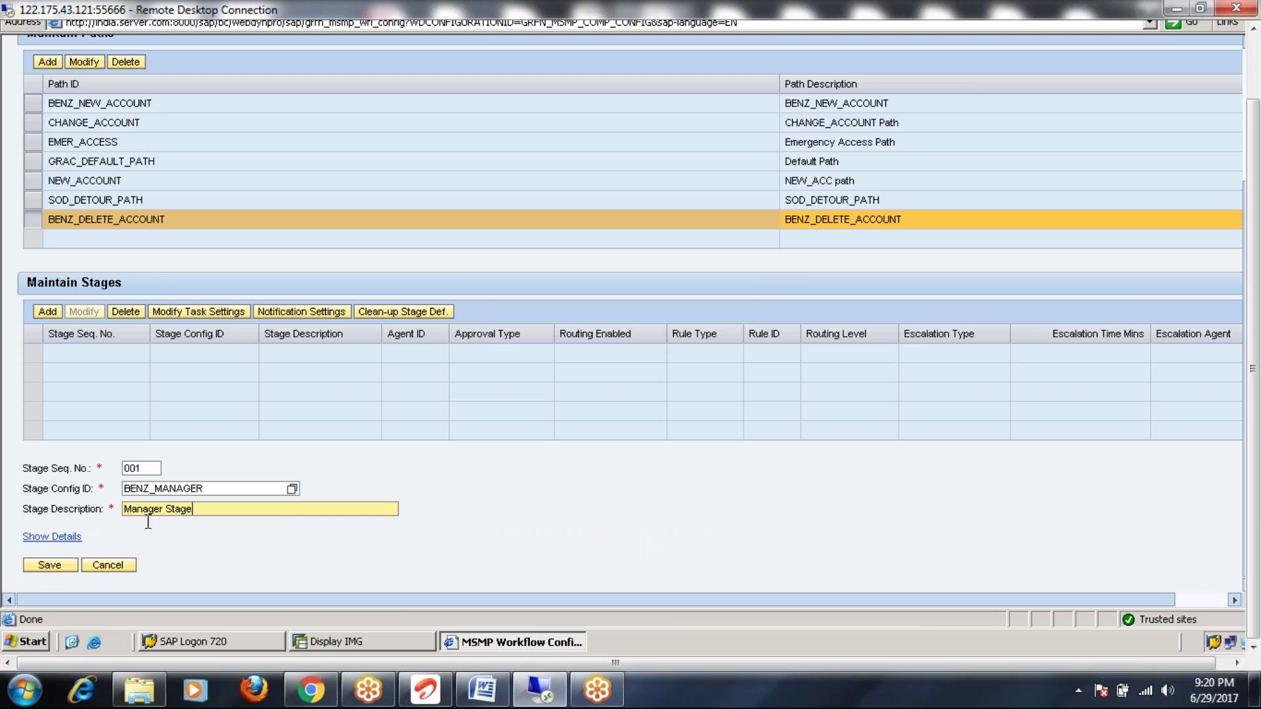
{"action": "left_click", "coordinate": [44, 537]}
{"action": "scroll", "coordinate": [460, 480], "scroll_direction": "down", "scroll_amount": 2}
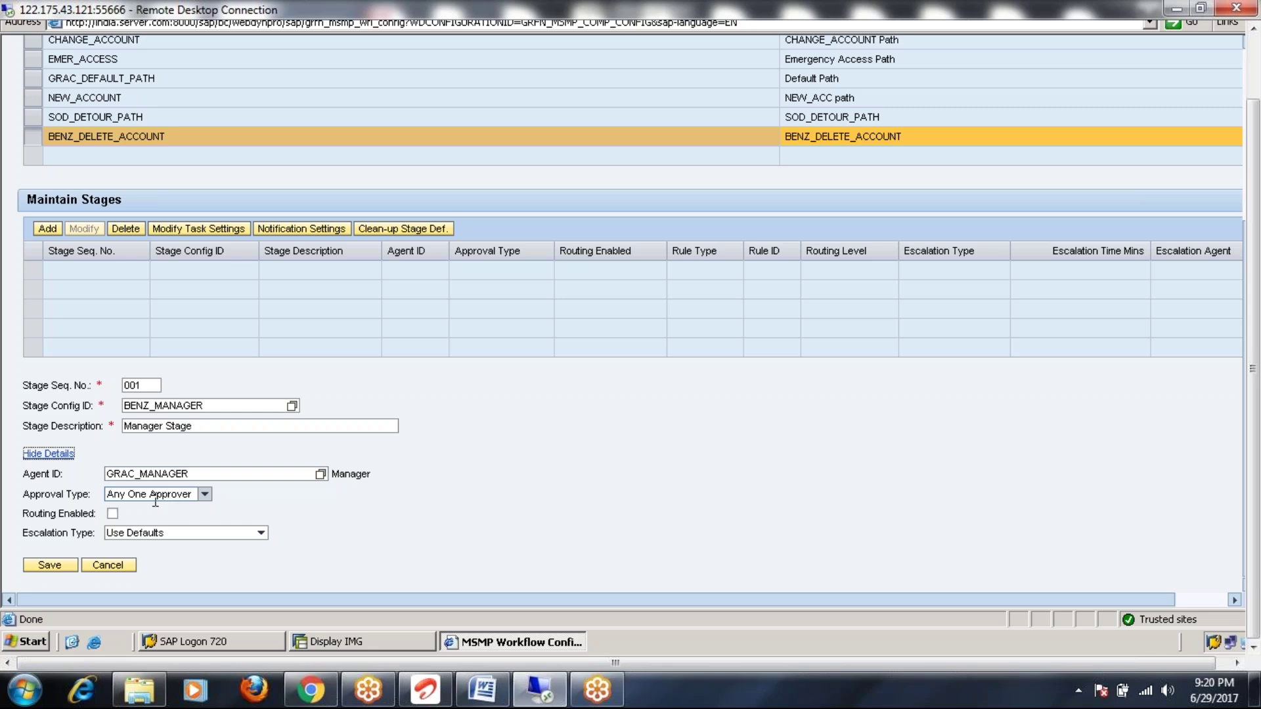
{"action": "left_click", "coordinate": [50, 565]}
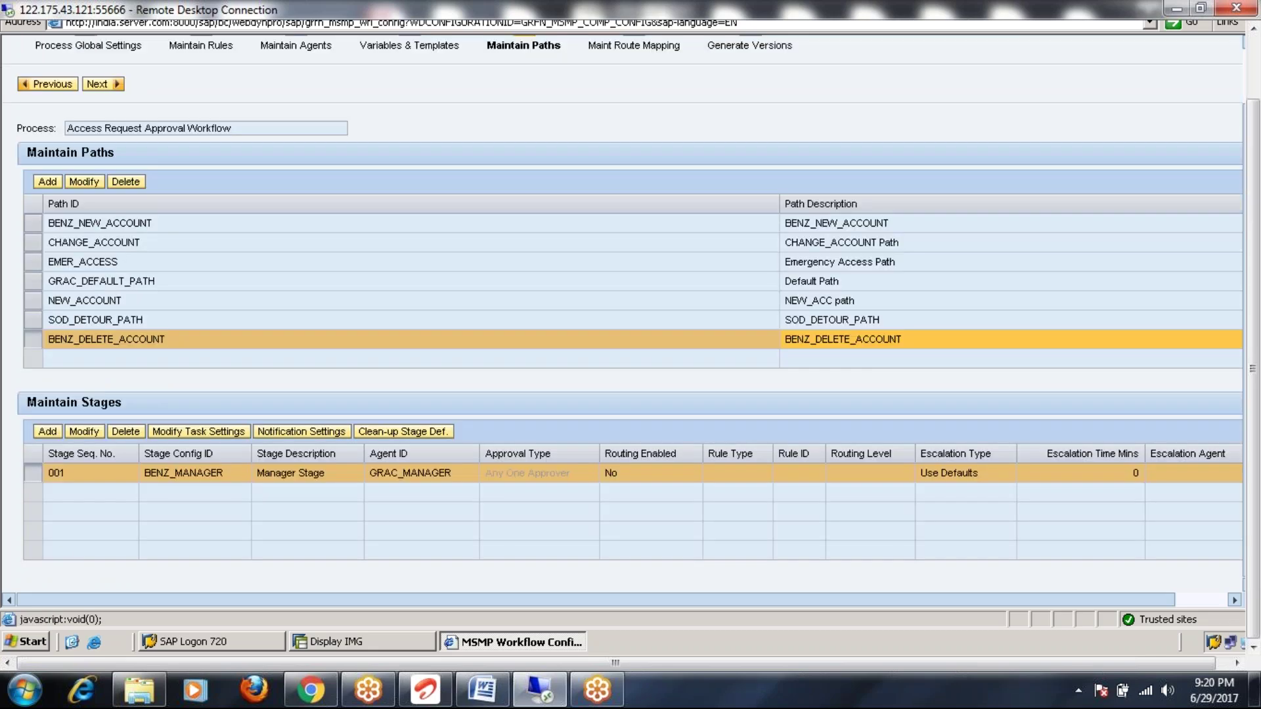
Step: Add a second stage to BENZ_DELETE_ACCOUNT with sequence number 002 and stage config ID GRAC_SECURITY
{"action": "left_click", "coordinate": [47, 431]}
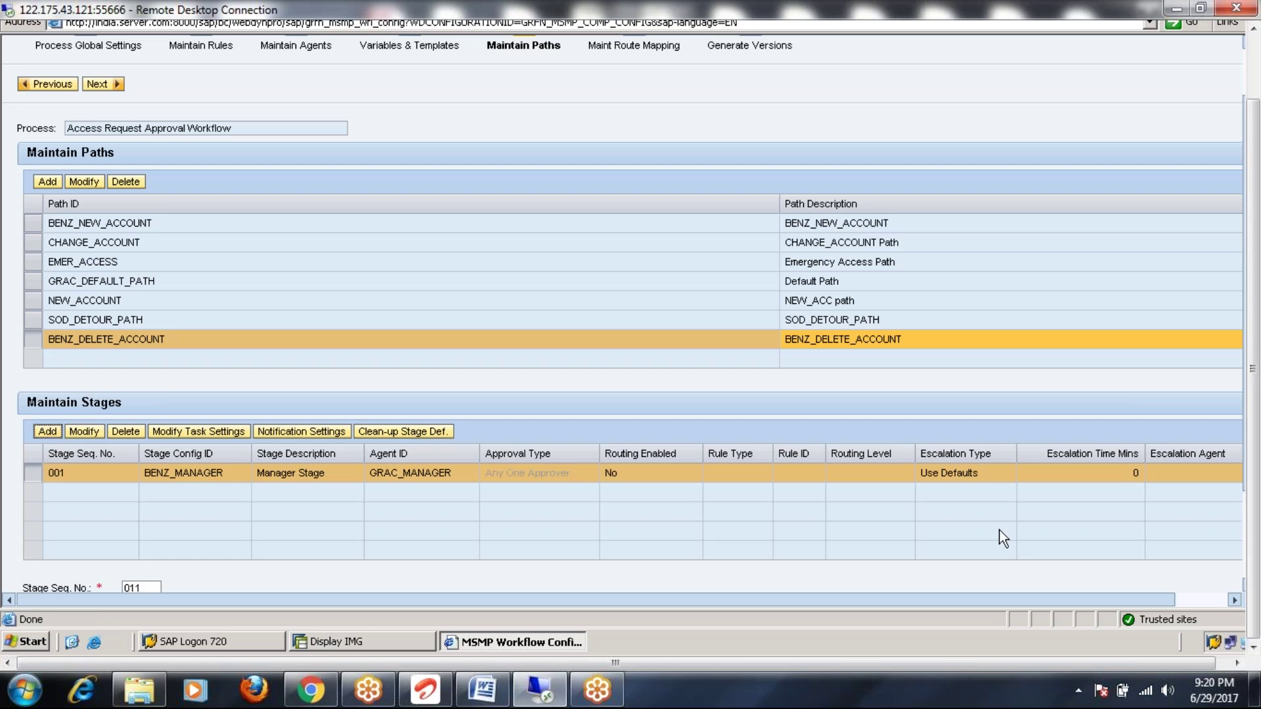
{"action": "left_click_drag", "start_coordinate": [1249, 462], "coordinate": [1249, 582]}
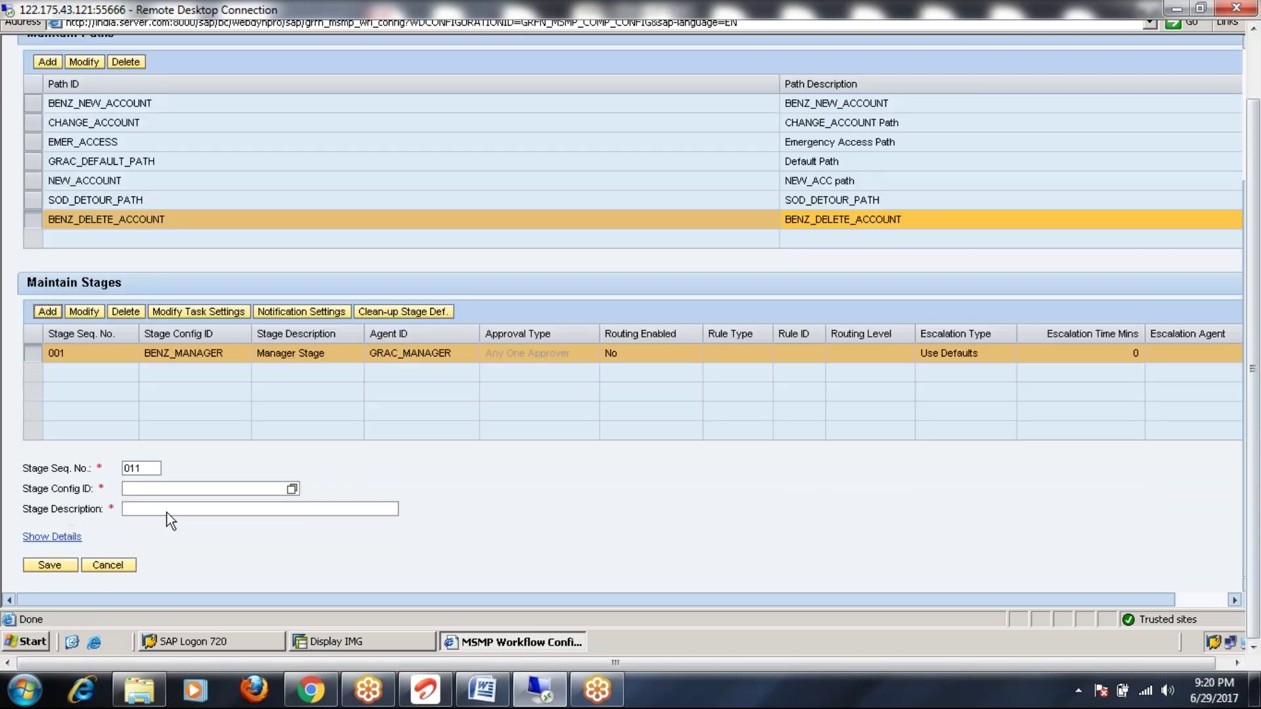
{"action": "left_click", "coordinate": [157, 468]}
{"action": "key", "text": "BackSpace"}
{"action": "key", "text": "BackSpace"}
{"action": "type", "text": "02"}
{"action": "left_click", "coordinate": [281, 490]}
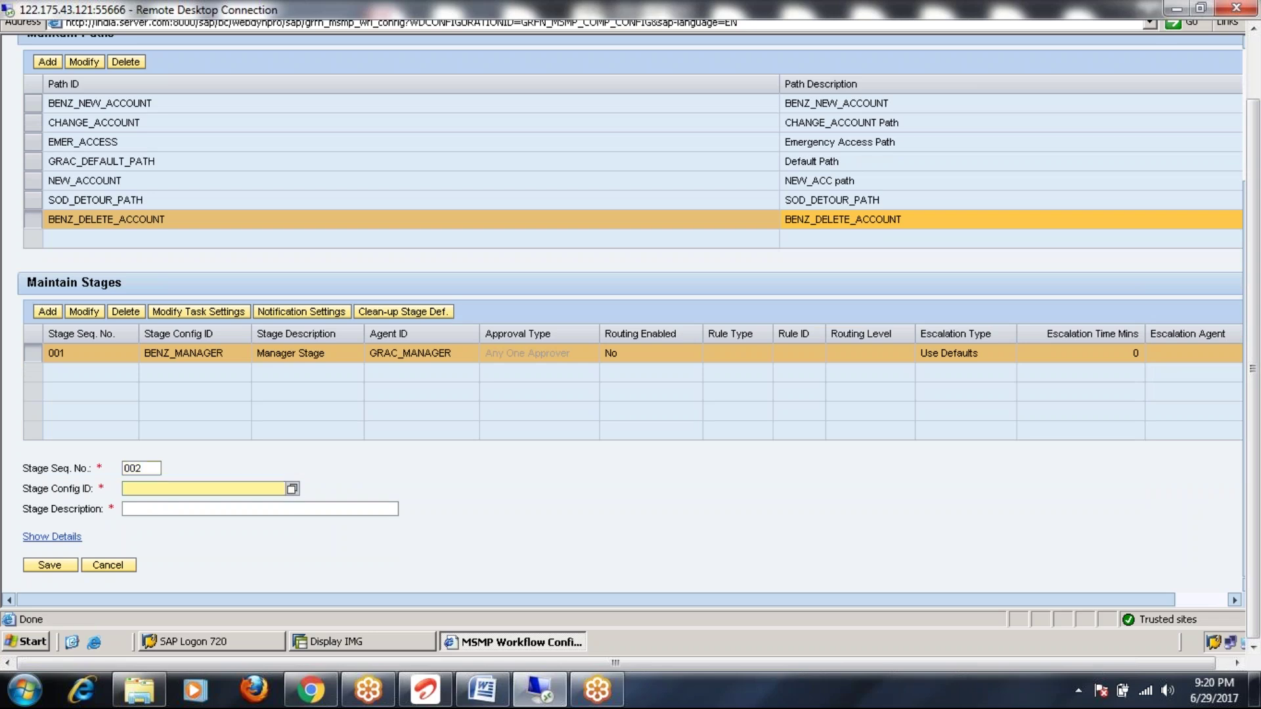
{"action": "left_click", "coordinate": [292, 489]}
{"action": "left_click", "coordinate": [539, 308]}
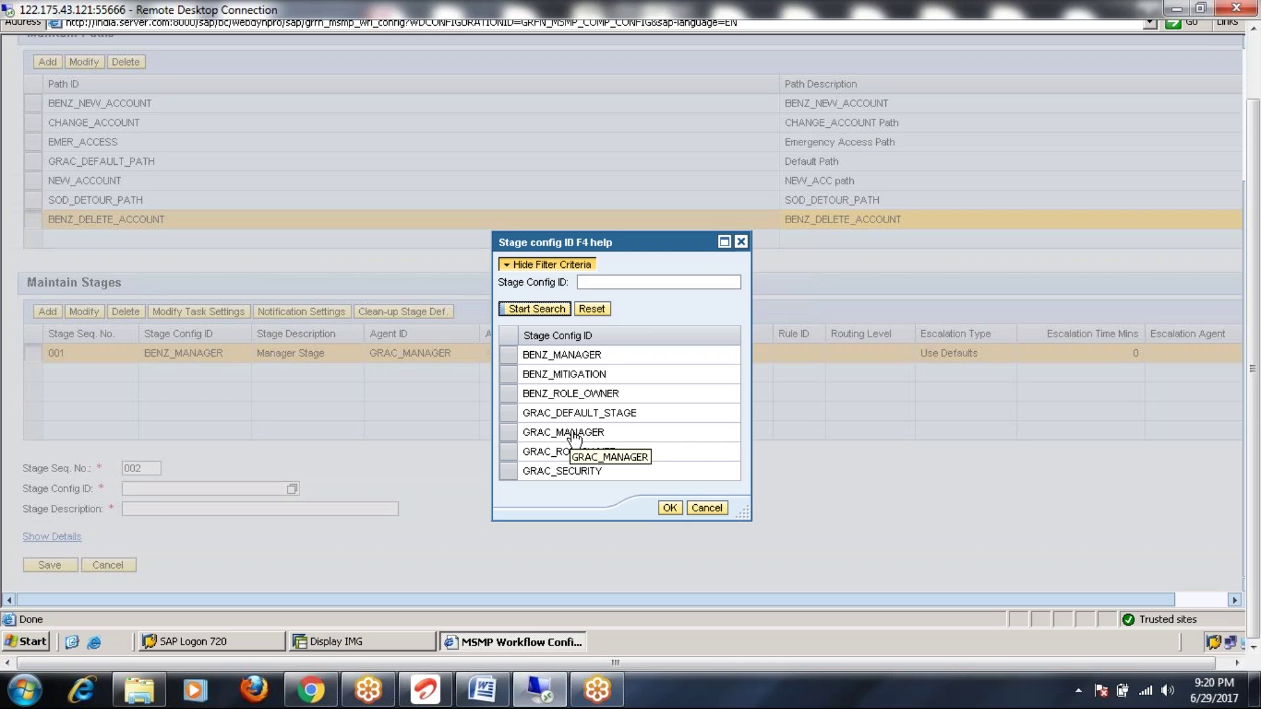
{"action": "double_click", "coordinate": [575, 472]}
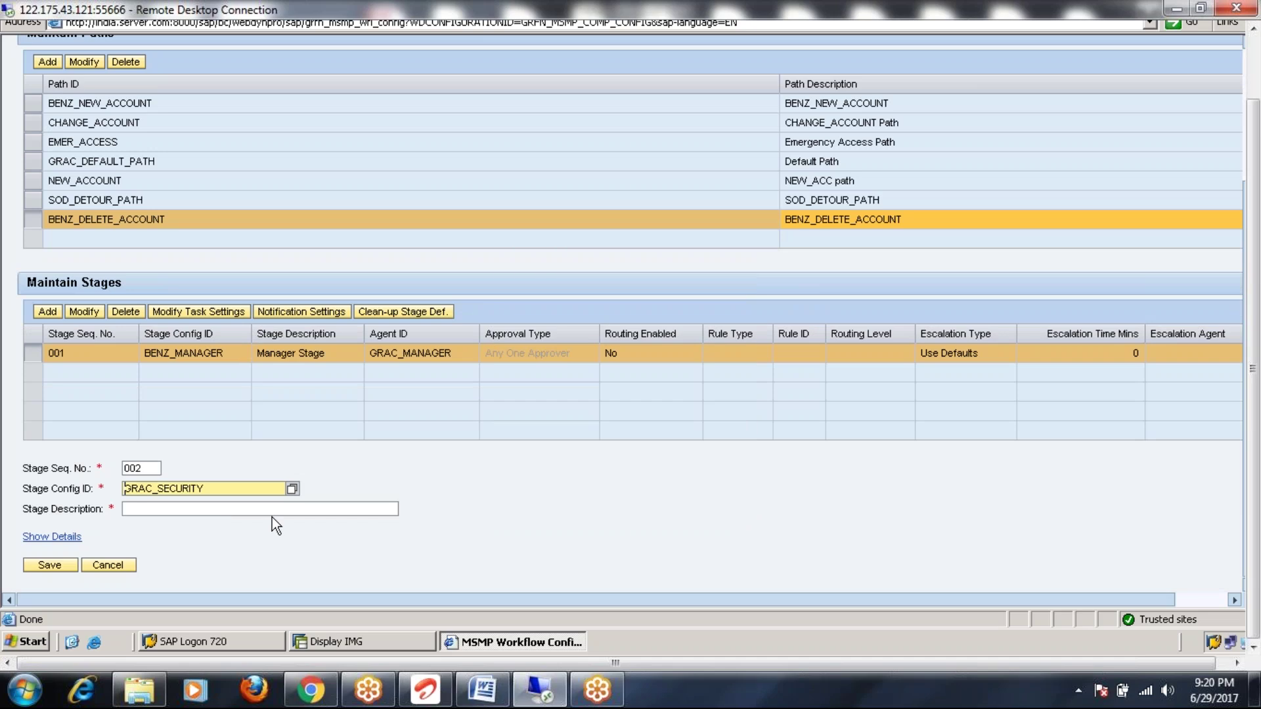
Step: Describe stage 002 of BENZ_DELETE_ACCOUNT as "Manager Stage", show its details and save it
{"action": "left_click", "coordinate": [233, 509]}
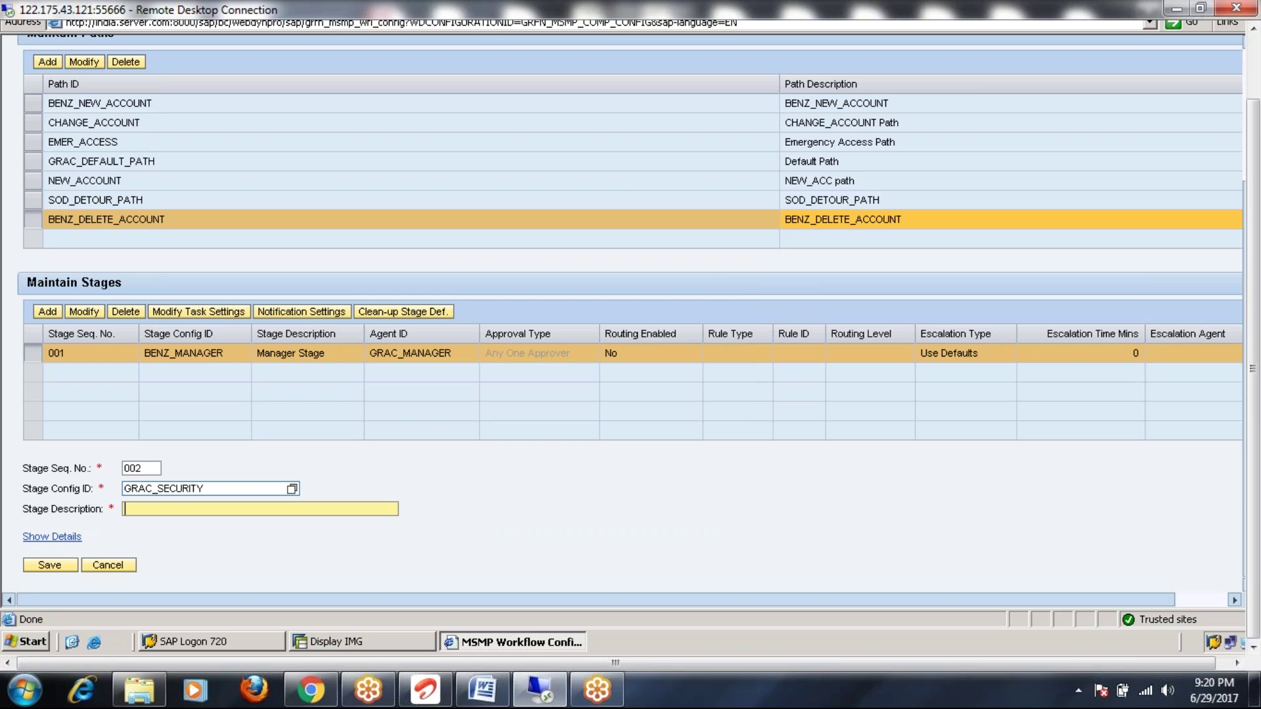
{"action": "type", "text": "Manager Stage"}
{"action": "left_click", "coordinate": [51, 537]}
{"action": "scroll", "coordinate": [184, 440], "scroll_direction": "down", "scroll_amount": 3}
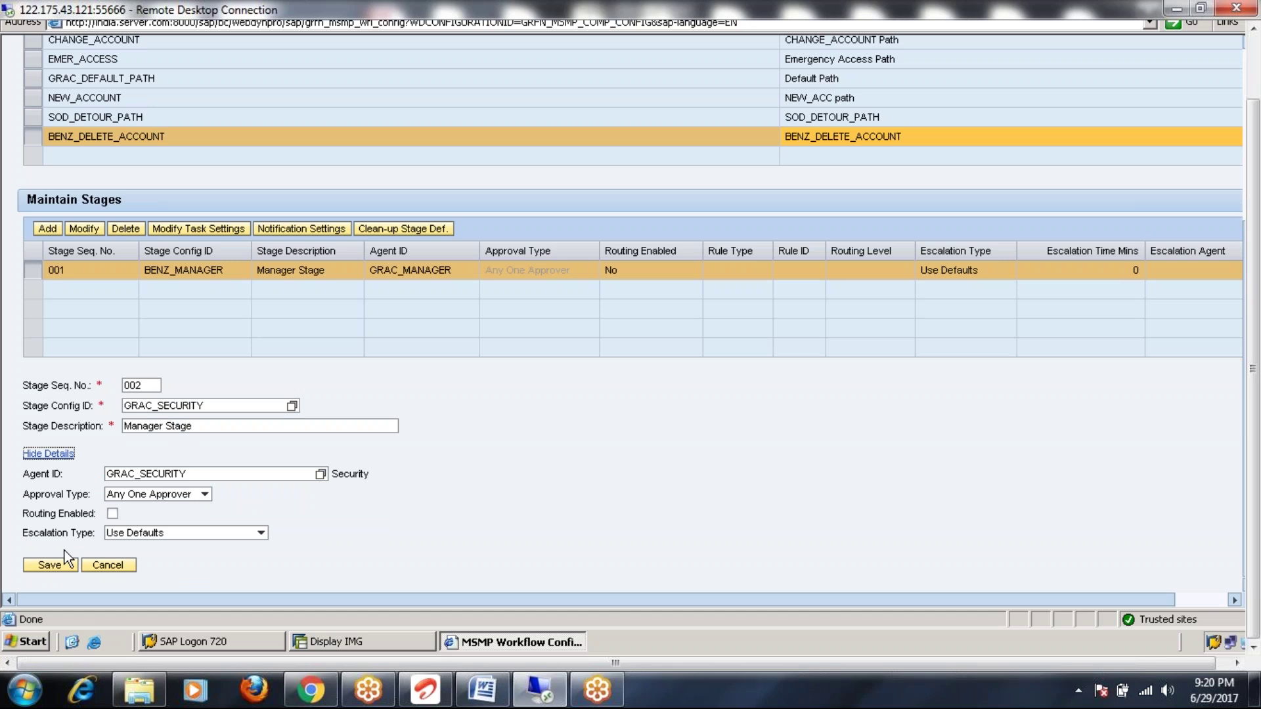
{"action": "left_click", "coordinate": [52, 566]}
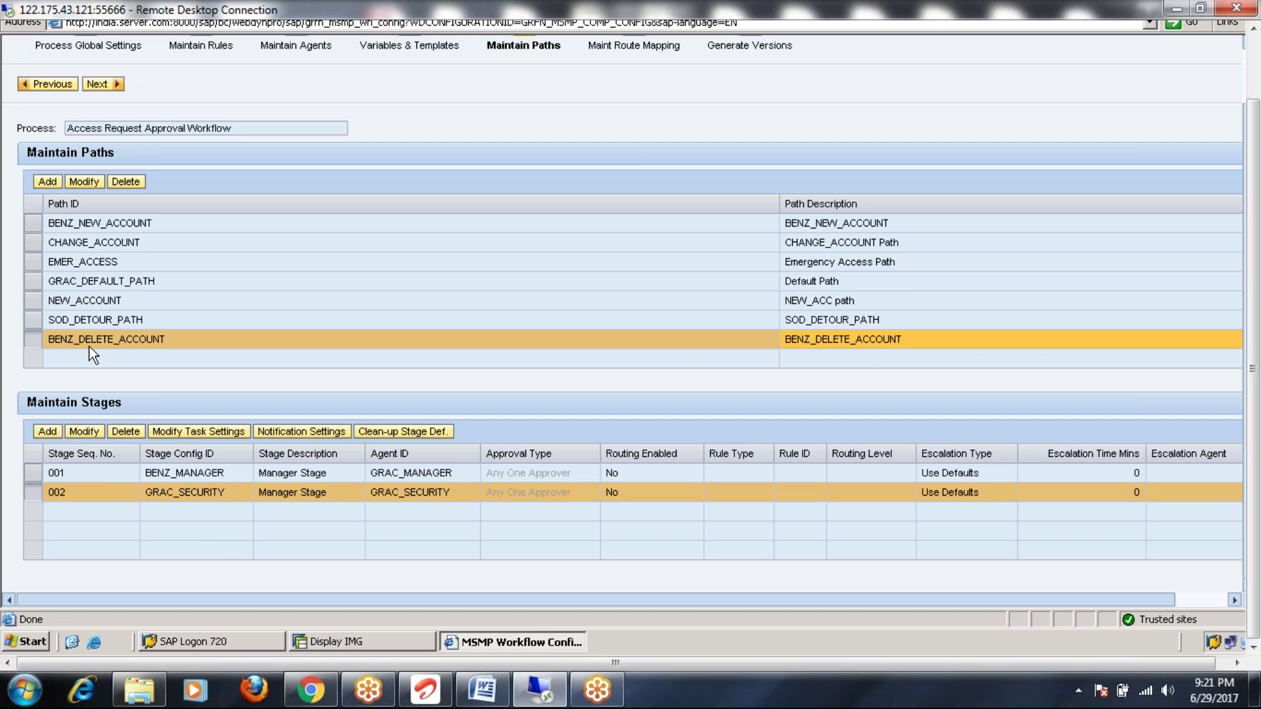
Step: Review the stages of the BENZ_NEW_ACCOUNT, BENZ_DELETE_ACCOUNT and SOD_DETOUR_PATH paths in turn
{"action": "left_click", "coordinate": [35, 225]}
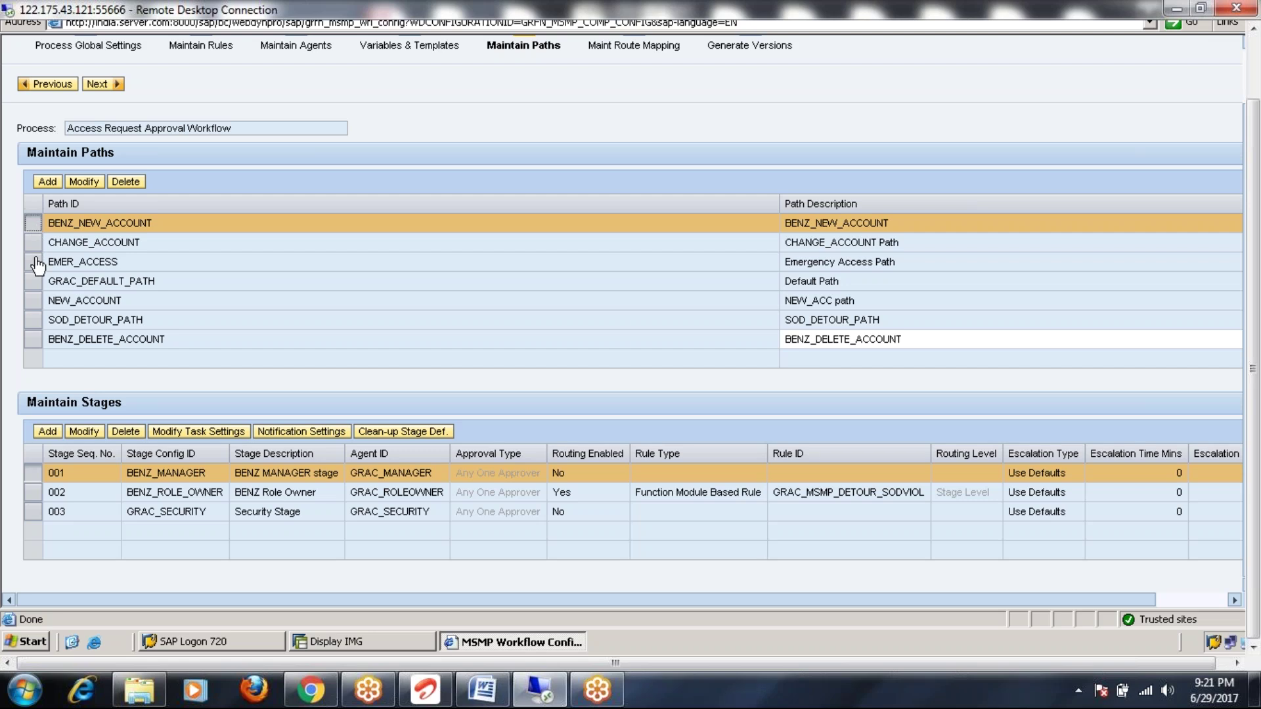
{"action": "left_click", "coordinate": [34, 343]}
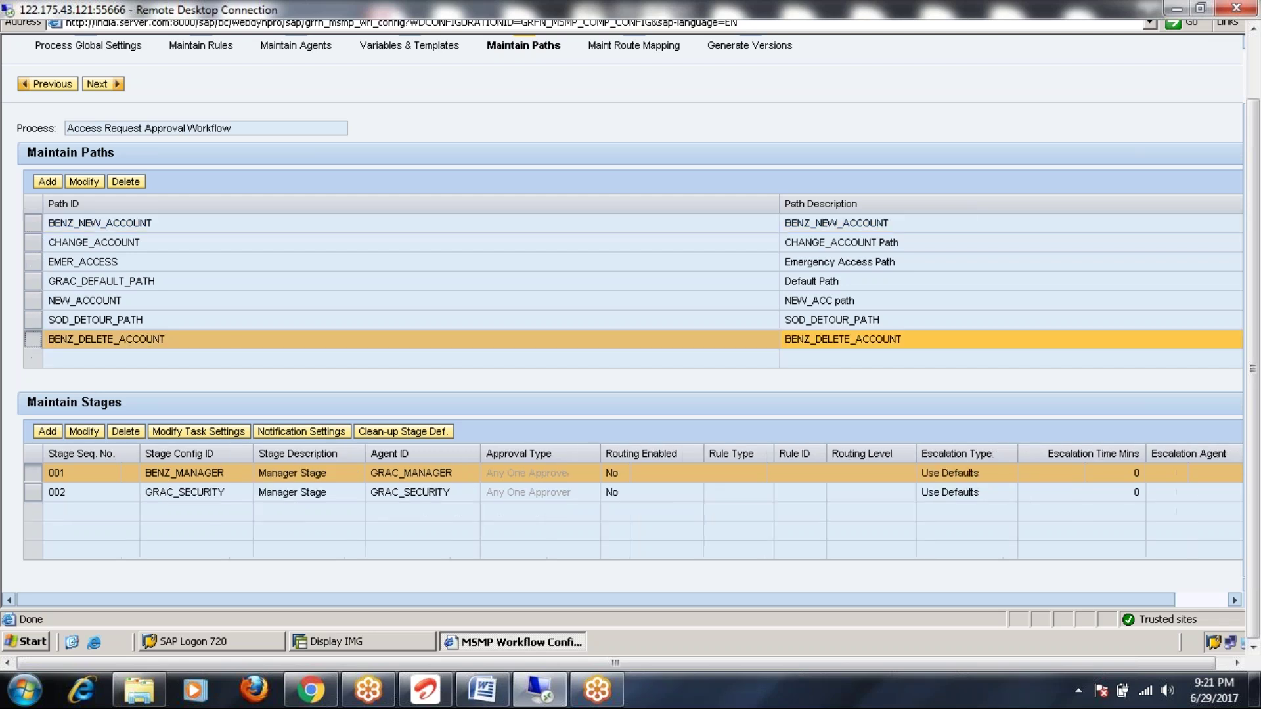
{"action": "left_click", "coordinate": [35, 321]}
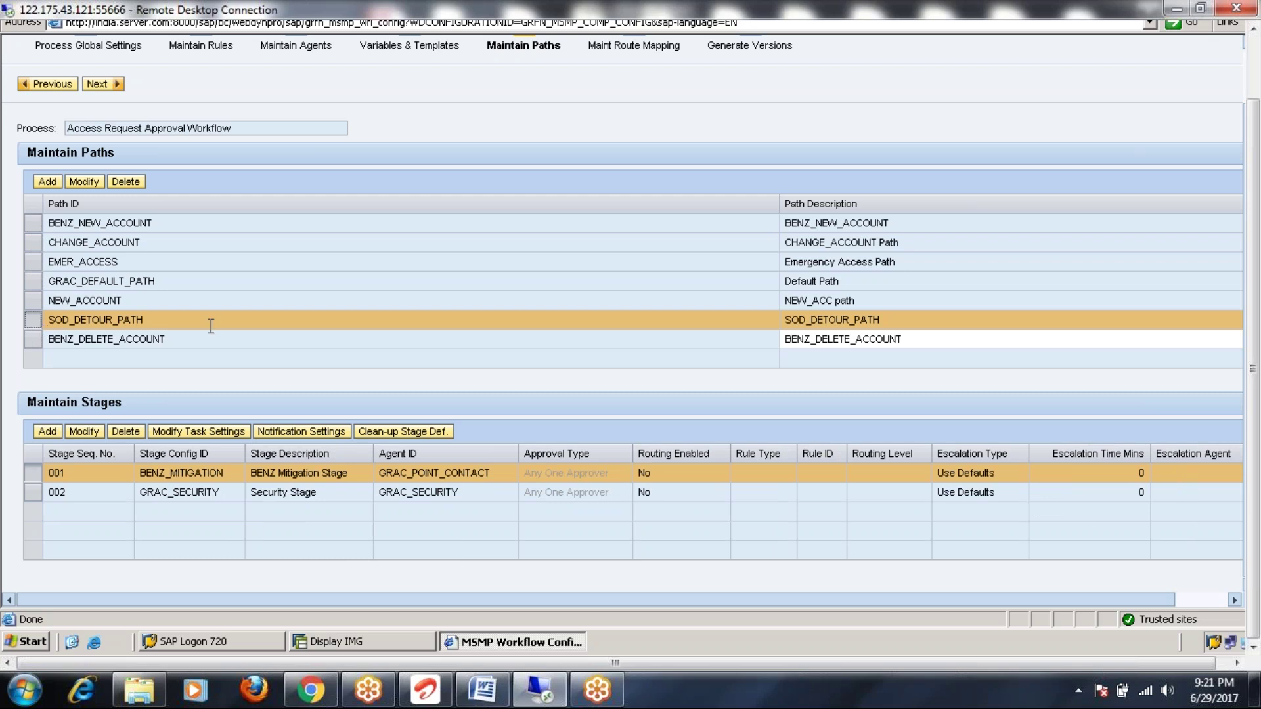
Step: Save the Access Request Approval Workflow configuration under Generate Versions without transporting the object
{"action": "left_click_drag", "start_coordinate": [1257, 183], "coordinate": [1257, 121]}
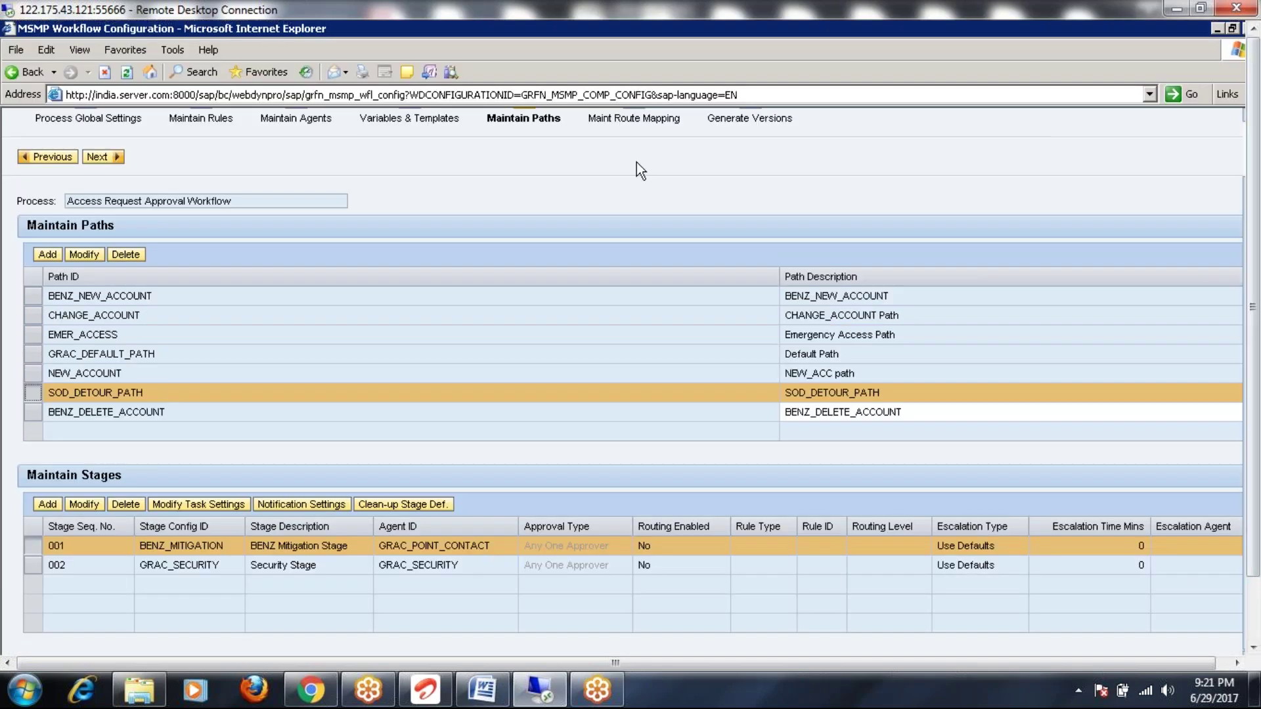
{"action": "scroll", "coordinate": [1248, 140], "scroll_direction": "up", "scroll_amount": 2}
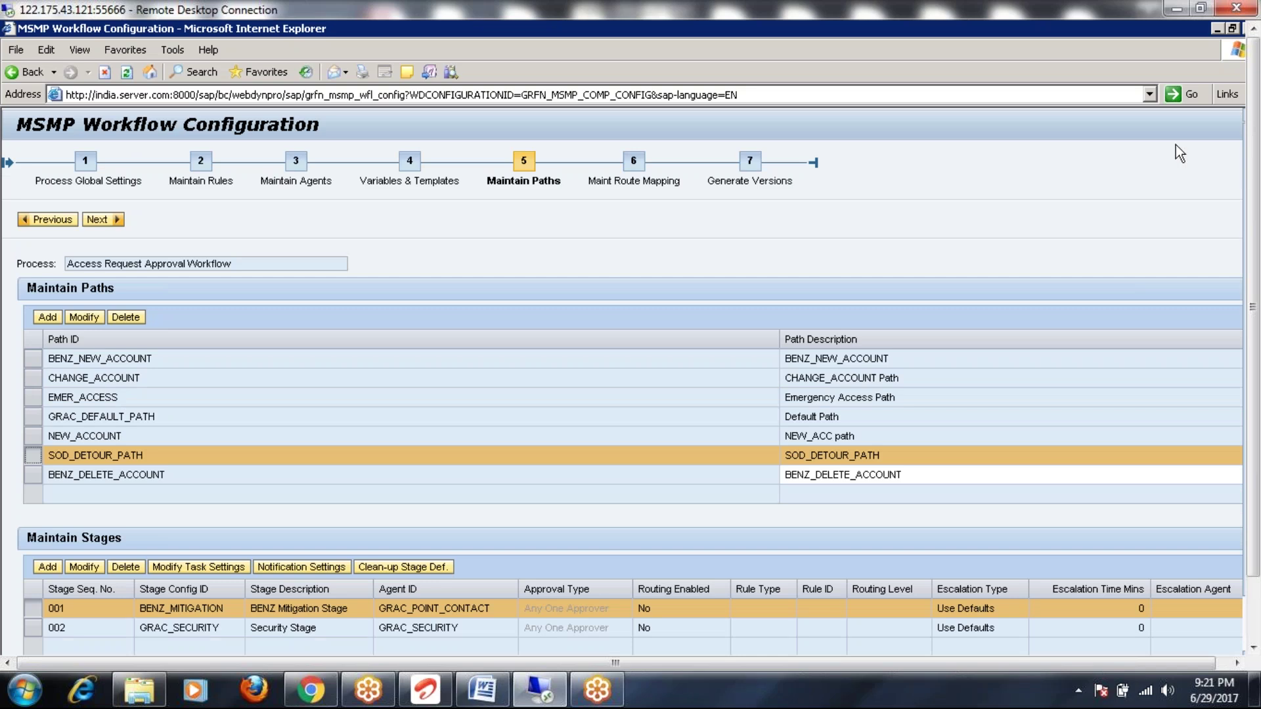
{"action": "left_click", "coordinate": [751, 166]}
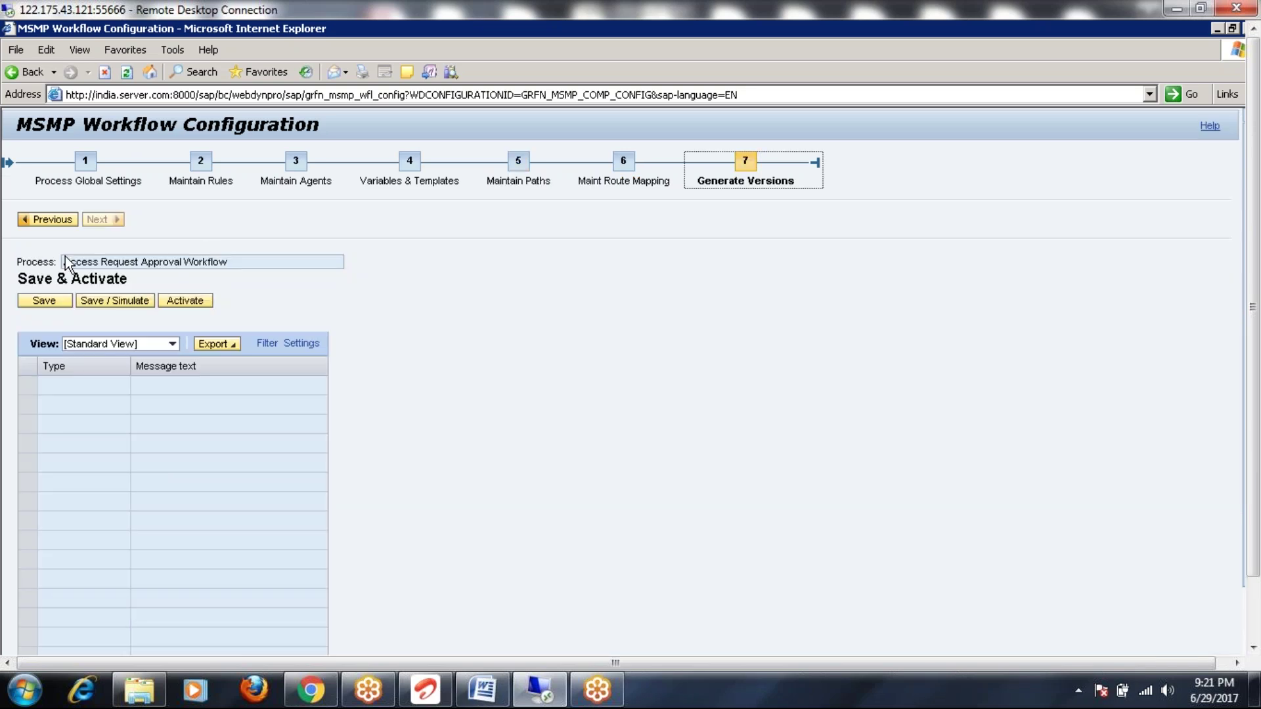
{"action": "left_click", "coordinate": [43, 302]}
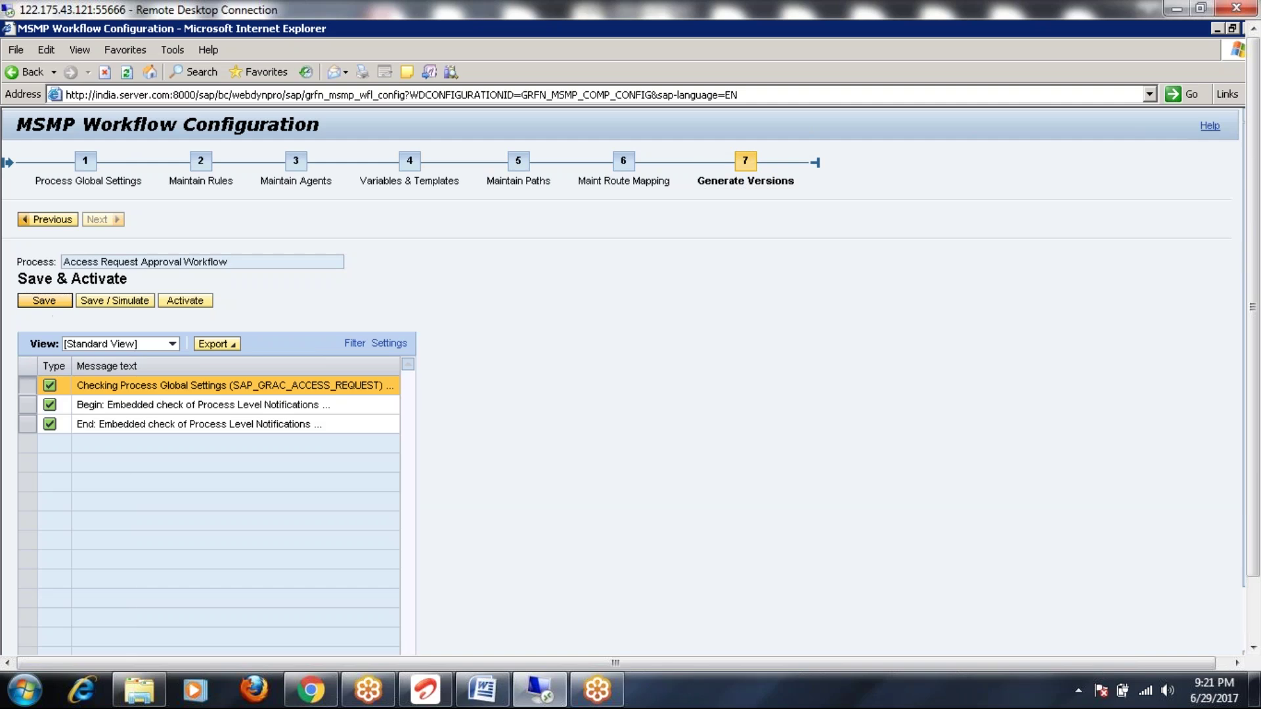
{"action": "left_click", "coordinate": [414, 402]}
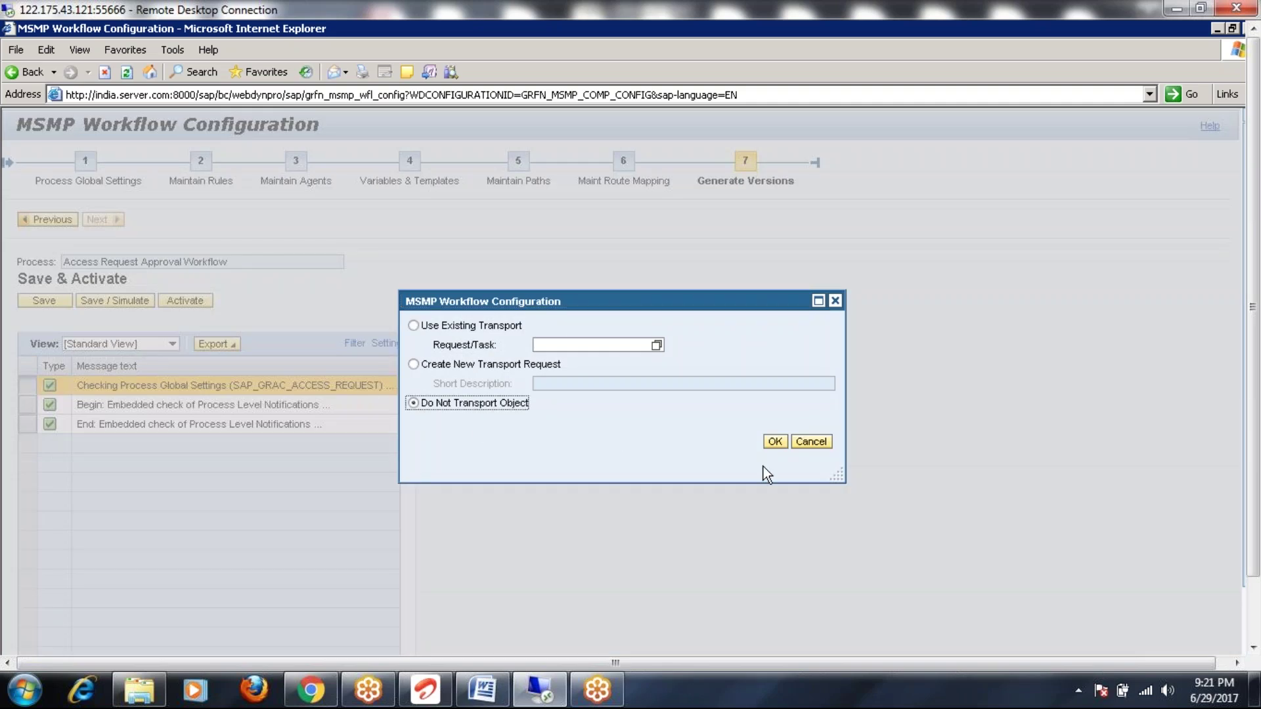
{"action": "left_click", "coordinate": [775, 442]}
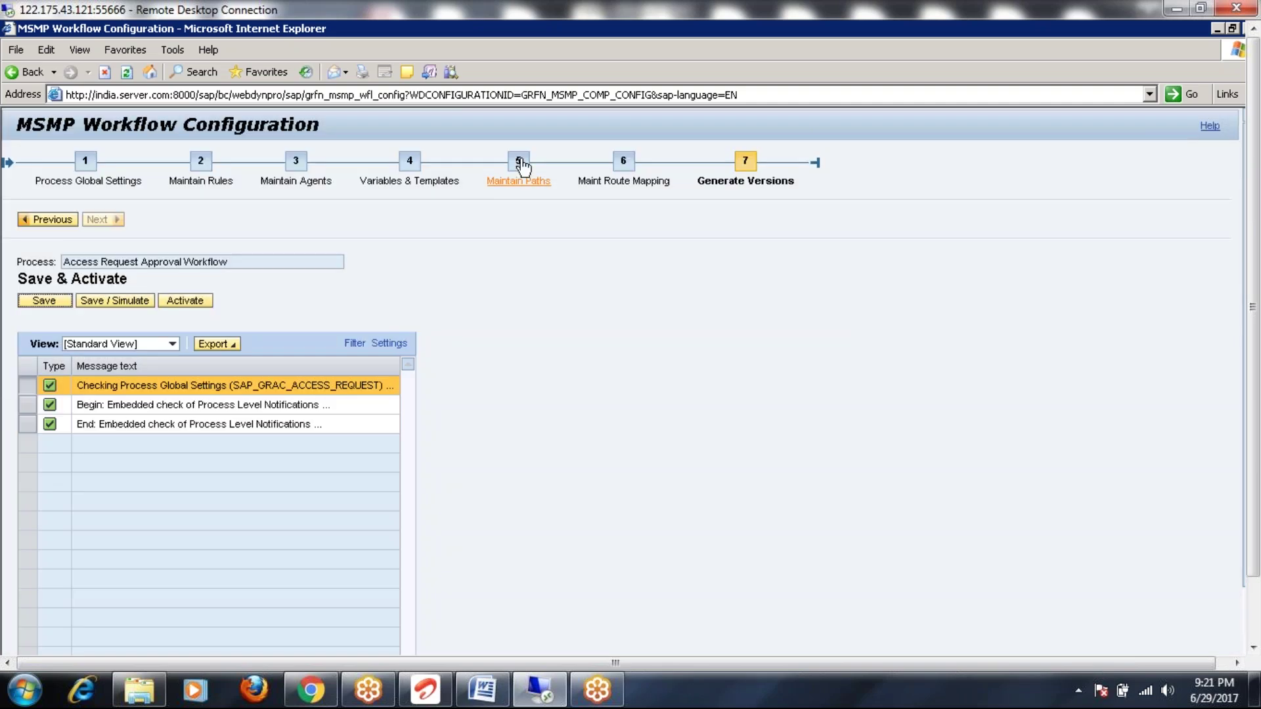
Step: Return to the Maintain Paths stage of the configuration and review the saved paths and stages
{"action": "left_click", "coordinate": [522, 164]}
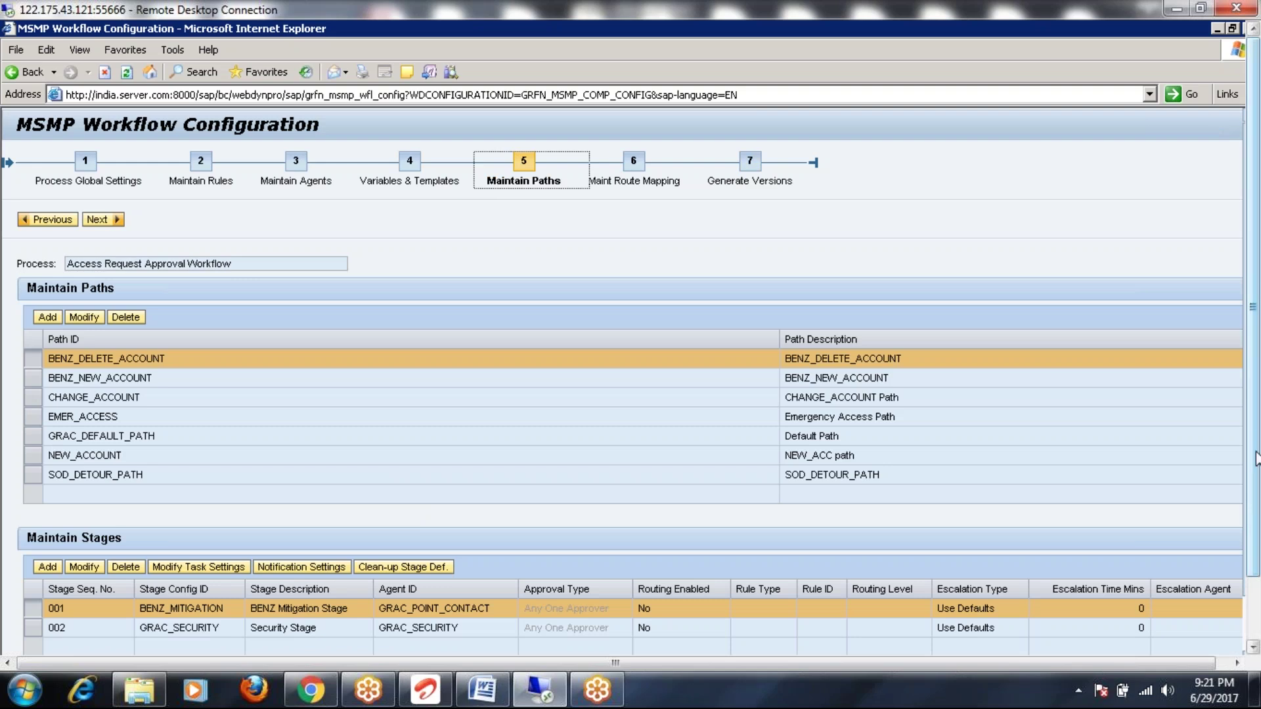
{"action": "scroll", "coordinate": [1245, 591], "scroll_direction": "down", "scroll_amount": 2}
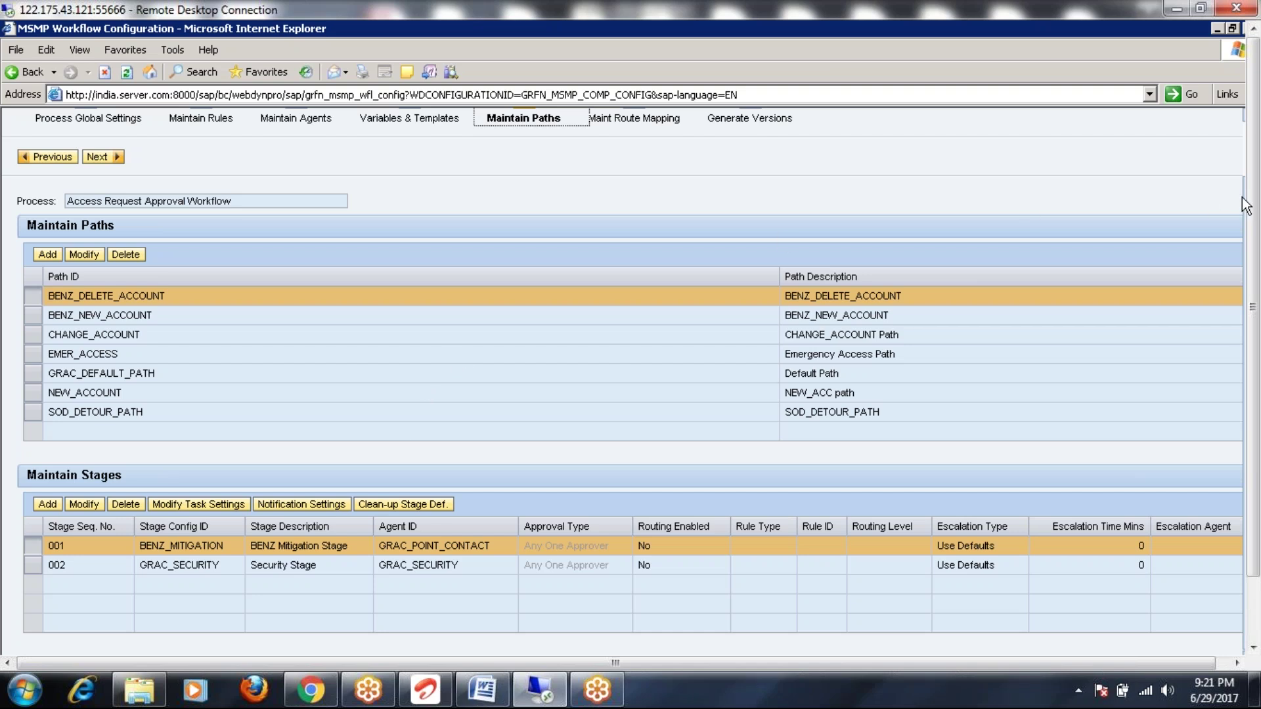
{"action": "left_click_drag", "start_coordinate": [1250, 192], "coordinate": [1257, 256]}
{"action": "scroll", "coordinate": [497, 275], "scroll_direction": "up", "scroll_amount": 1}
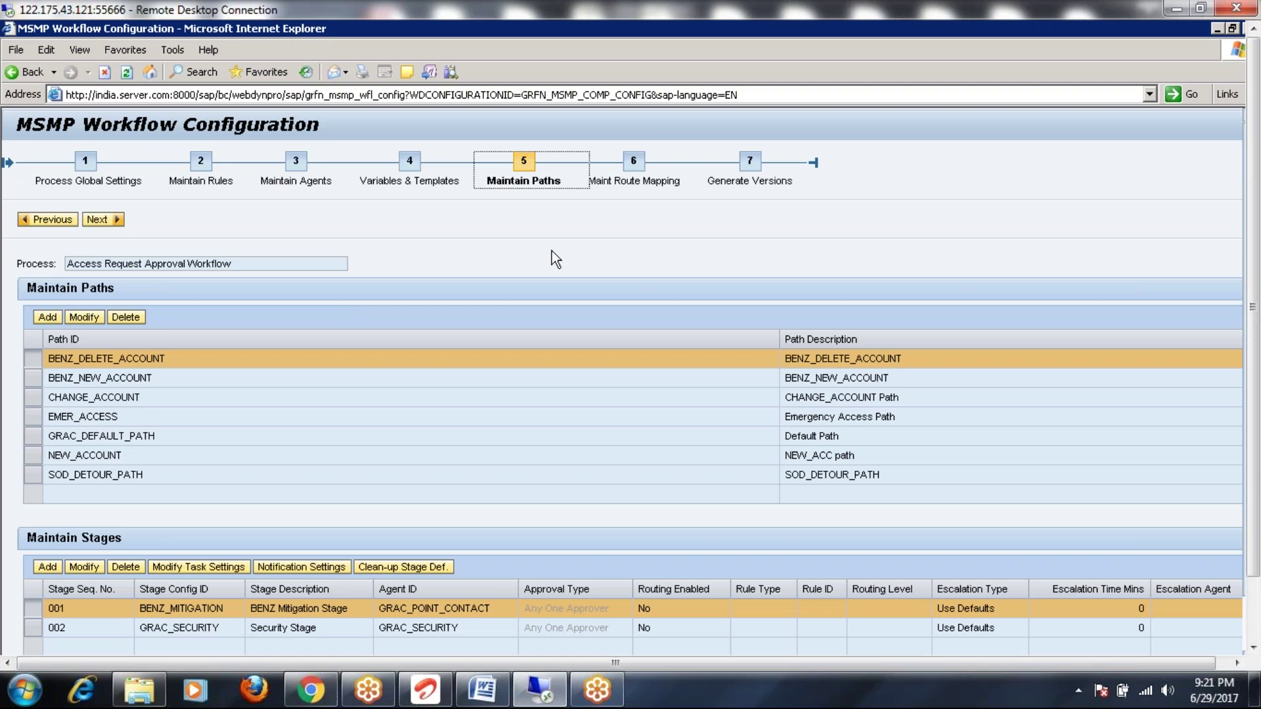
Step: Start a new route mapping with rule ID GRAC_AR_INITIATOR and rule result GRAC_DEFAULT_RESULT
{"action": "left_click", "coordinate": [633, 163]}
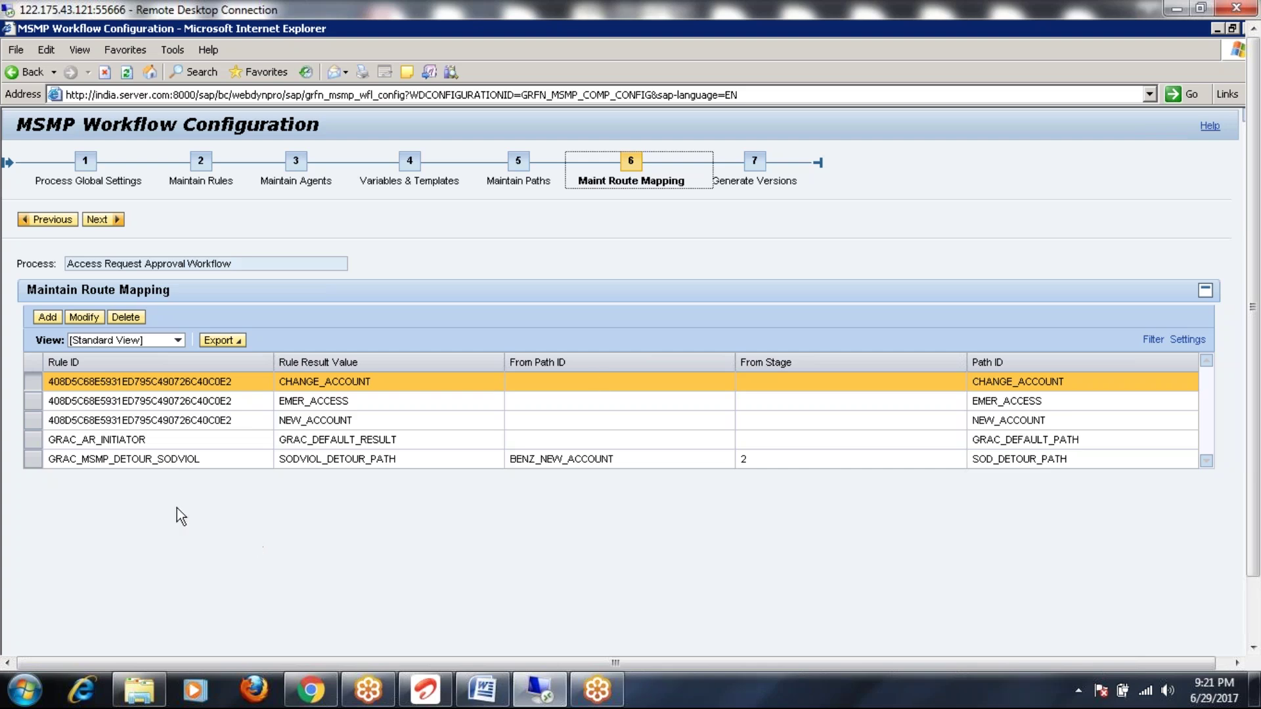
{"action": "left_click", "coordinate": [47, 317]}
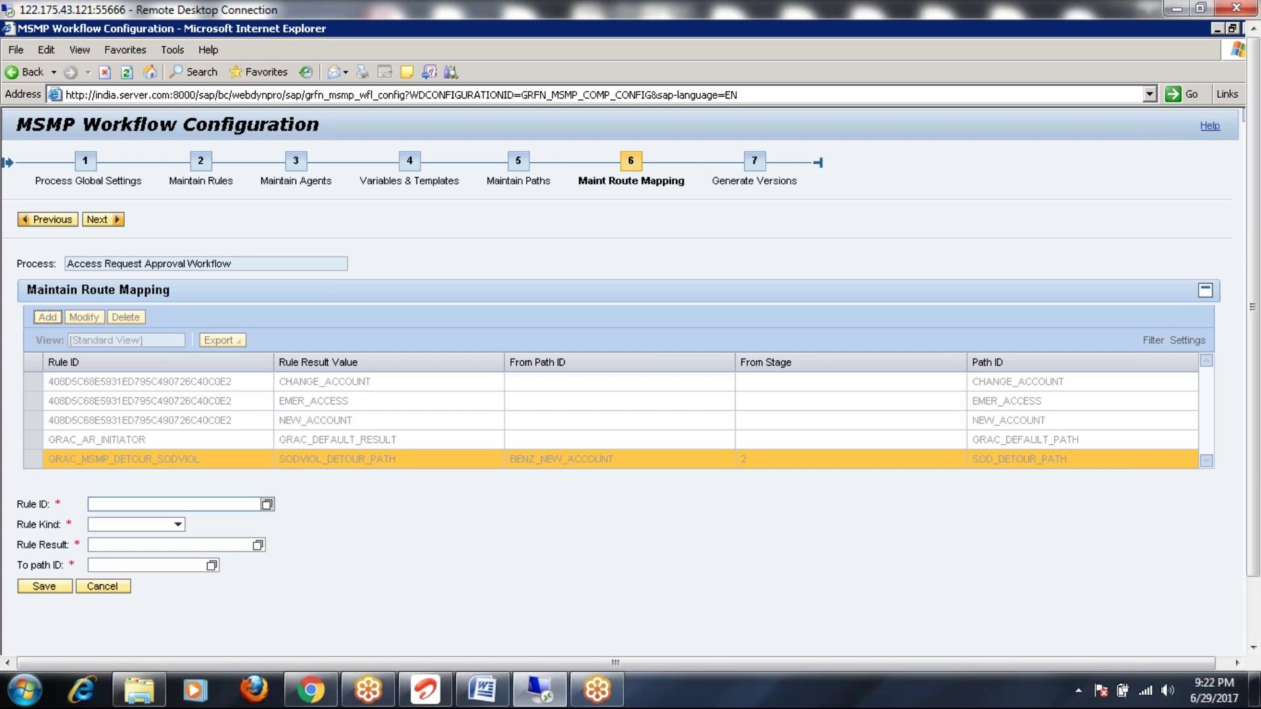
{"action": "left_click", "coordinate": [266, 504]}
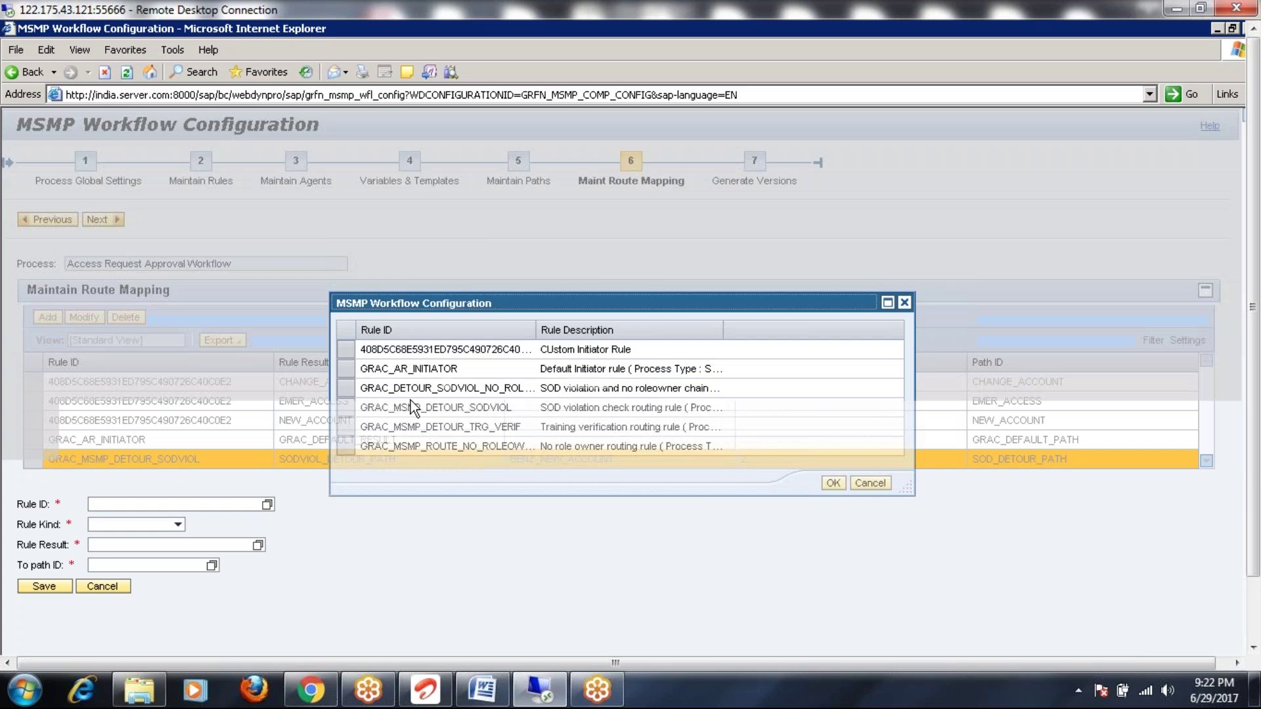
{"action": "double_click", "coordinate": [596, 372]}
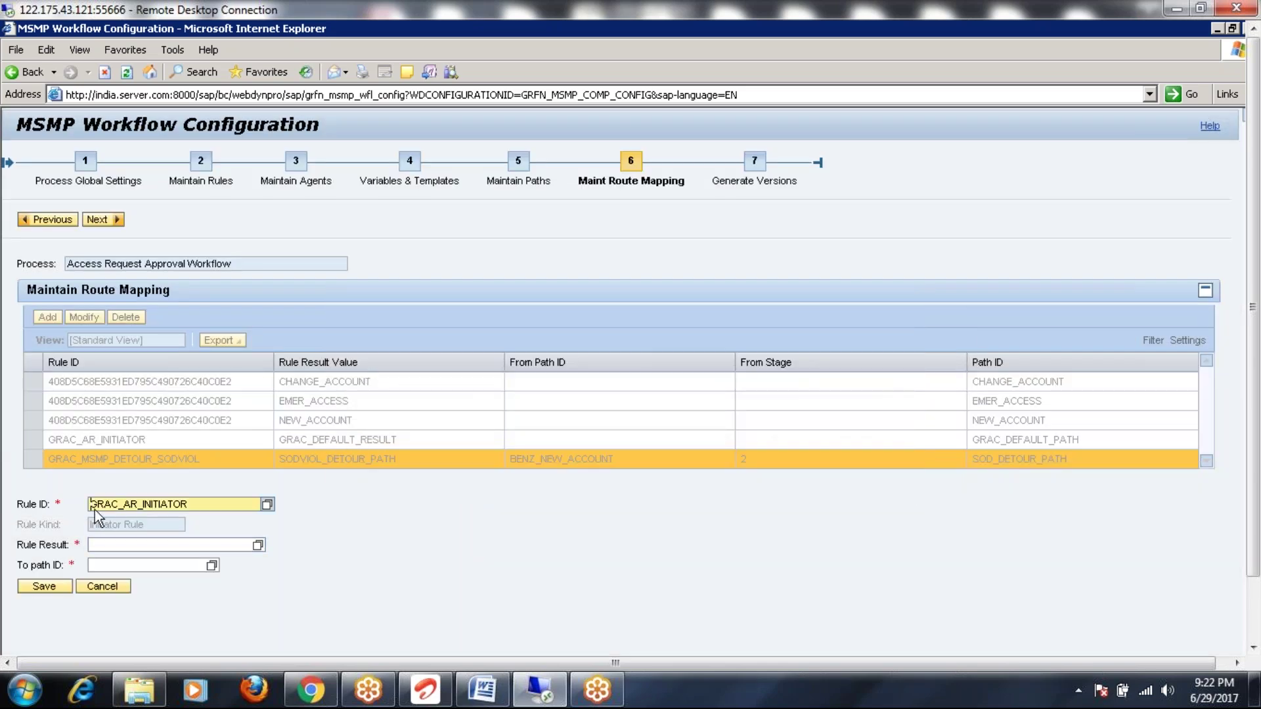
{"action": "left_click", "coordinate": [257, 545]}
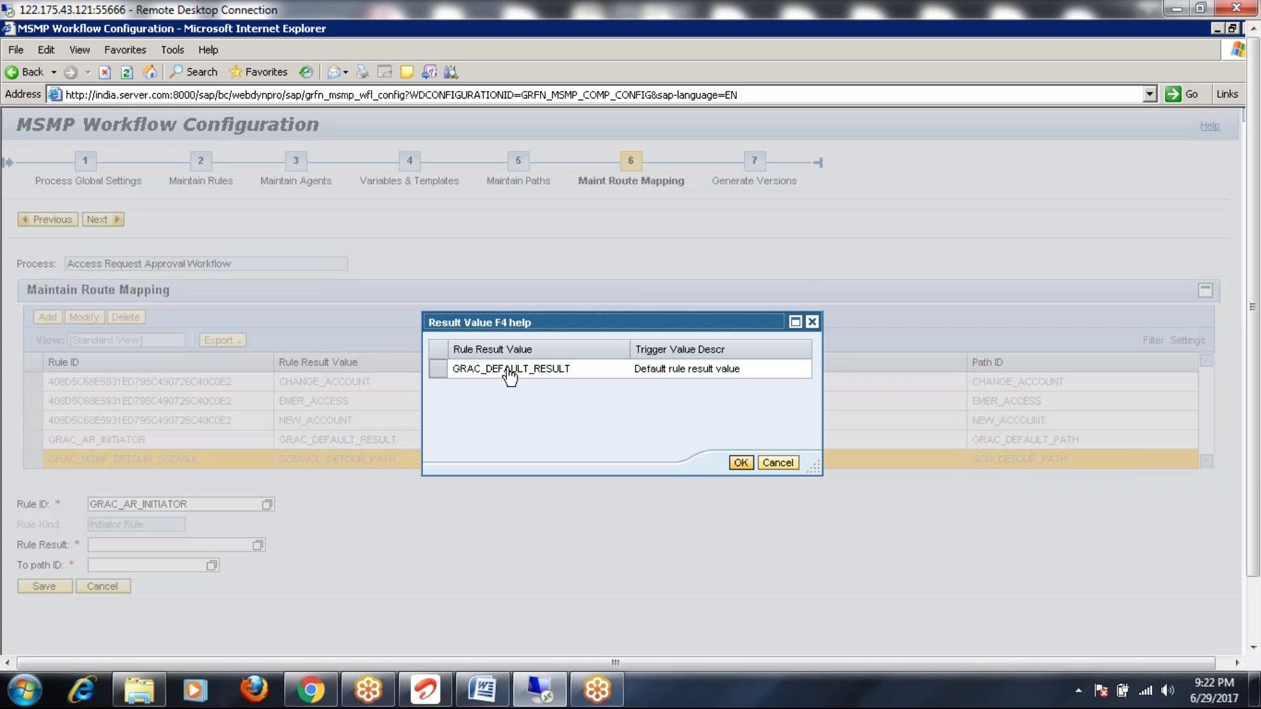
{"action": "double_click", "coordinate": [511, 372]}
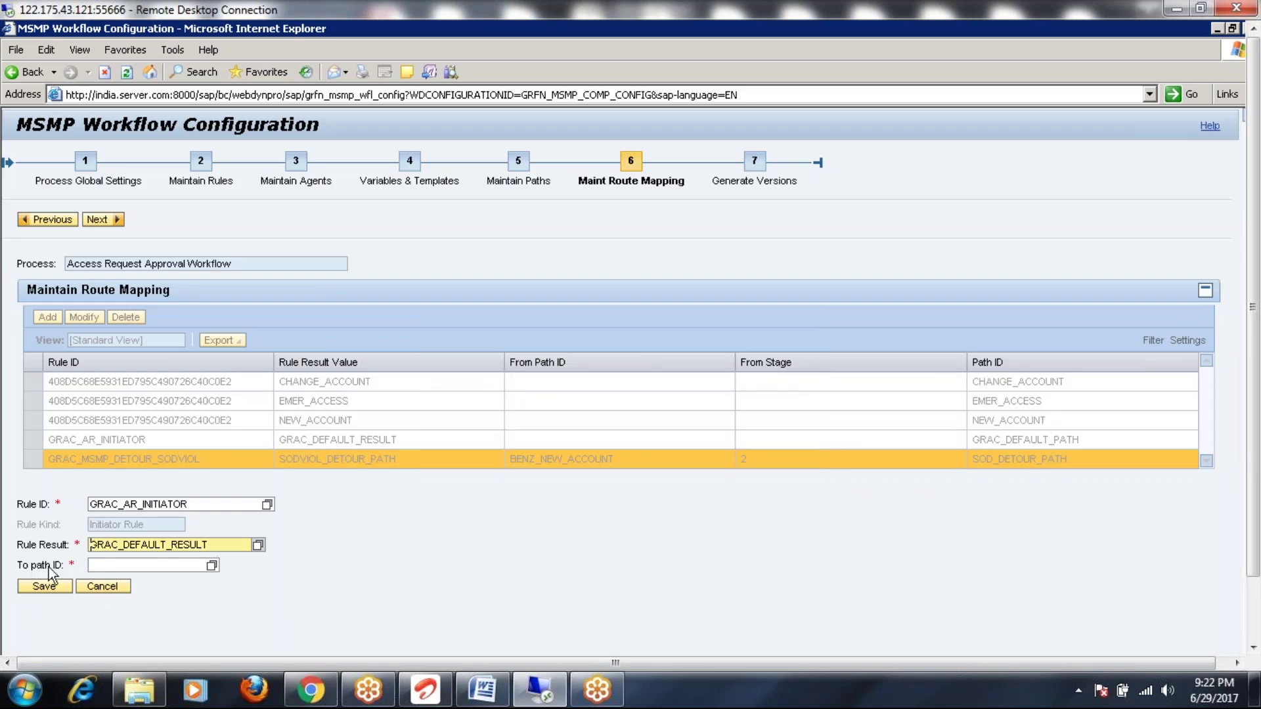
Step: Direct the new route mapping to path BENZ_NEW_ACCOUNT, save it and select its entry in the list
{"action": "left_click", "coordinate": [211, 566]}
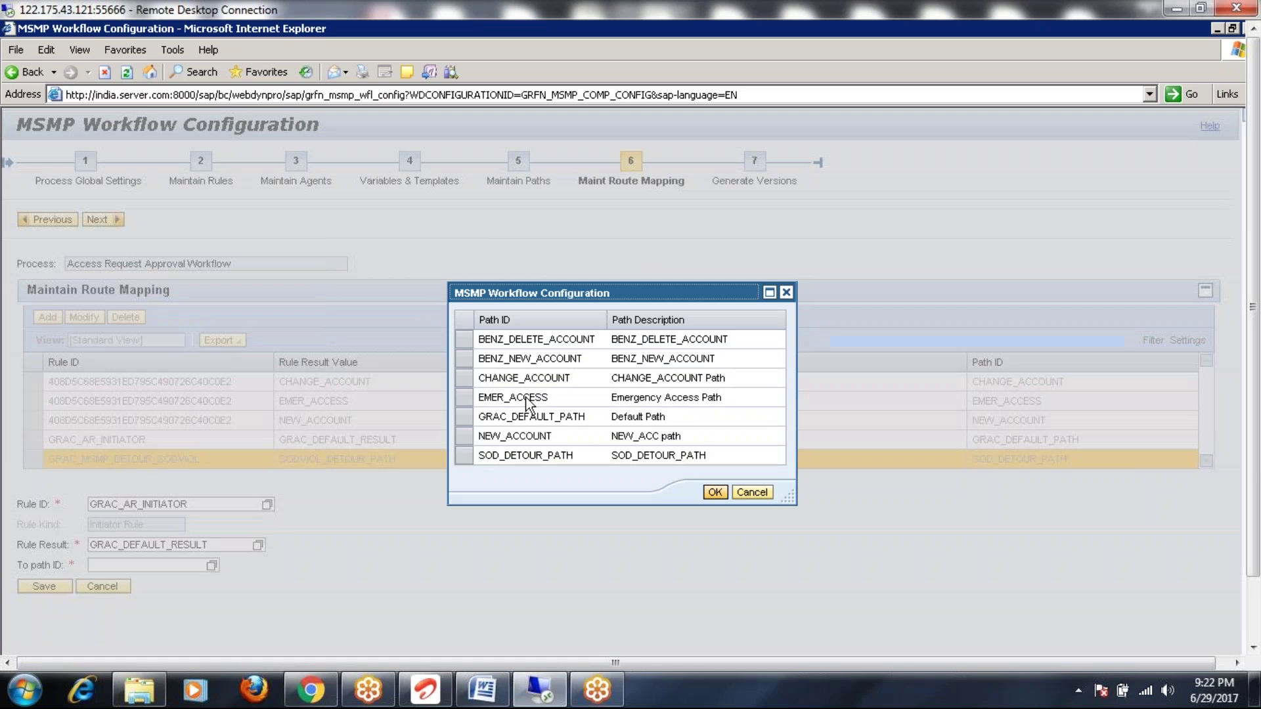
{"action": "left_click", "coordinate": [466, 359]}
{"action": "left_click", "coordinate": [715, 492]}
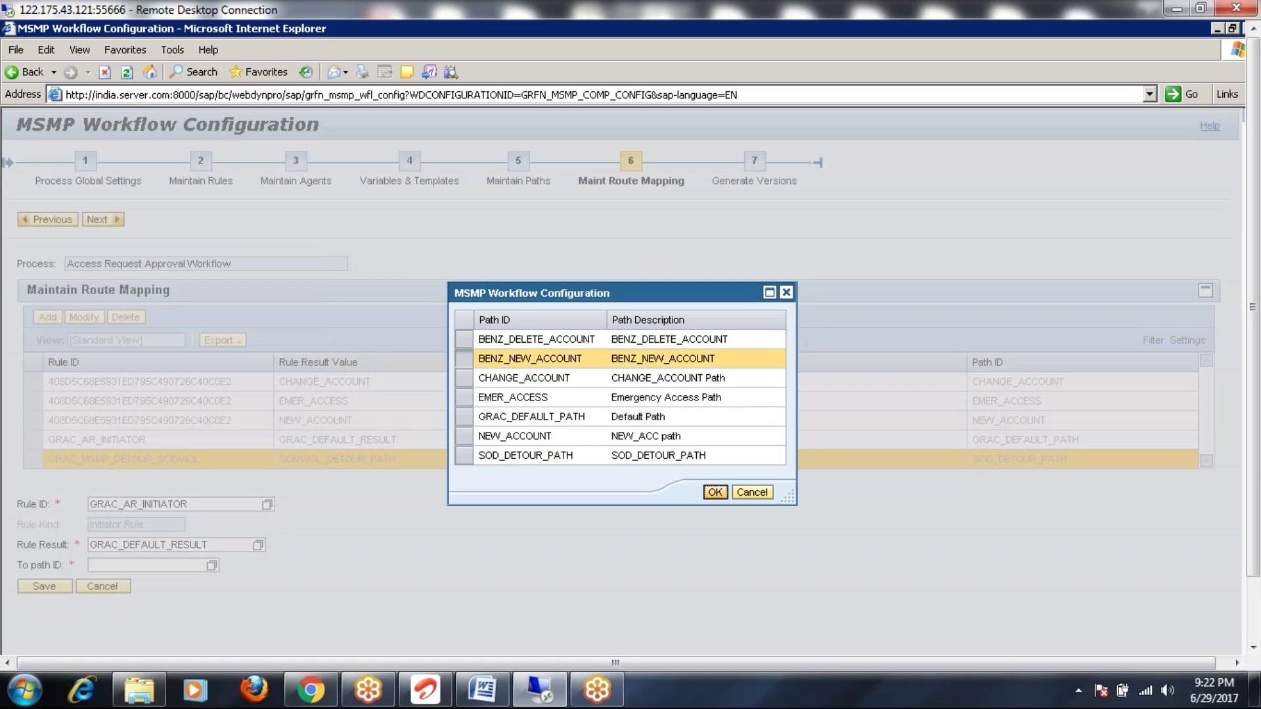
{"action": "left_click", "coordinate": [45, 587]}
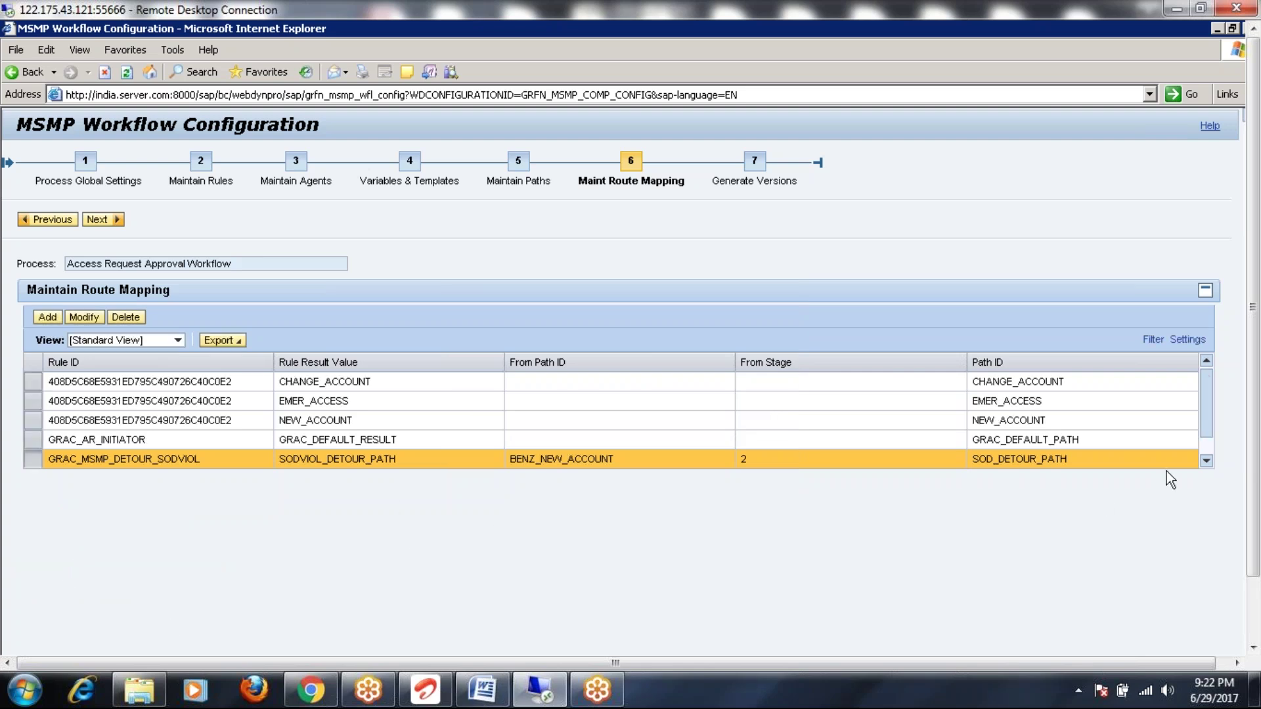
{"action": "left_click", "coordinate": [1205, 460]}
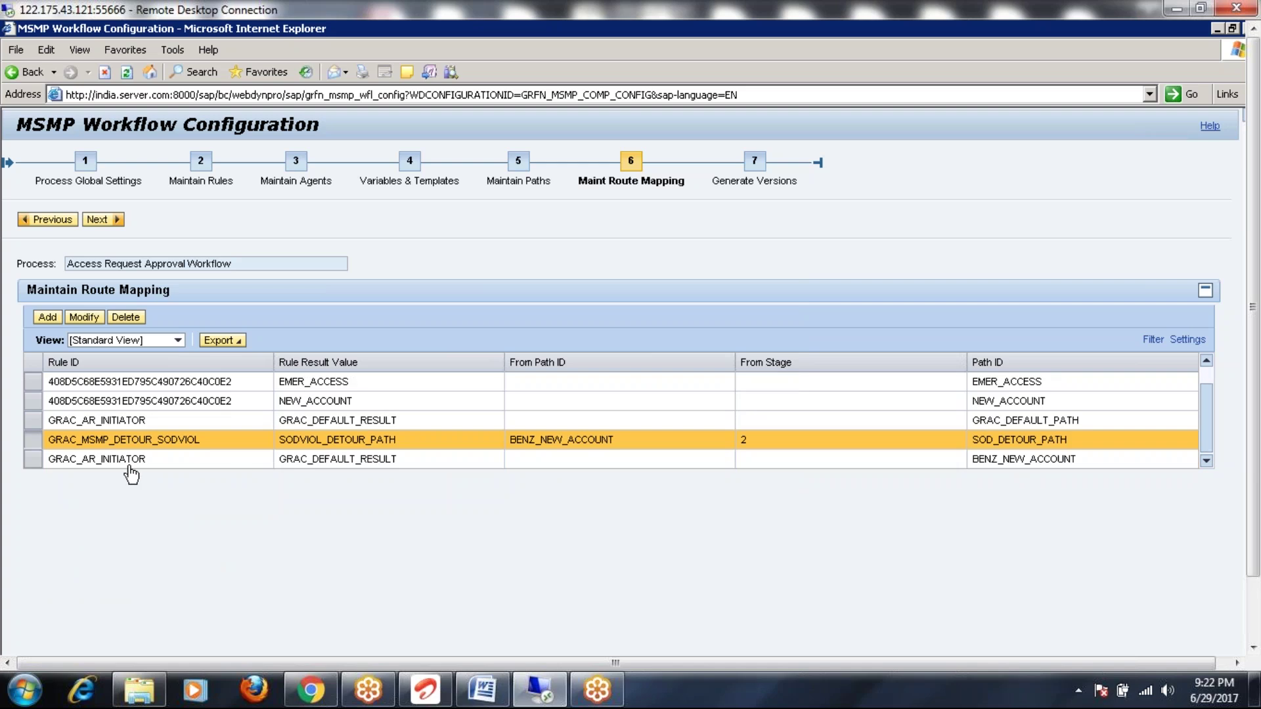
{"action": "left_click", "coordinate": [110, 463]}
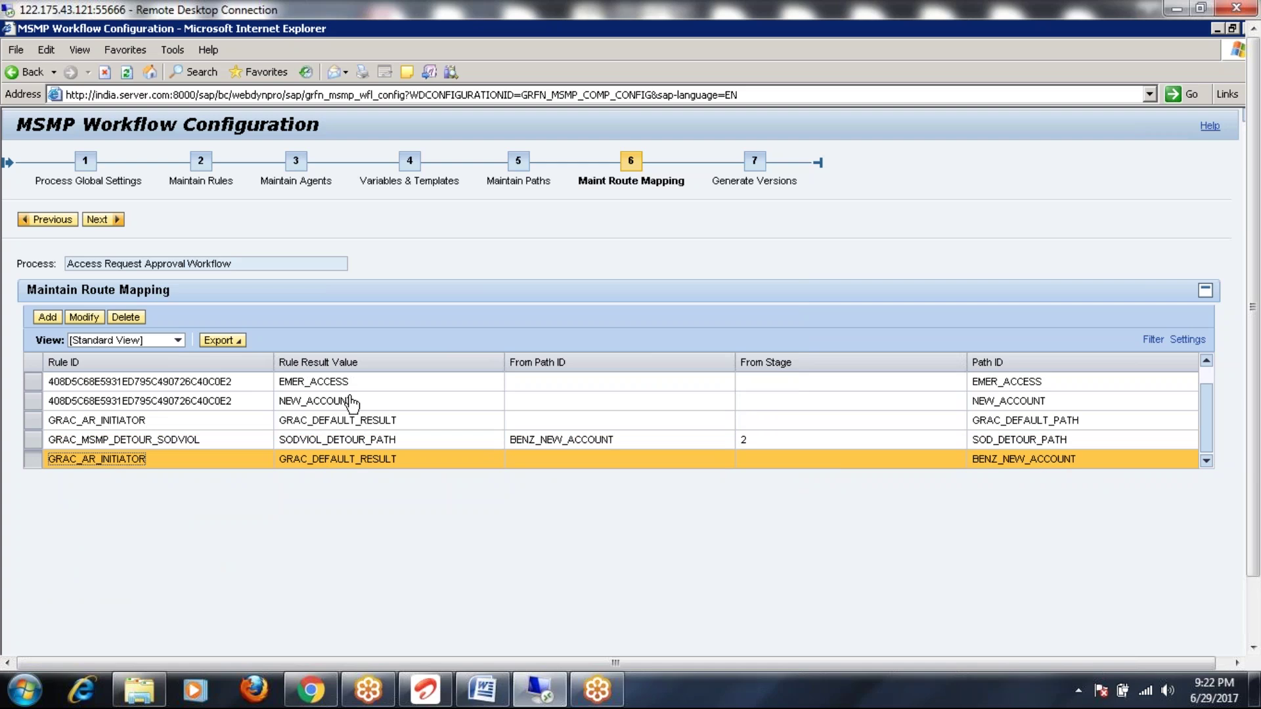
Step: Start another route mapping, again using rule ID GRAC_AR_INITIATOR and rule result GRAC_DEFAULT_RESULT
{"action": "left_click", "coordinate": [47, 318]}
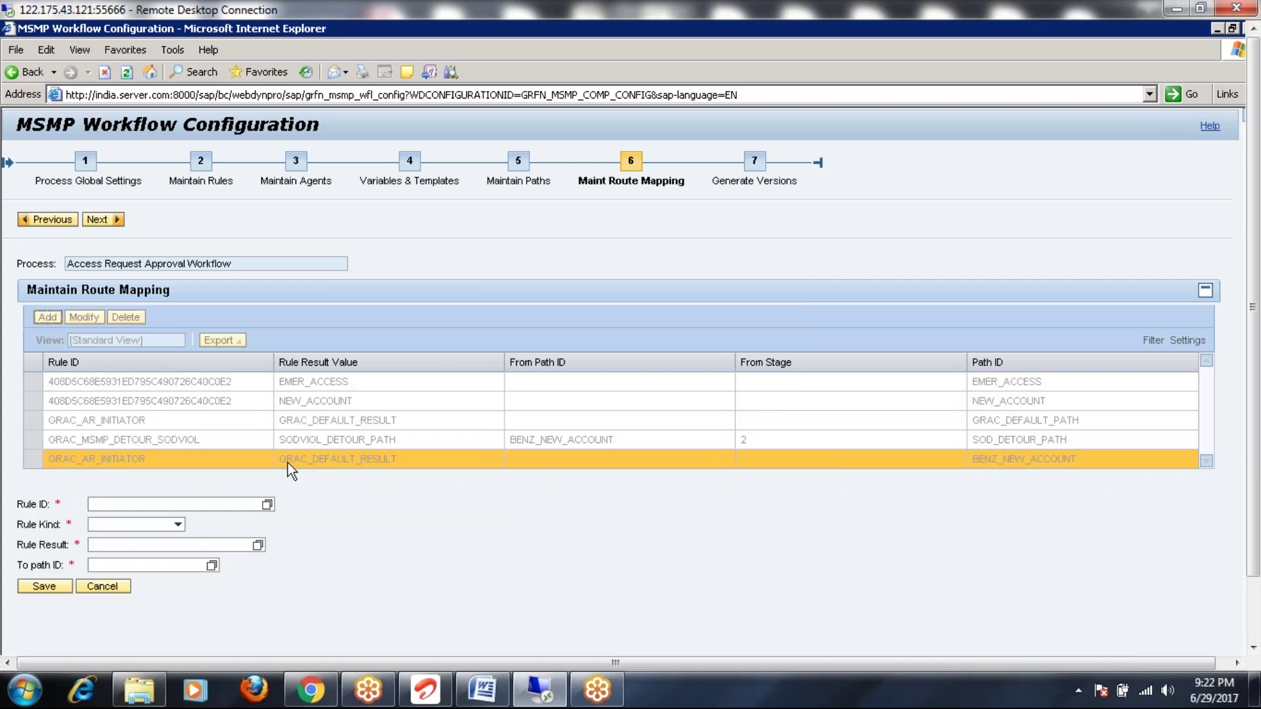
{"action": "left_click", "coordinate": [266, 505]}
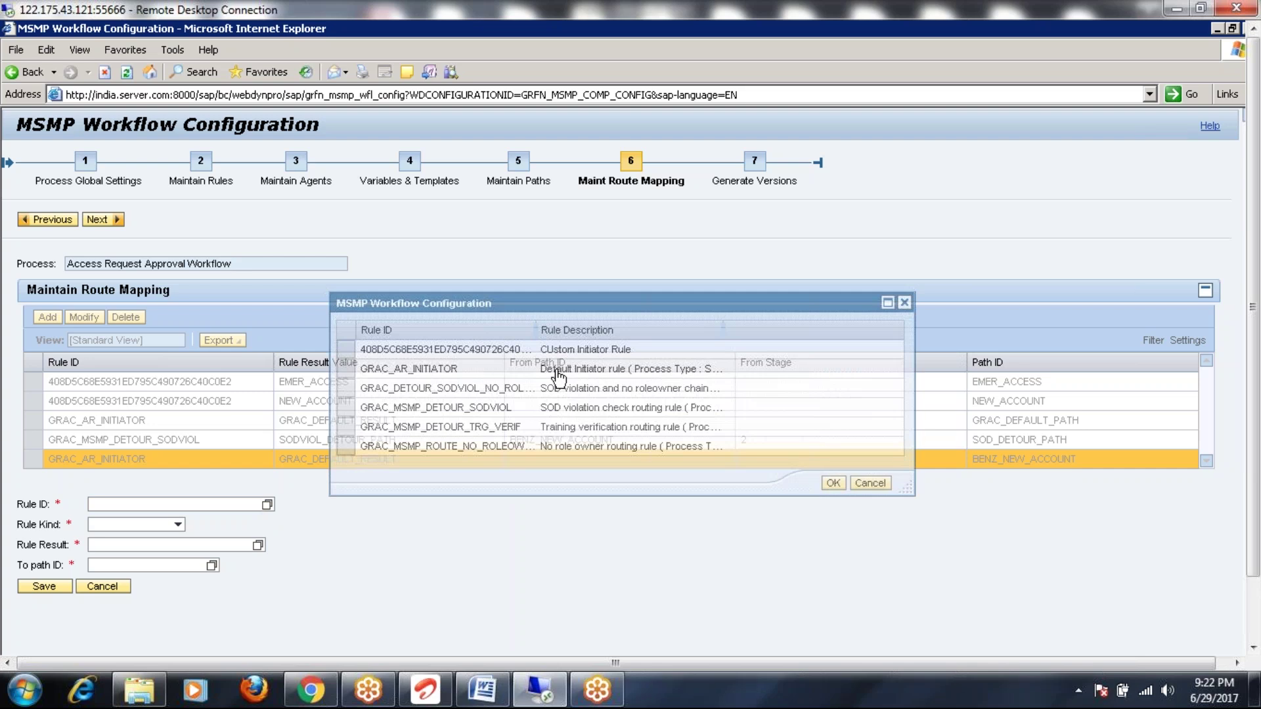
{"action": "double_click", "coordinate": [586, 370]}
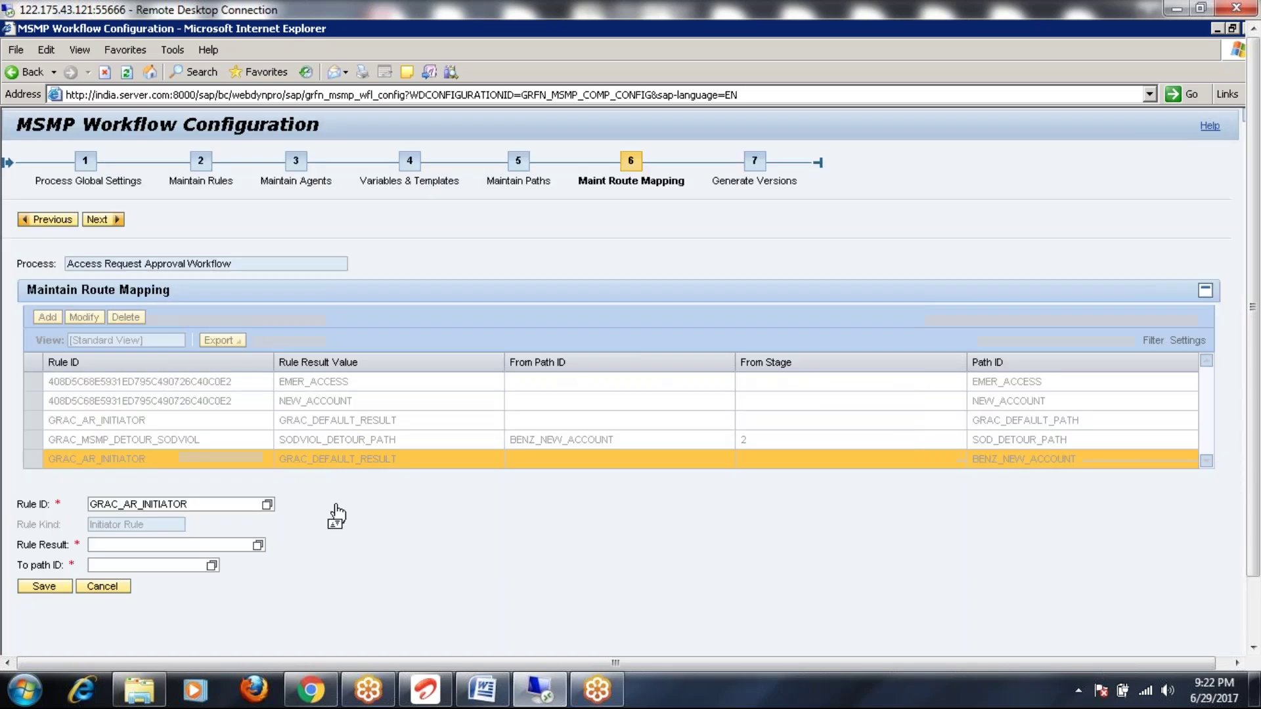
{"action": "left_click", "coordinate": [257, 546]}
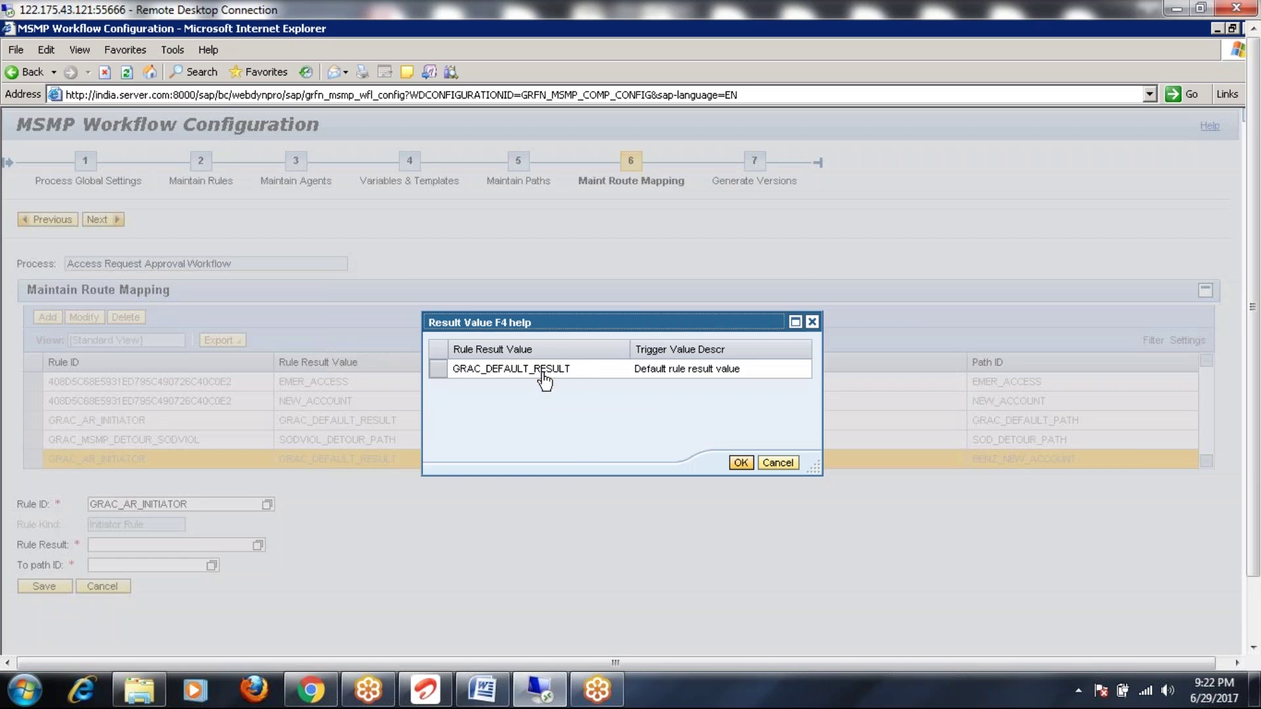
{"action": "double_click", "coordinate": [543, 370]}
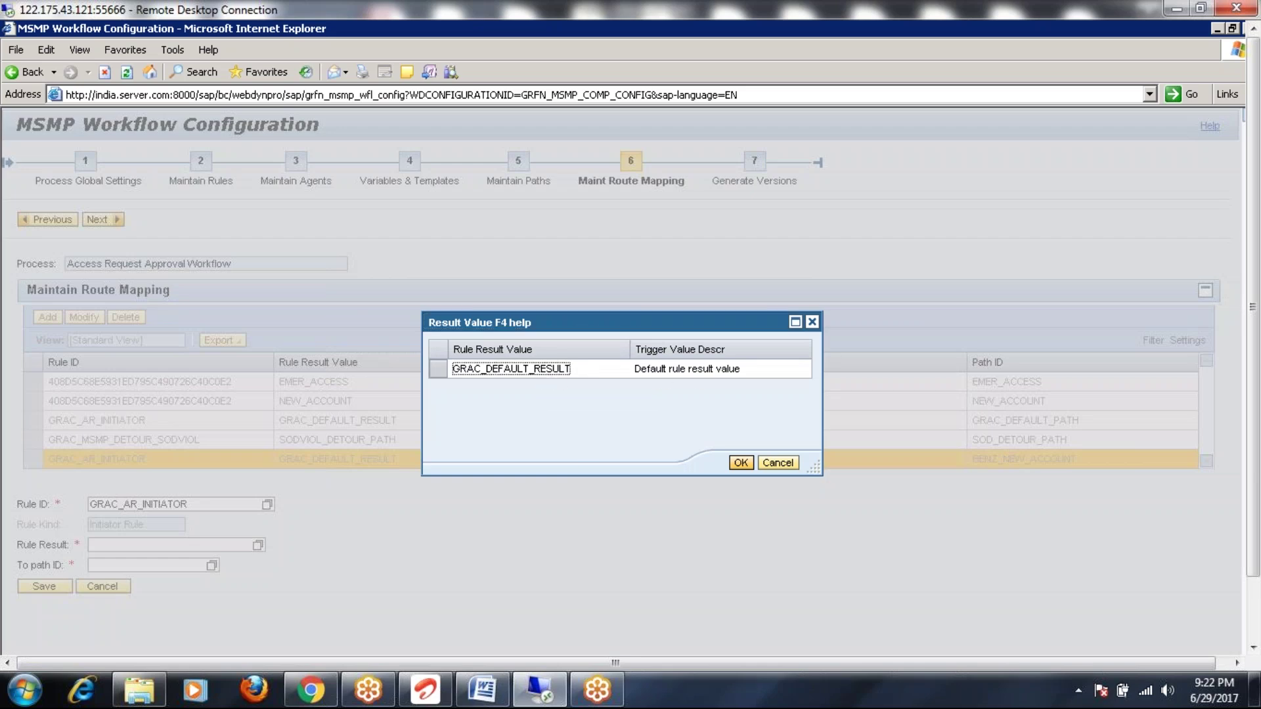
Step: Direct the second initiator route mapping to path BENZ_DELETE_ACCOUNT, save it and bring its entry into view
{"action": "left_click", "coordinate": [211, 566]}
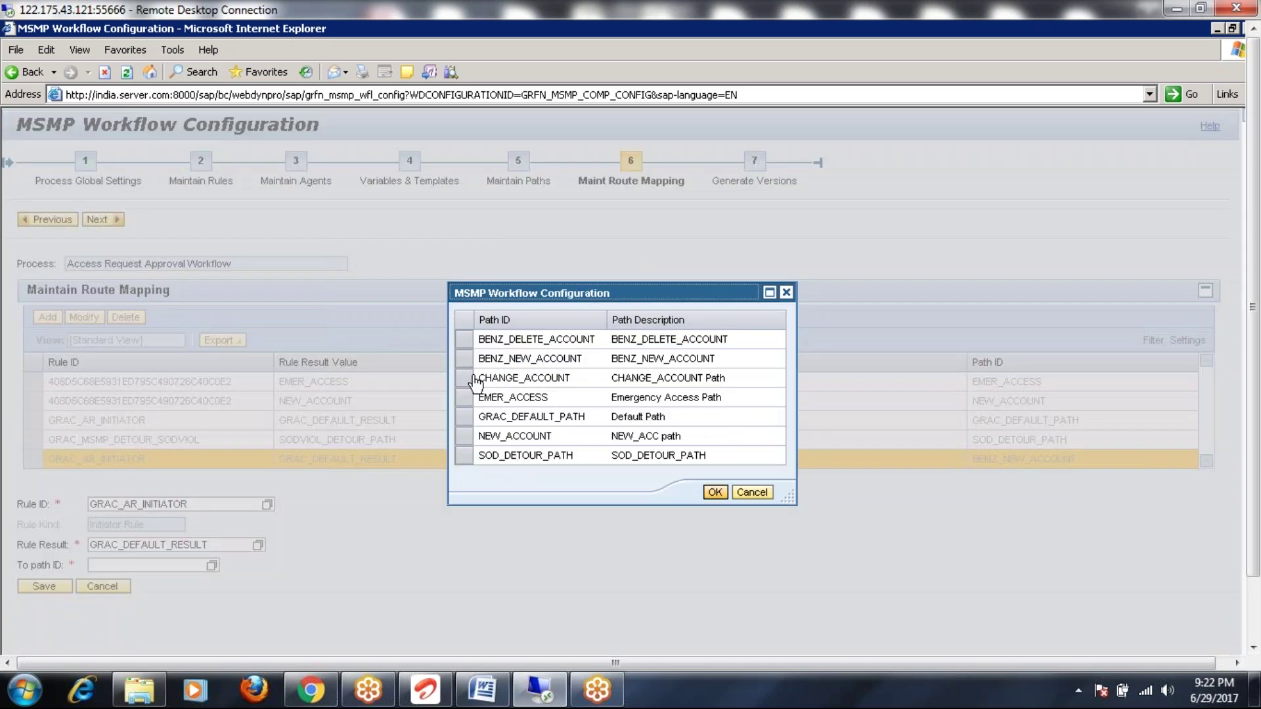
{"action": "left_click", "coordinate": [464, 340]}
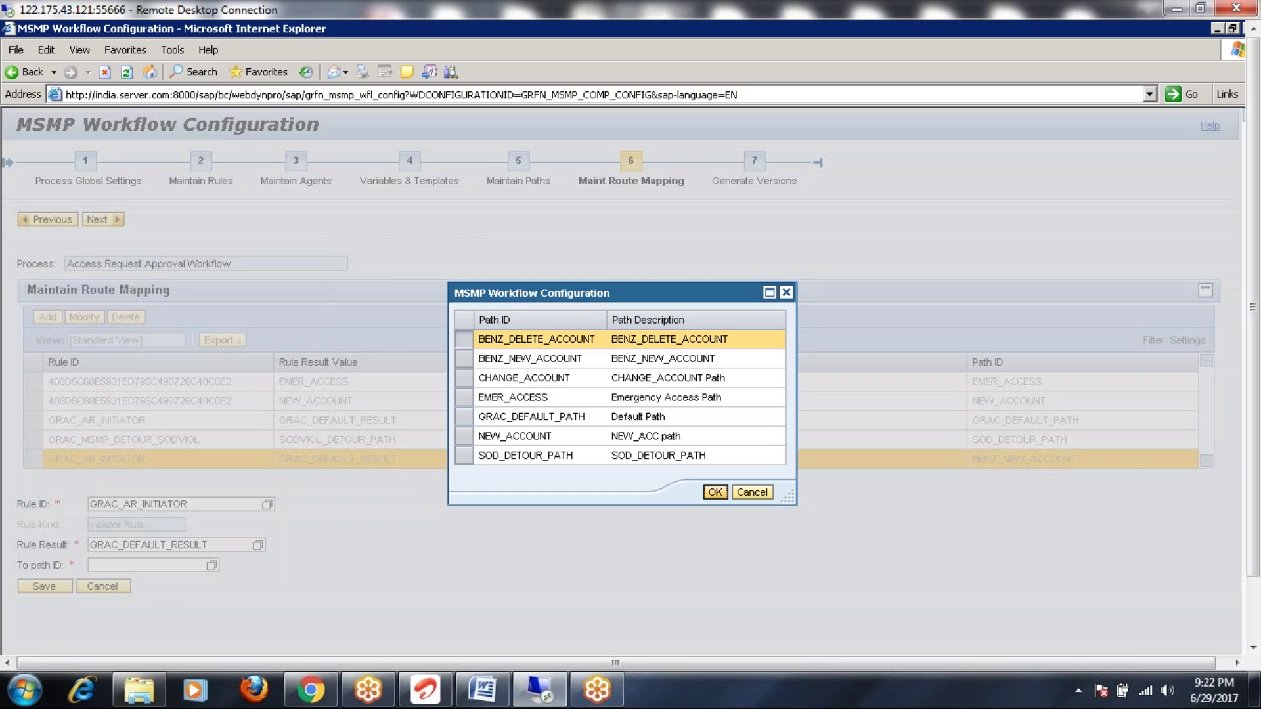
{"action": "left_click", "coordinate": [714, 492]}
{"action": "left_click", "coordinate": [43, 588]}
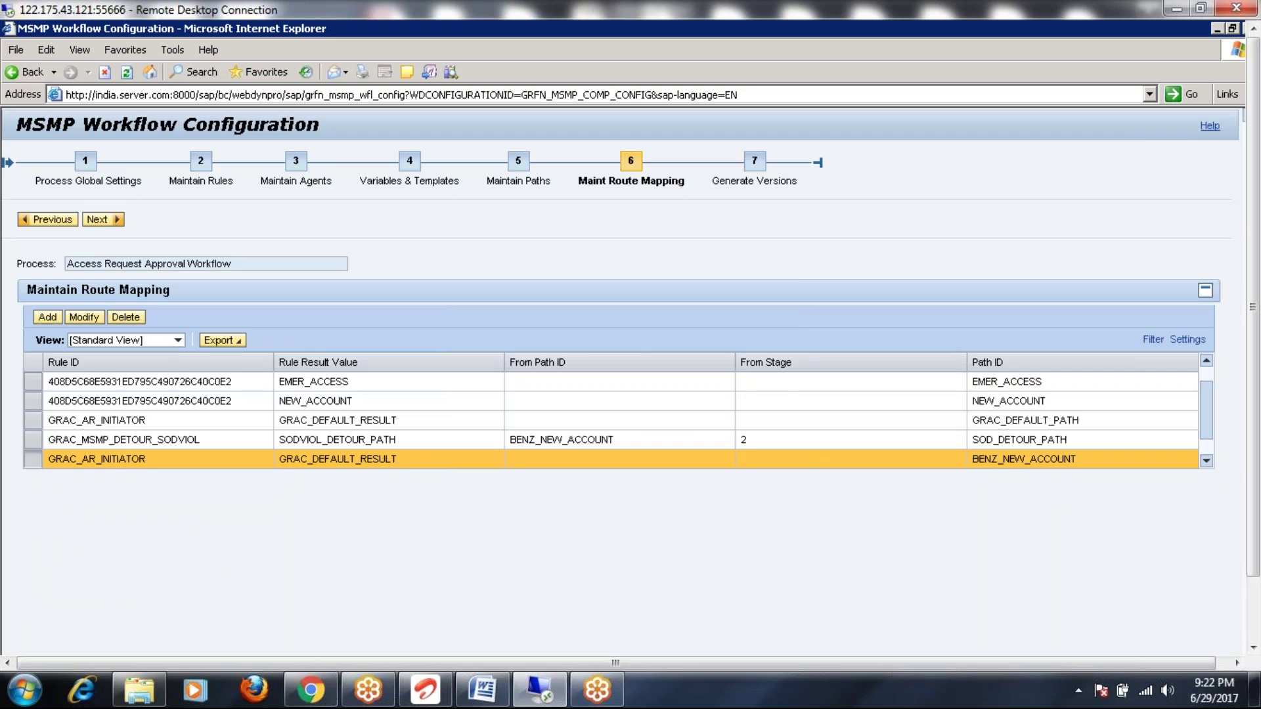
{"action": "left_click", "coordinate": [1207, 459]}
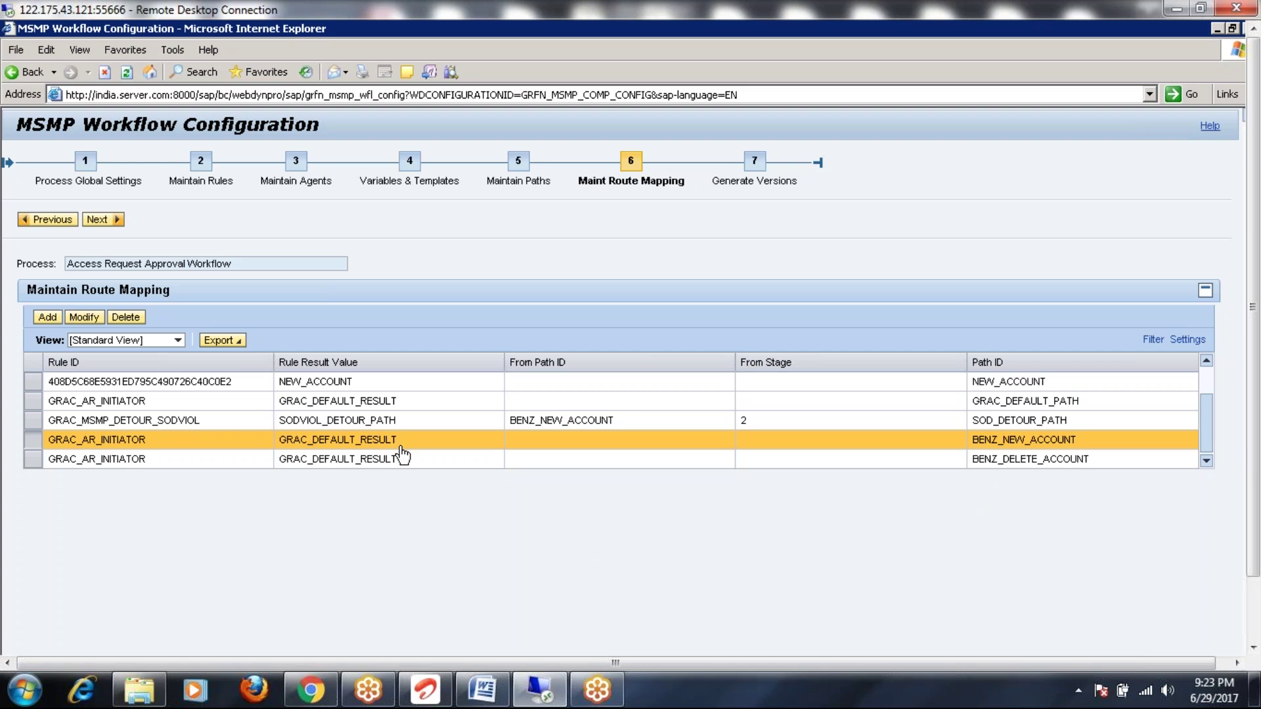
Step: Switch to the ARM document in Word and examine the Default Initiator rule and Custom Initiator Rule tables
{"action": "left_click", "coordinate": [480, 698]}
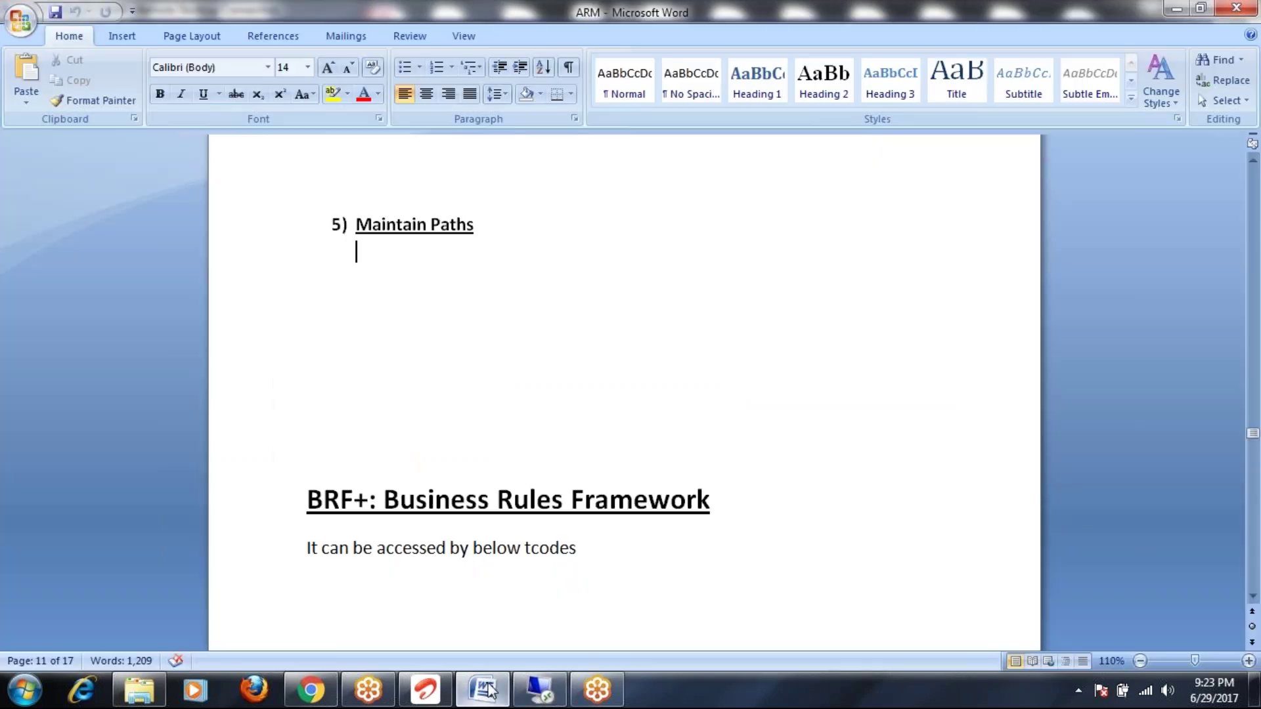
{"action": "scroll", "coordinate": [558, 587], "scroll_direction": "down", "scroll_amount": 10}
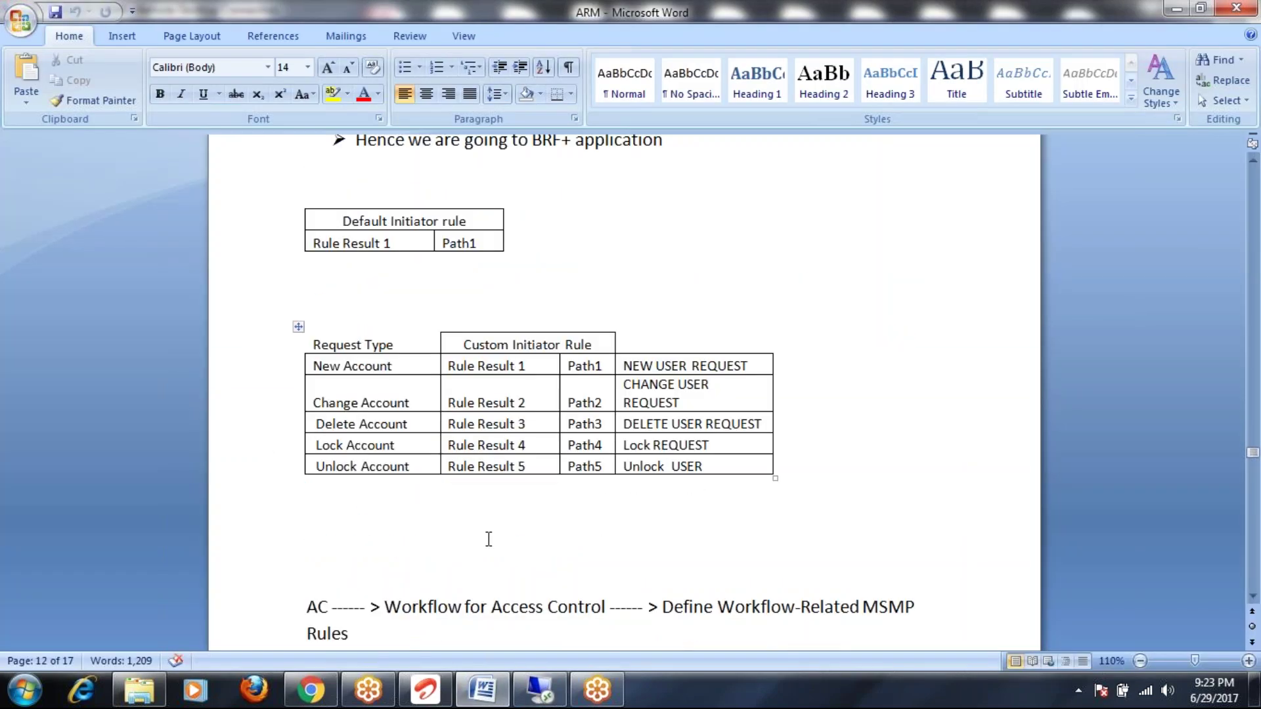
{"action": "scroll", "coordinate": [490, 538], "scroll_direction": "up", "scroll_amount": 4}
{"action": "left_click_drag", "start_coordinate": [342, 371], "coordinate": [479, 369]}
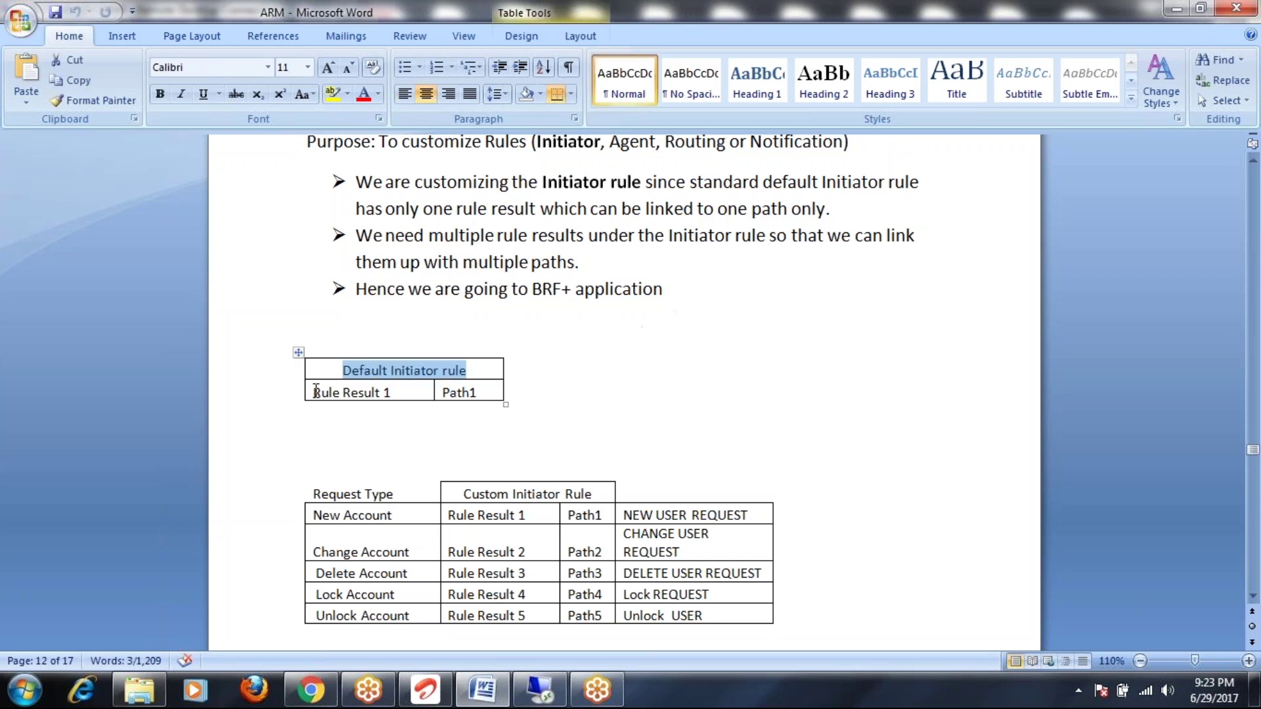
{"action": "left_click_drag", "start_coordinate": [314, 392], "coordinate": [467, 394]}
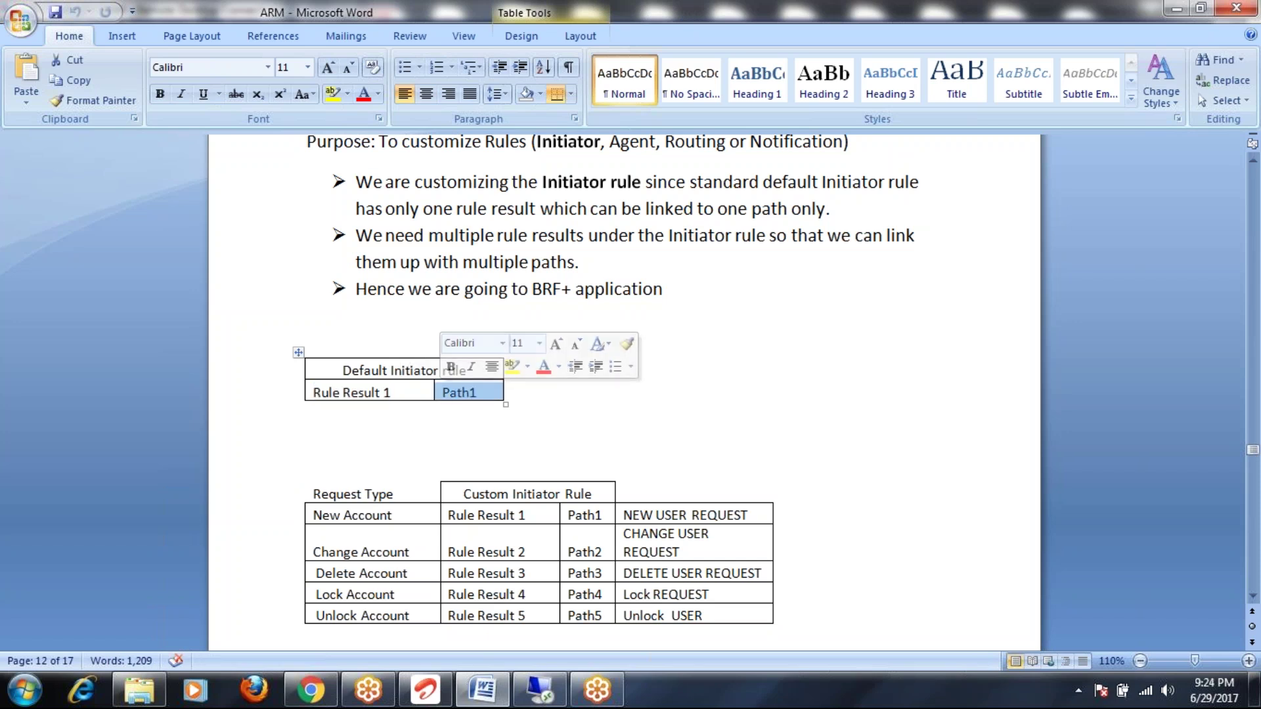
{"action": "left_click", "coordinate": [399, 427]}
{"action": "scroll", "coordinate": [400, 427], "scroll_direction": "down", "scroll_amount": 2}
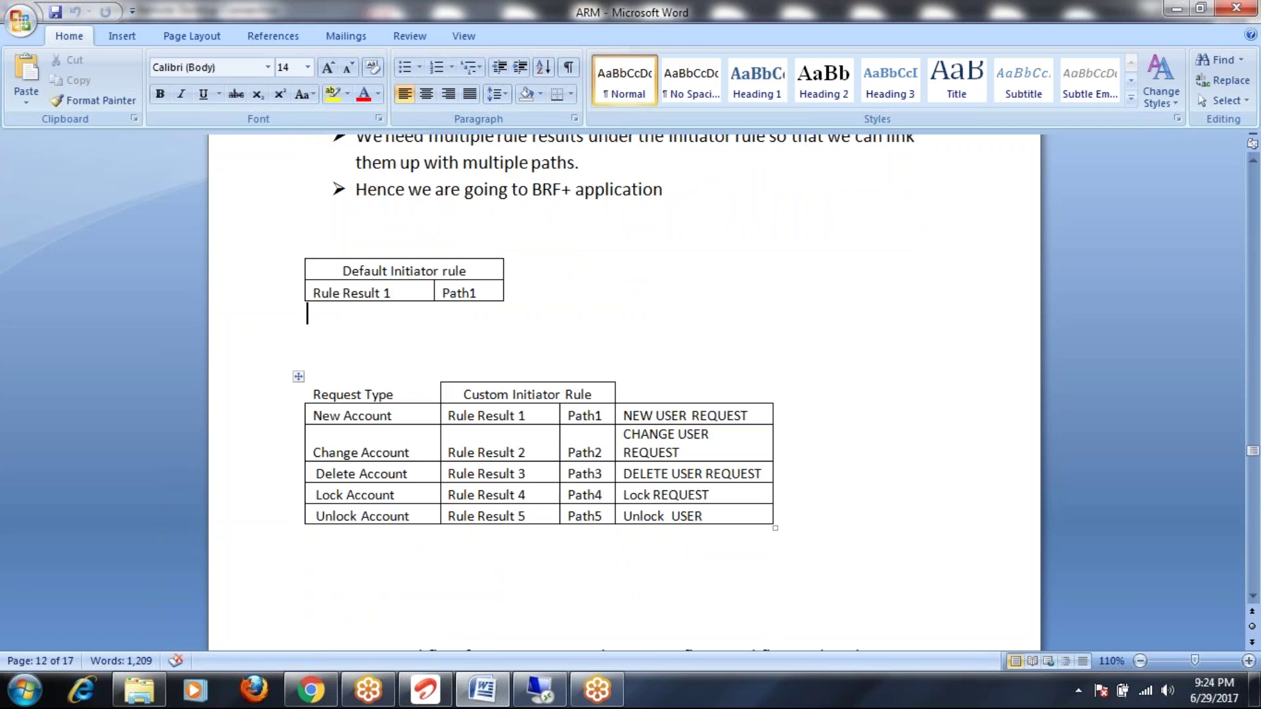
{"action": "left_click_drag", "start_coordinate": [464, 393], "coordinate": [596, 397]}
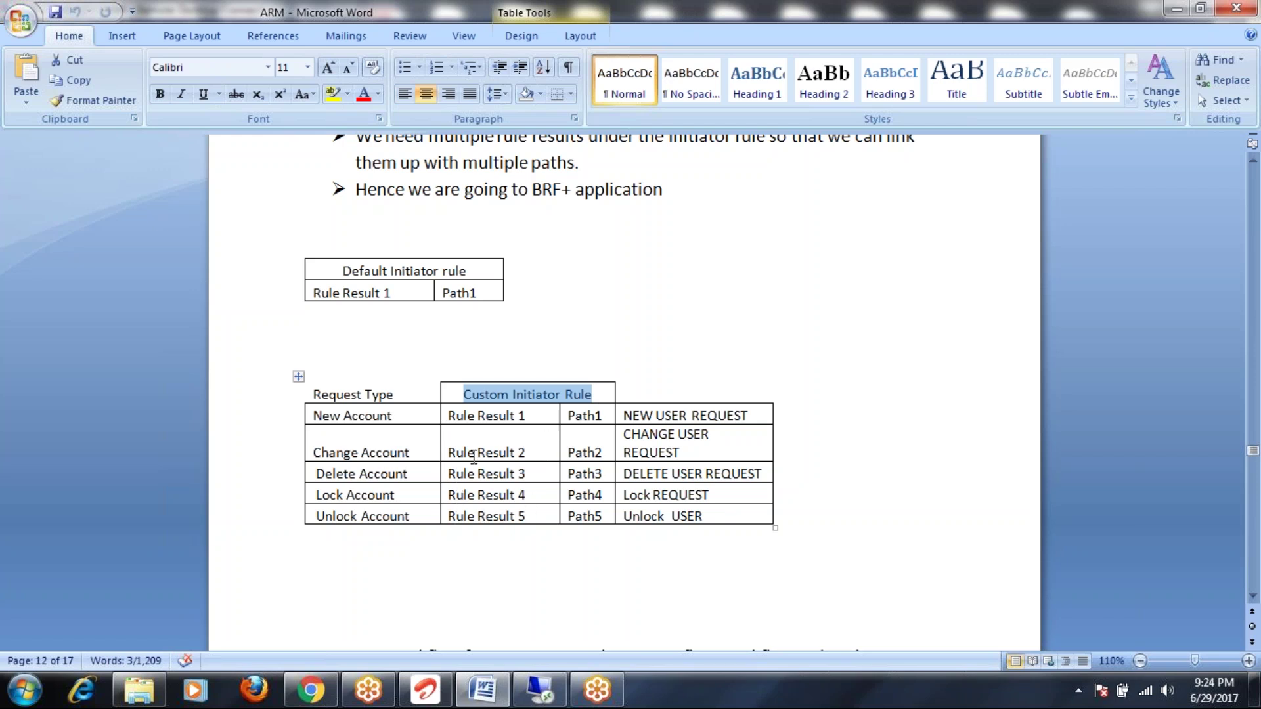
Step: Compare the request types, rule results and paths in the Custom Initiator Rule table with the Default Initiator rule table
{"action": "left_click_drag", "start_coordinate": [316, 392], "coordinate": [394, 394]}
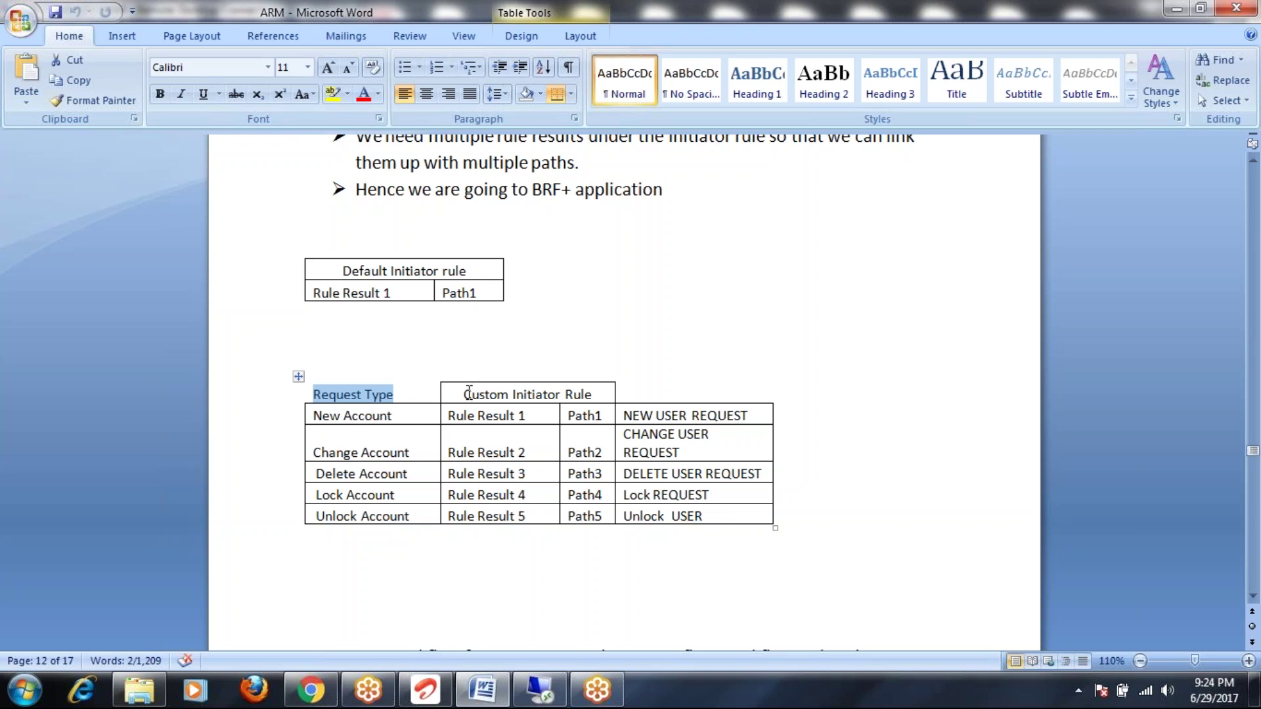
{"action": "left_click_drag", "start_coordinate": [459, 394], "coordinate": [726, 515]}
{"action": "left_click_drag", "start_coordinate": [312, 395], "coordinate": [736, 518]}
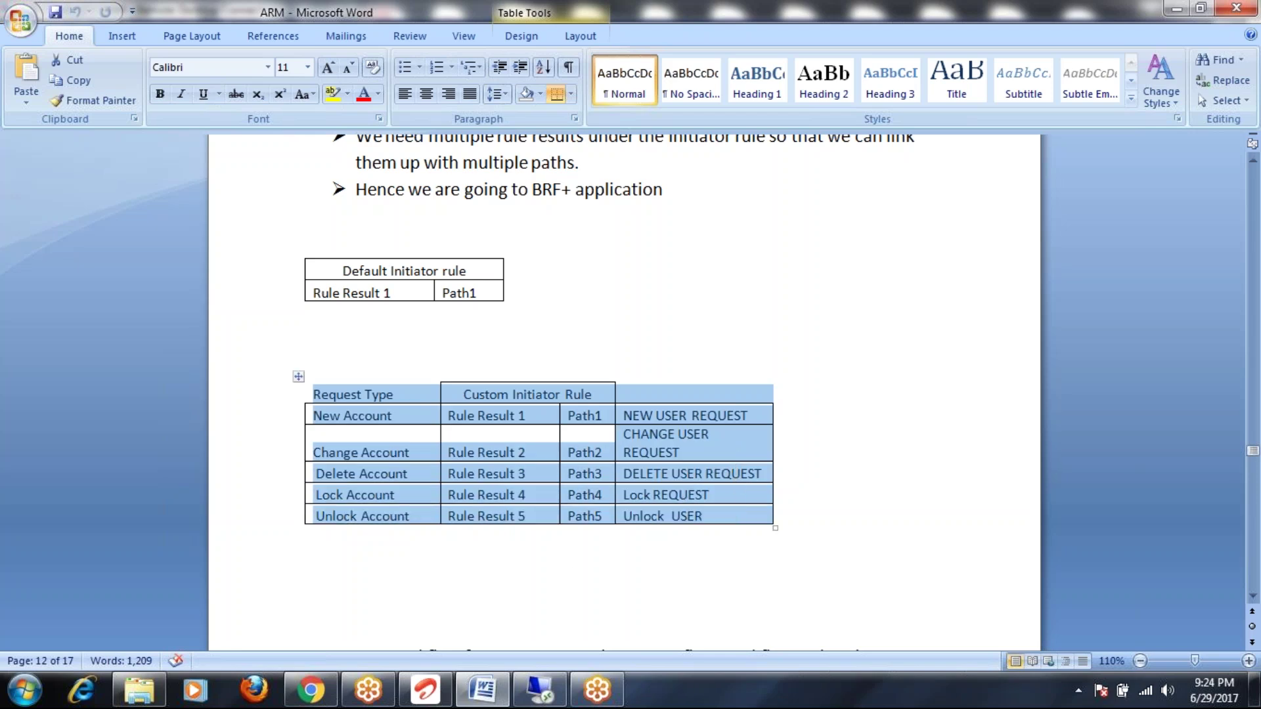
{"action": "left_click_drag", "start_coordinate": [343, 270], "coordinate": [473, 272]}
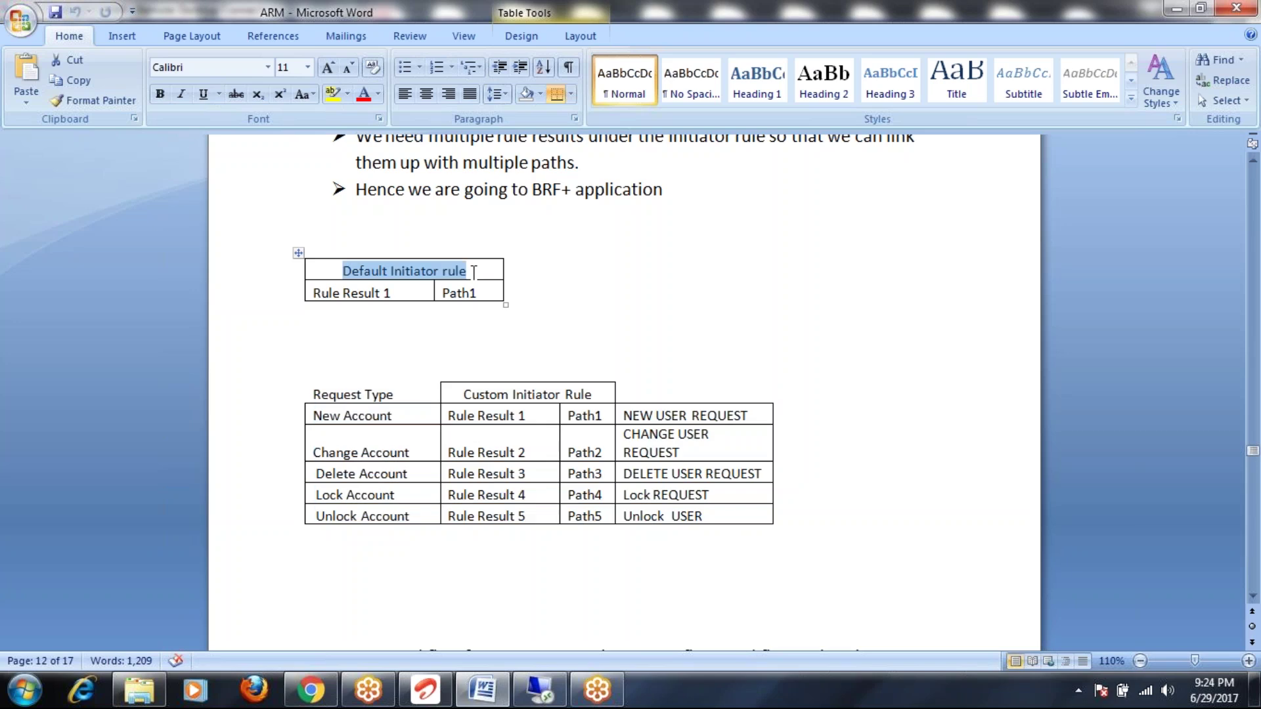
{"action": "left_click_drag", "start_coordinate": [395, 293], "coordinate": [311, 293]}
{"action": "left_click_drag", "start_coordinate": [443, 293], "coordinate": [480, 293]}
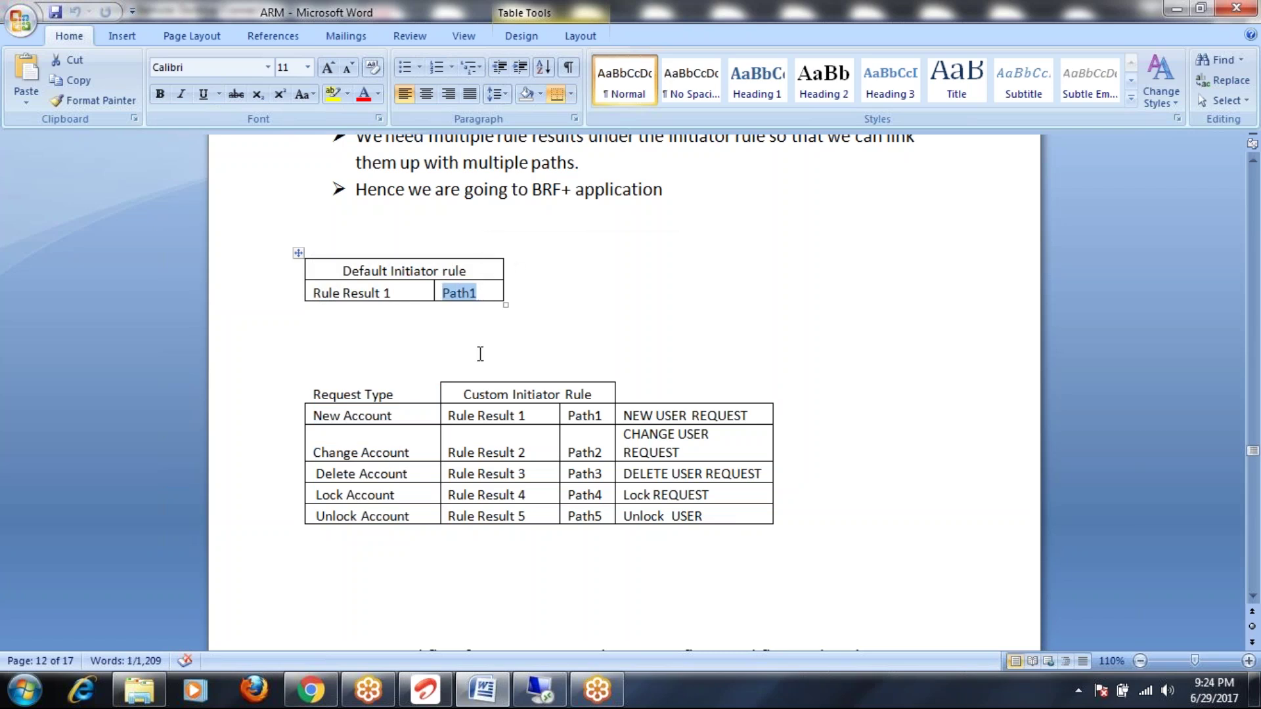
{"action": "left_click_drag", "start_coordinate": [315, 394], "coordinate": [747, 514]}
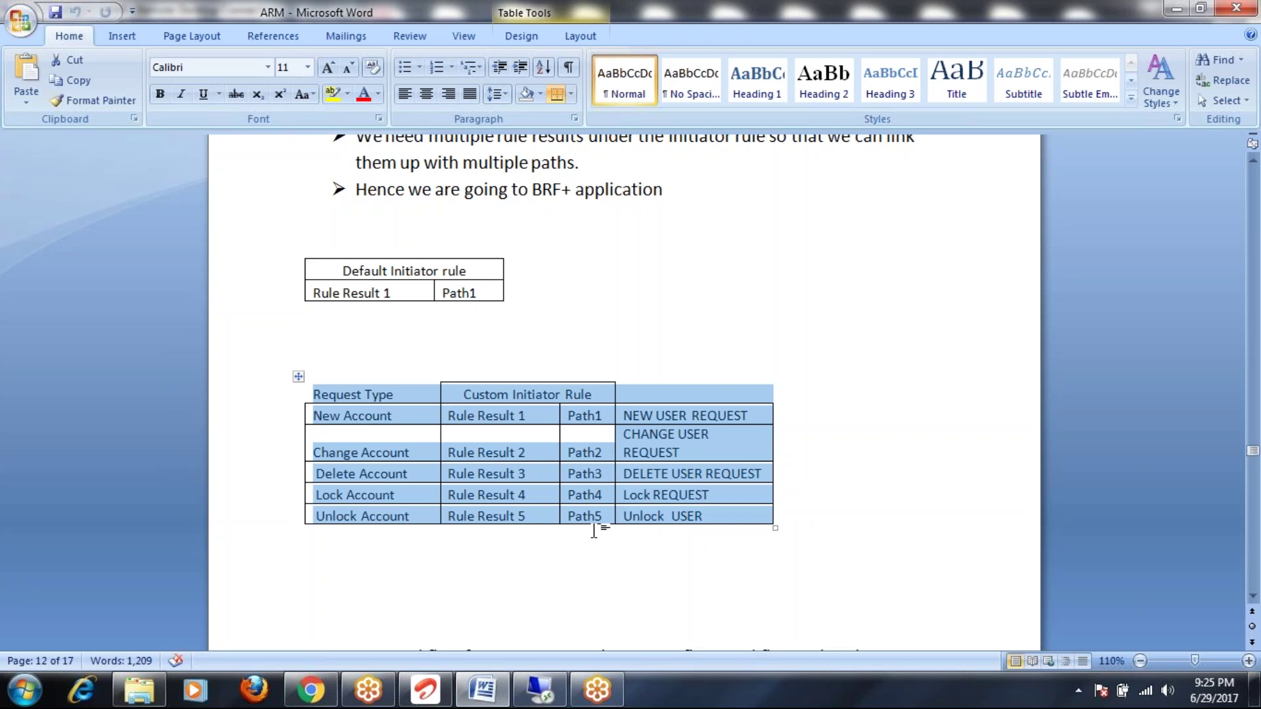
Step: Find and read the bullet points on why the Initiator rule is customized in the BRF+ application
{"action": "scroll", "coordinate": [726, 524], "scroll_direction": "up", "scroll_amount": 3}
{"action": "scroll", "coordinate": [793, 497], "scroll_direction": "up", "scroll_amount": 10}
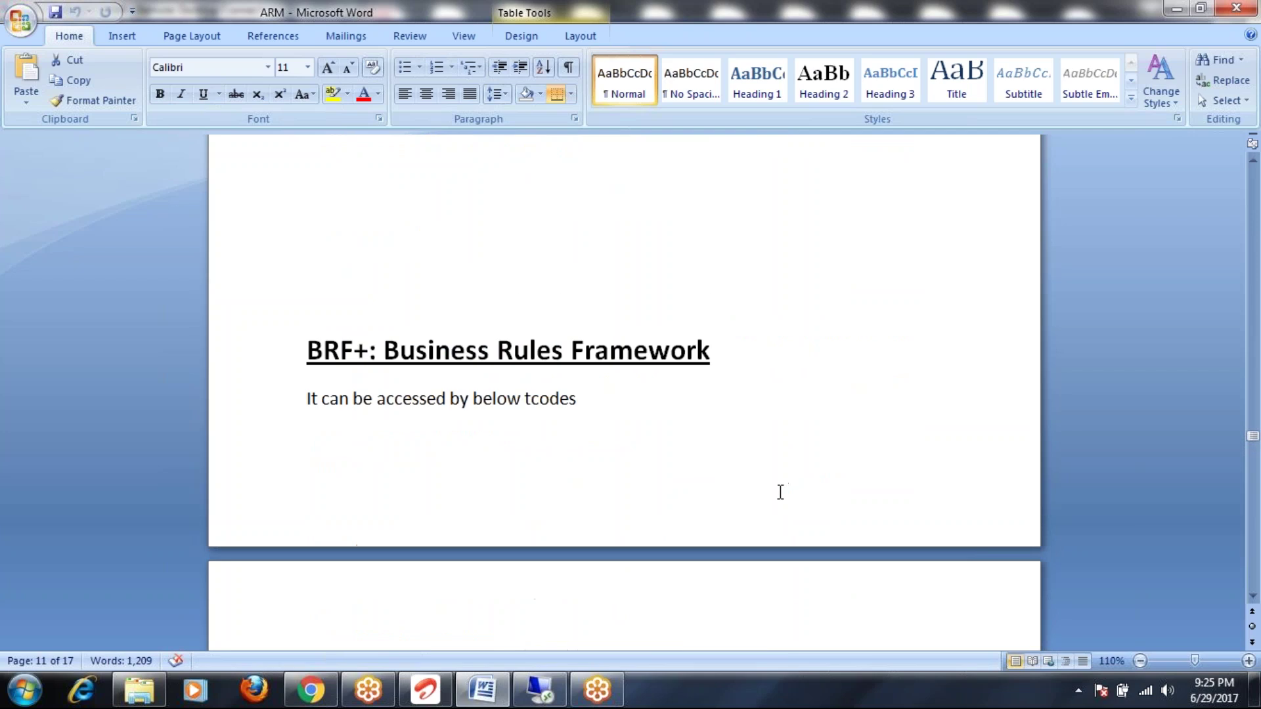
{"action": "scroll", "coordinate": [781, 492], "scroll_direction": "up", "scroll_amount": 6}
{"action": "scroll", "coordinate": [780, 492], "scroll_direction": "down", "scroll_amount": 16}
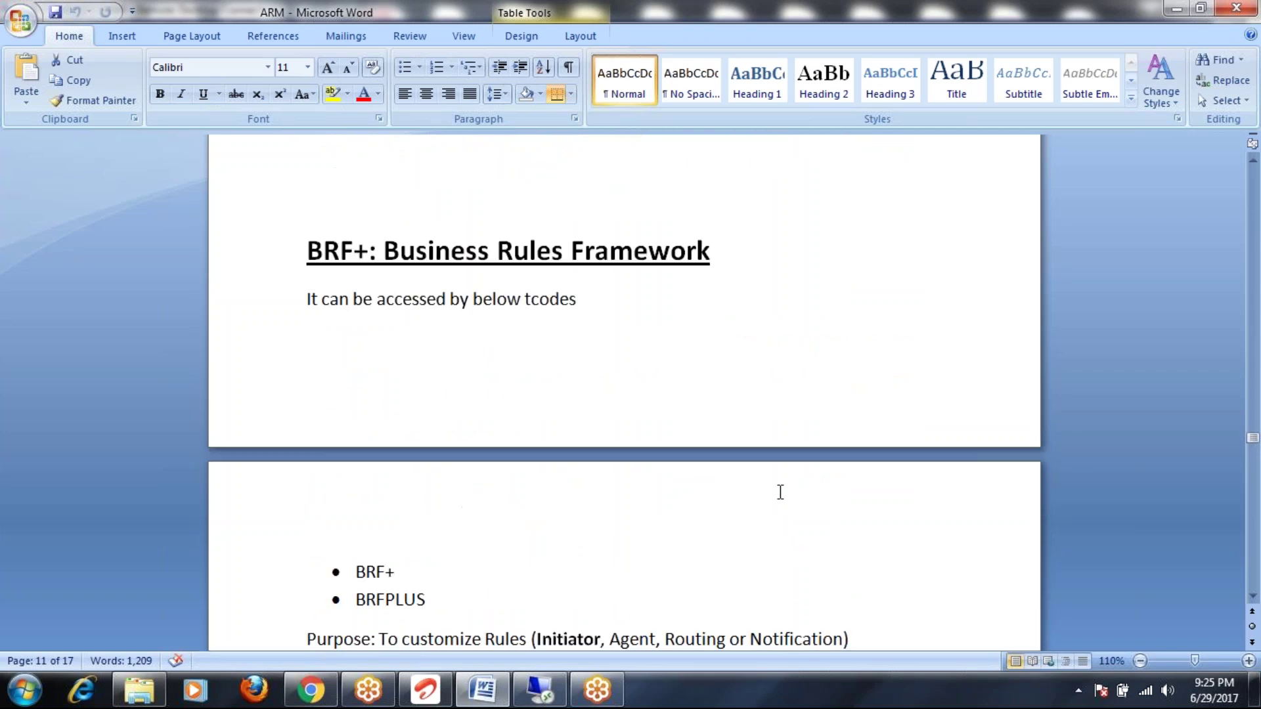
{"action": "scroll", "coordinate": [781, 492], "scroll_direction": "down", "scroll_amount": 20}
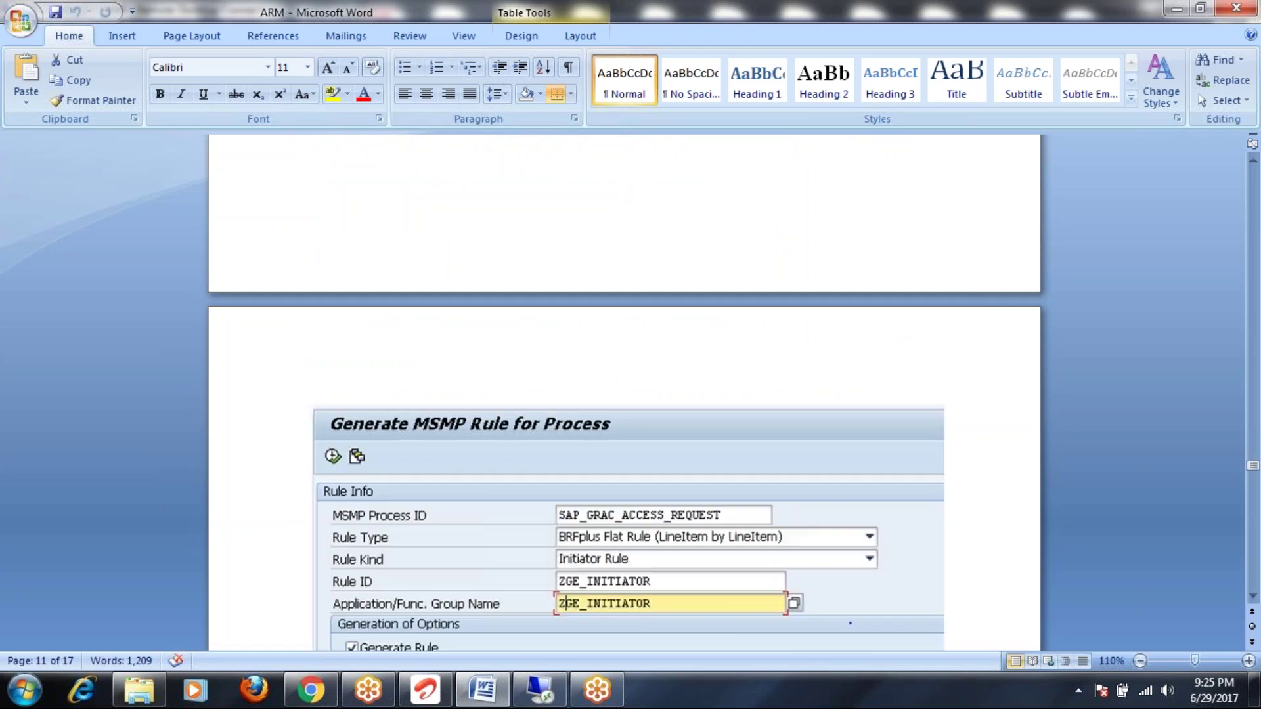
{"action": "scroll", "coordinate": [780, 492], "scroll_direction": "up", "scroll_amount": 18}
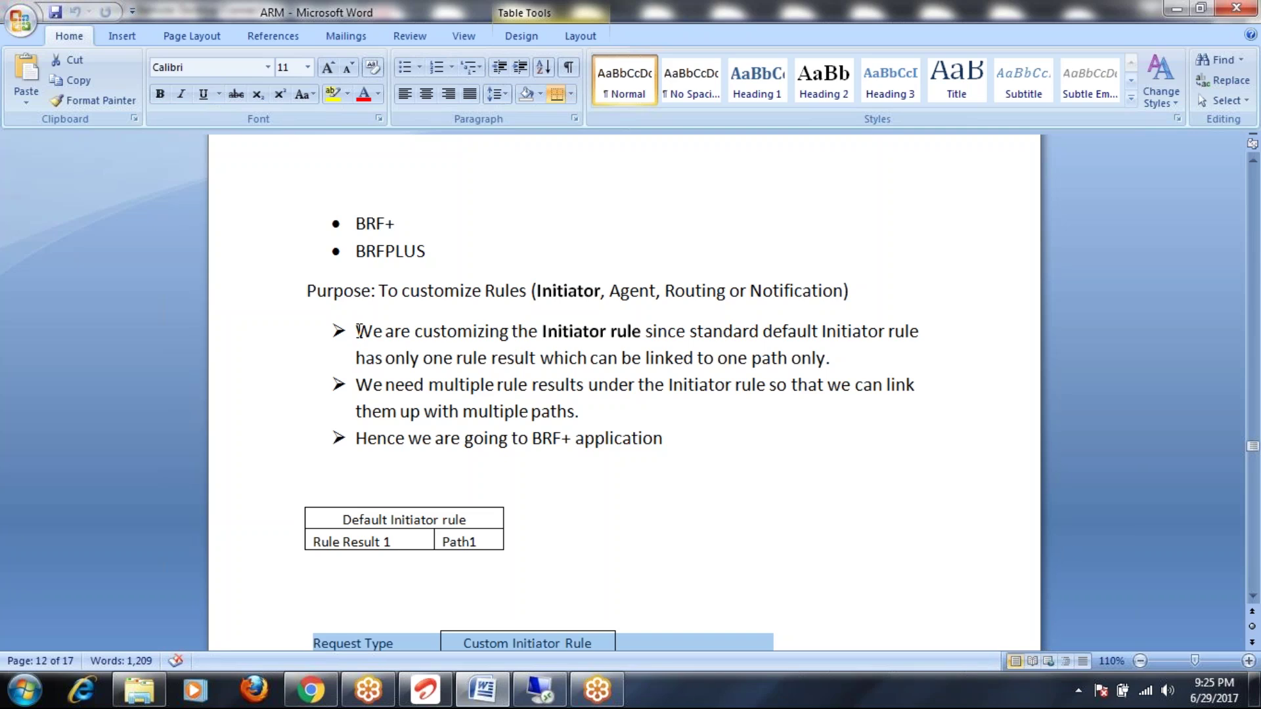
{"action": "left_click_drag", "start_coordinate": [359, 331], "coordinate": [912, 326]}
{"action": "left_click_drag", "start_coordinate": [354, 359], "coordinate": [541, 364]}
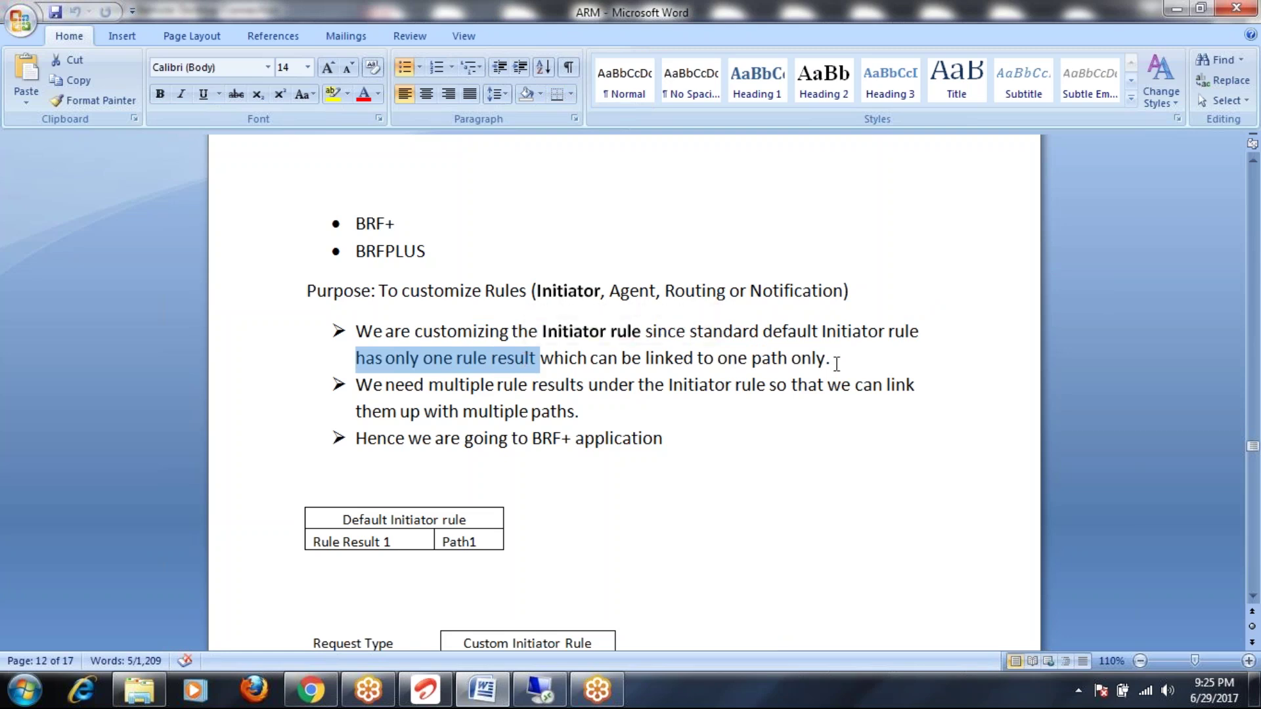
{"action": "left_click_drag", "start_coordinate": [358, 385], "coordinate": [586, 386]}
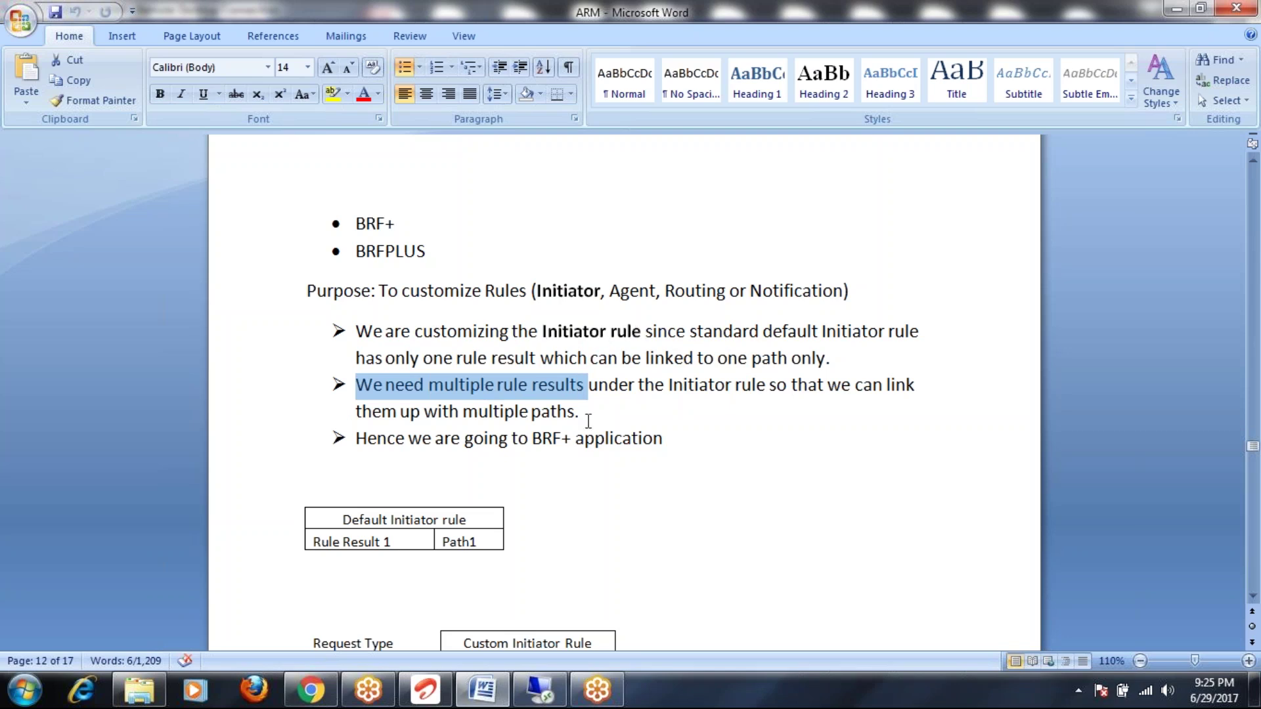
{"action": "left_click_drag", "start_coordinate": [532, 438], "coordinate": [613, 440]}
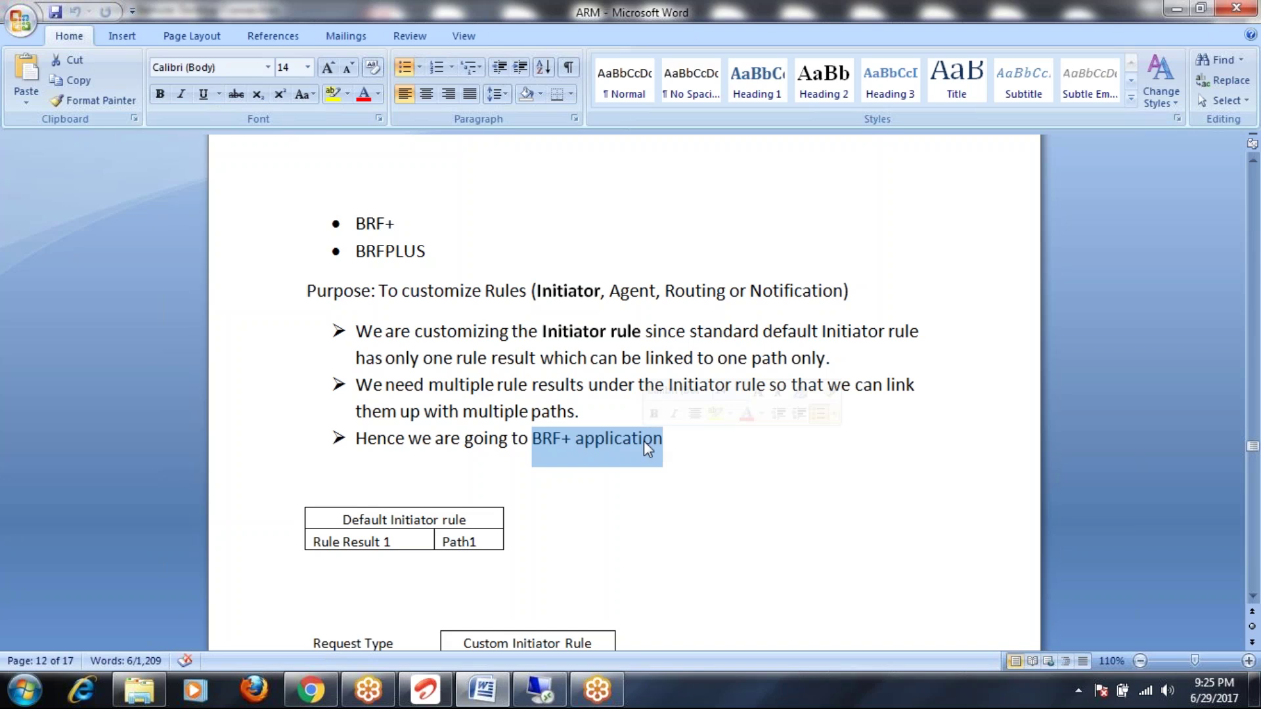
Step: Insert a page break before the "BRF+: Business Rules Framework" heading so the section starts on a new page
{"action": "scroll", "coordinate": [525, 488], "scroll_direction": "up", "scroll_amount": 6}
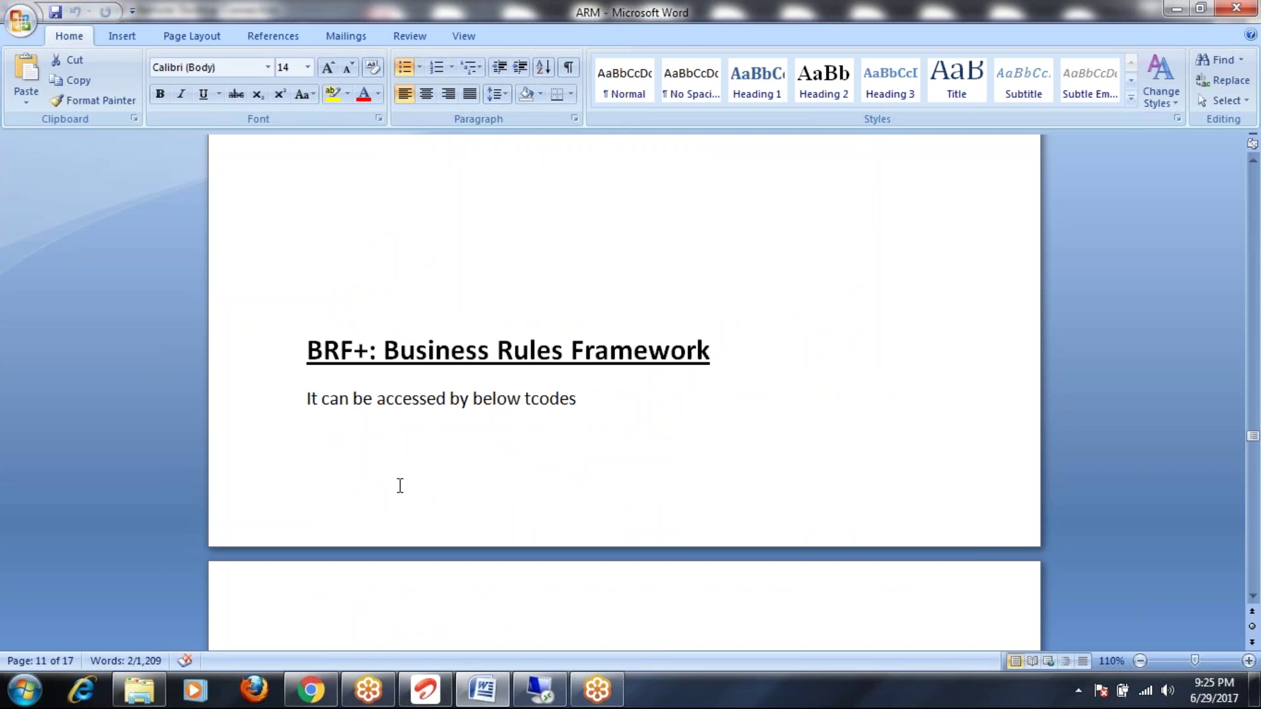
{"action": "scroll", "coordinate": [400, 485], "scroll_direction": "up", "scroll_amount": 5}
{"action": "scroll", "coordinate": [400, 484], "scroll_direction": "down", "scroll_amount": 5}
{"action": "left_click", "coordinate": [306, 355]}
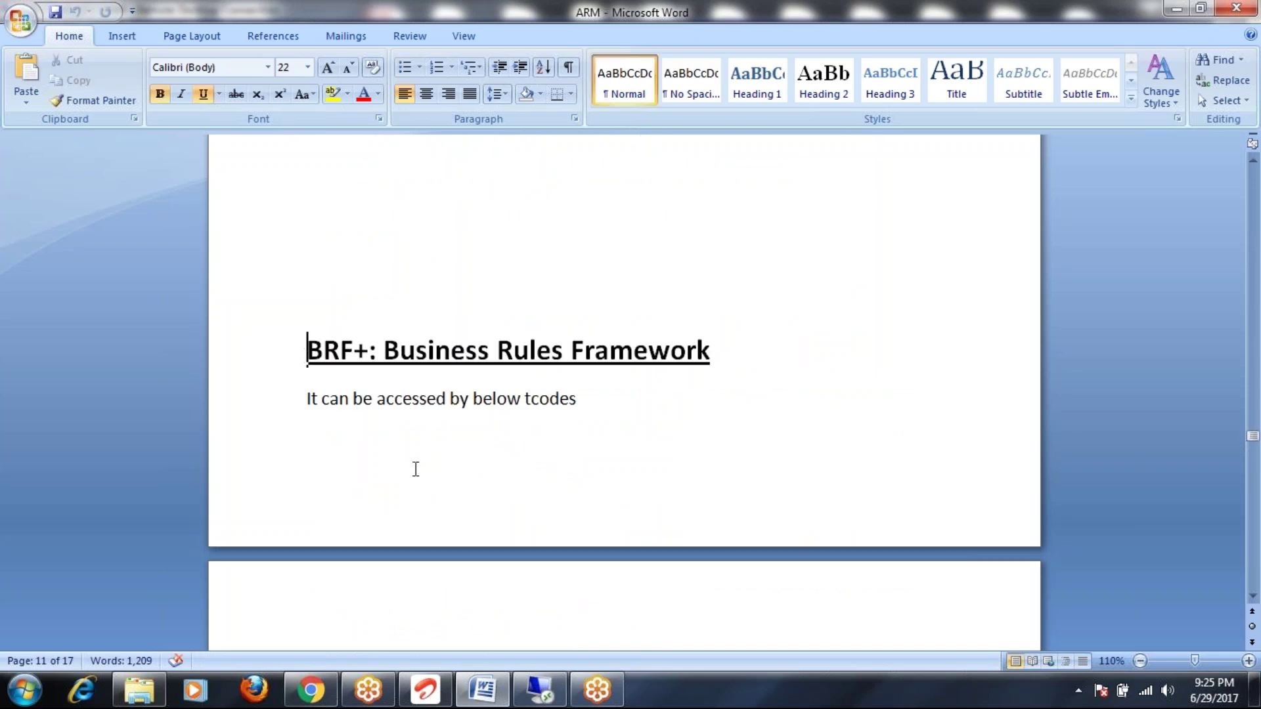
{"action": "key", "text": "ctrl+Return"}
{"action": "scroll", "coordinate": [441, 454], "scroll_direction": "down", "scroll_amount": 6}
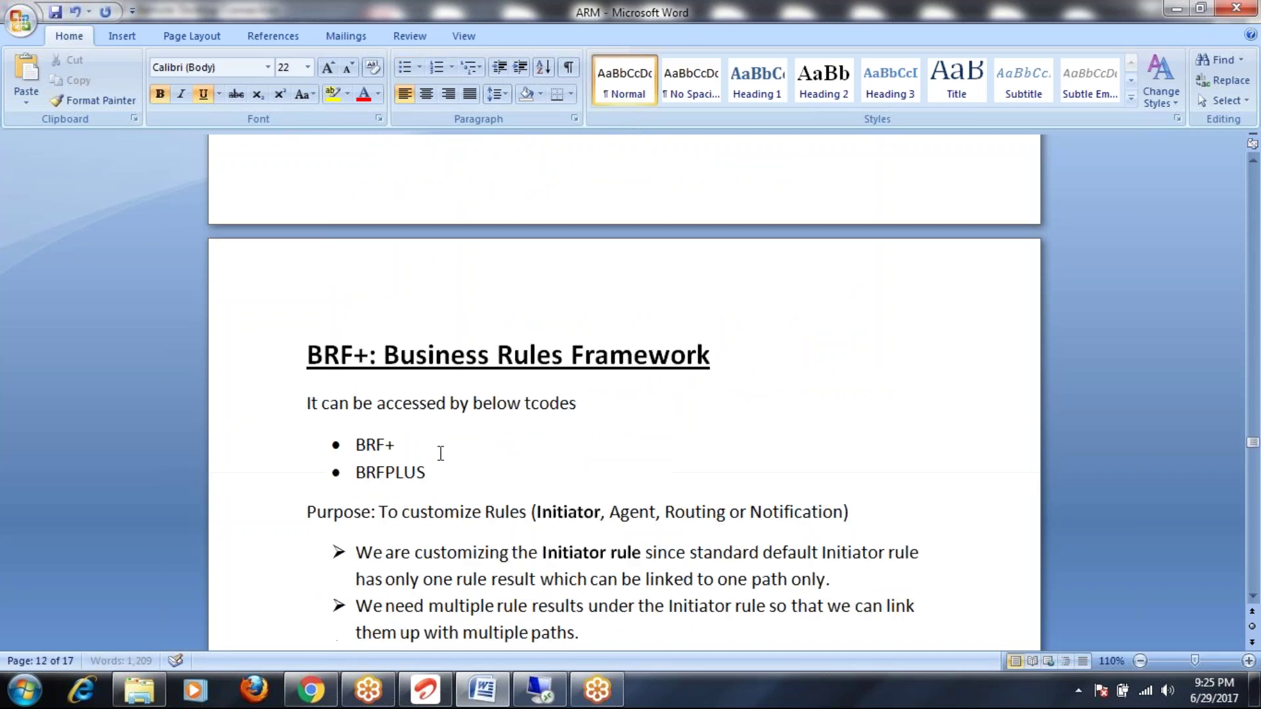
Step: Review the stated purpose of BRF+, the Initiator rule bullet and the Default Initiator rule table
{"action": "scroll", "coordinate": [440, 453], "scroll_direction": "up", "scroll_amount": 1}
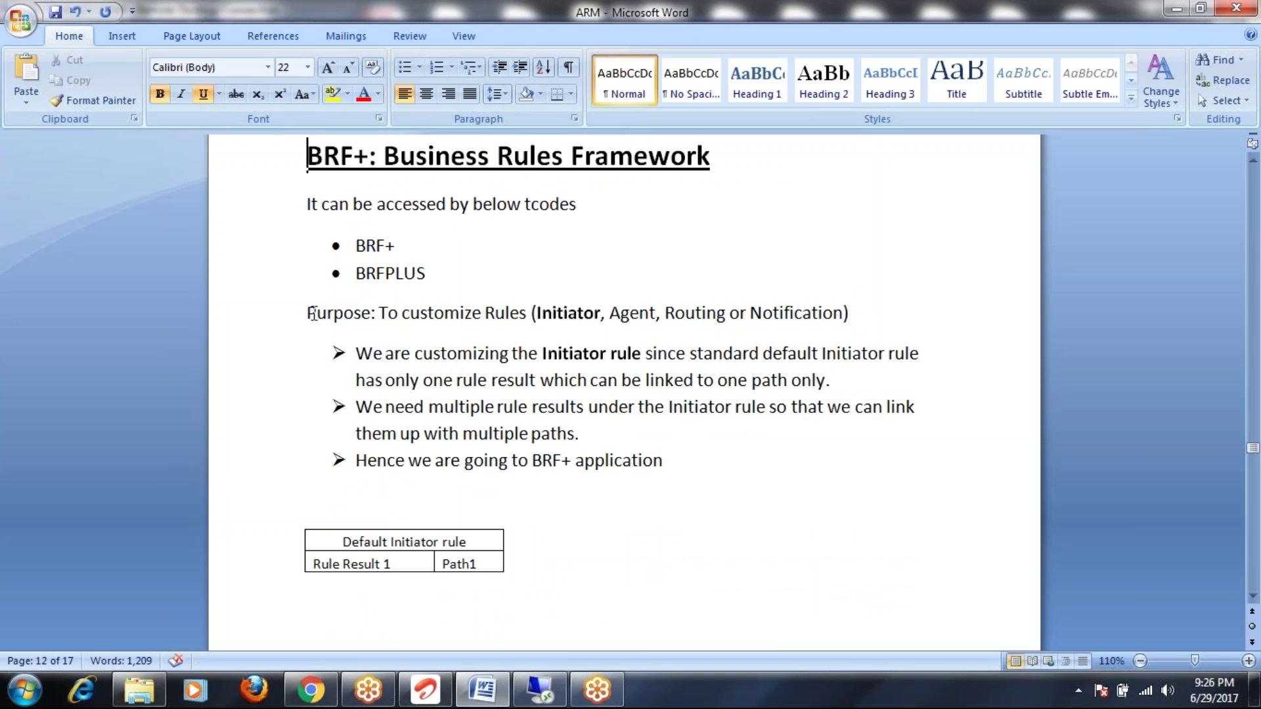
{"action": "left_click_drag", "start_coordinate": [307, 314], "coordinate": [511, 315]}
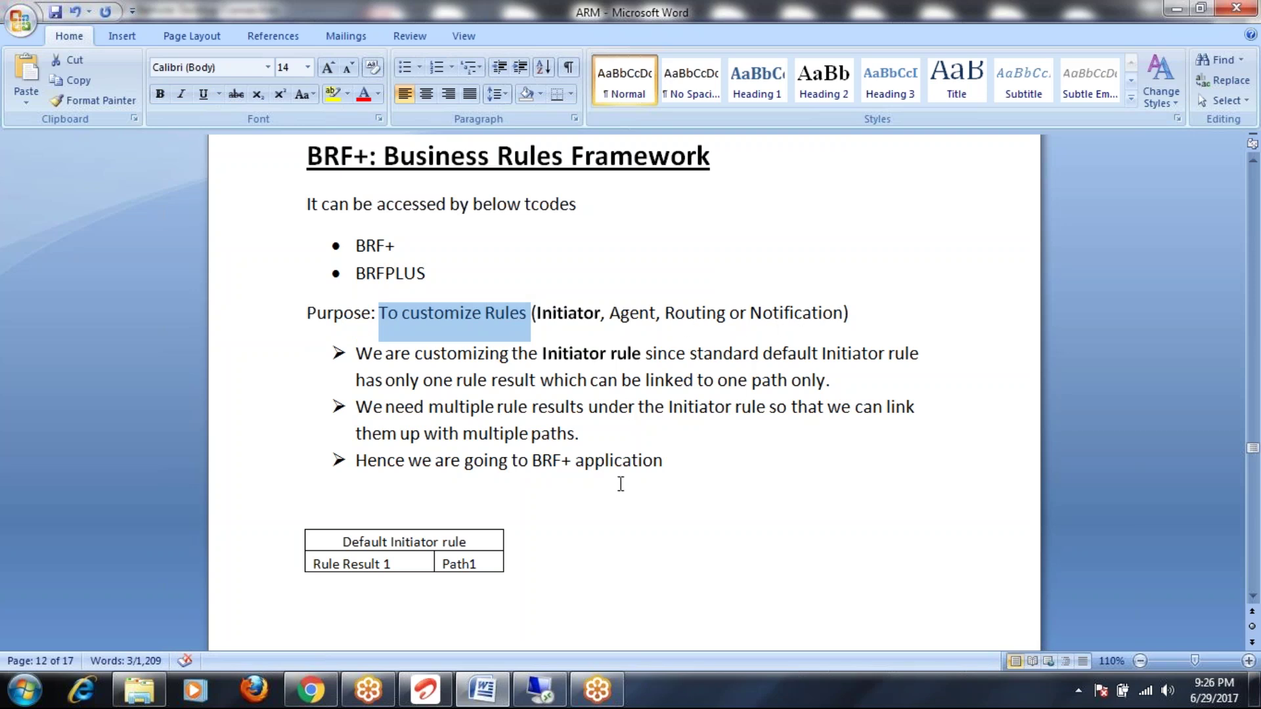
{"action": "left_click_drag", "start_coordinate": [544, 353], "coordinate": [644, 355]}
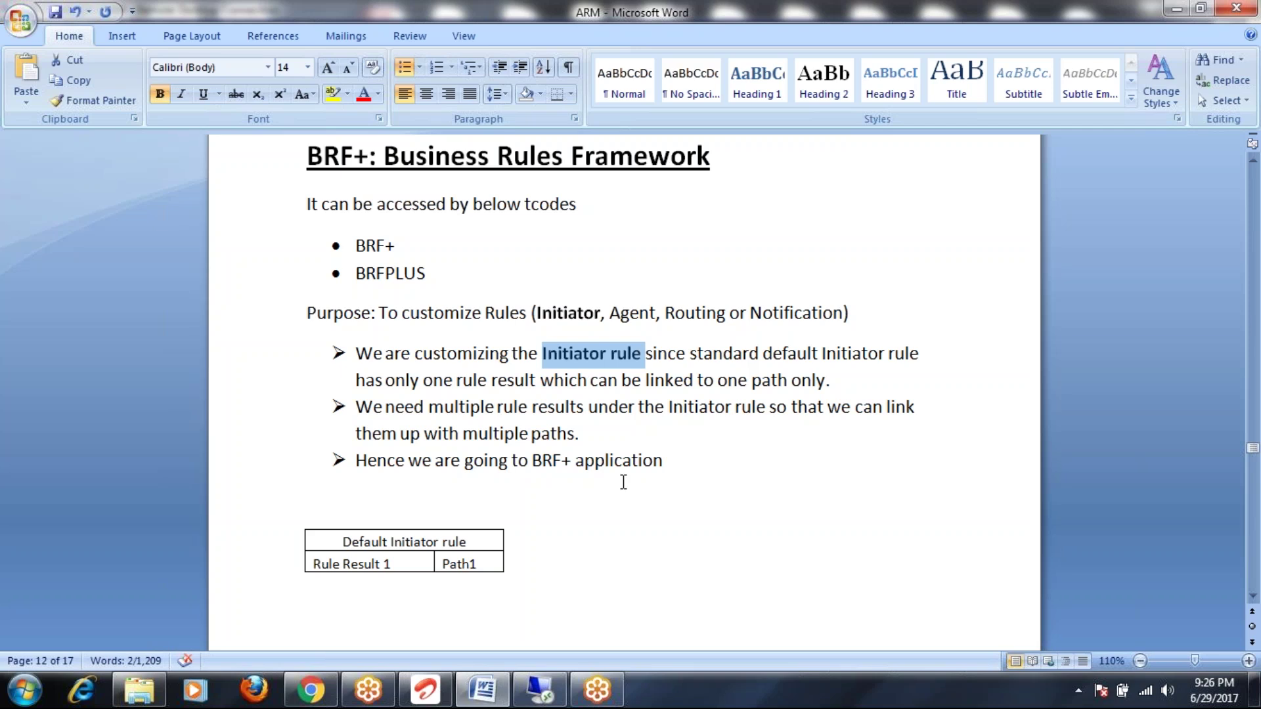
{"action": "left_click_drag", "start_coordinate": [341, 542], "coordinate": [463, 543]}
{"action": "left_click_drag", "start_coordinate": [313, 563], "coordinate": [408, 568]}
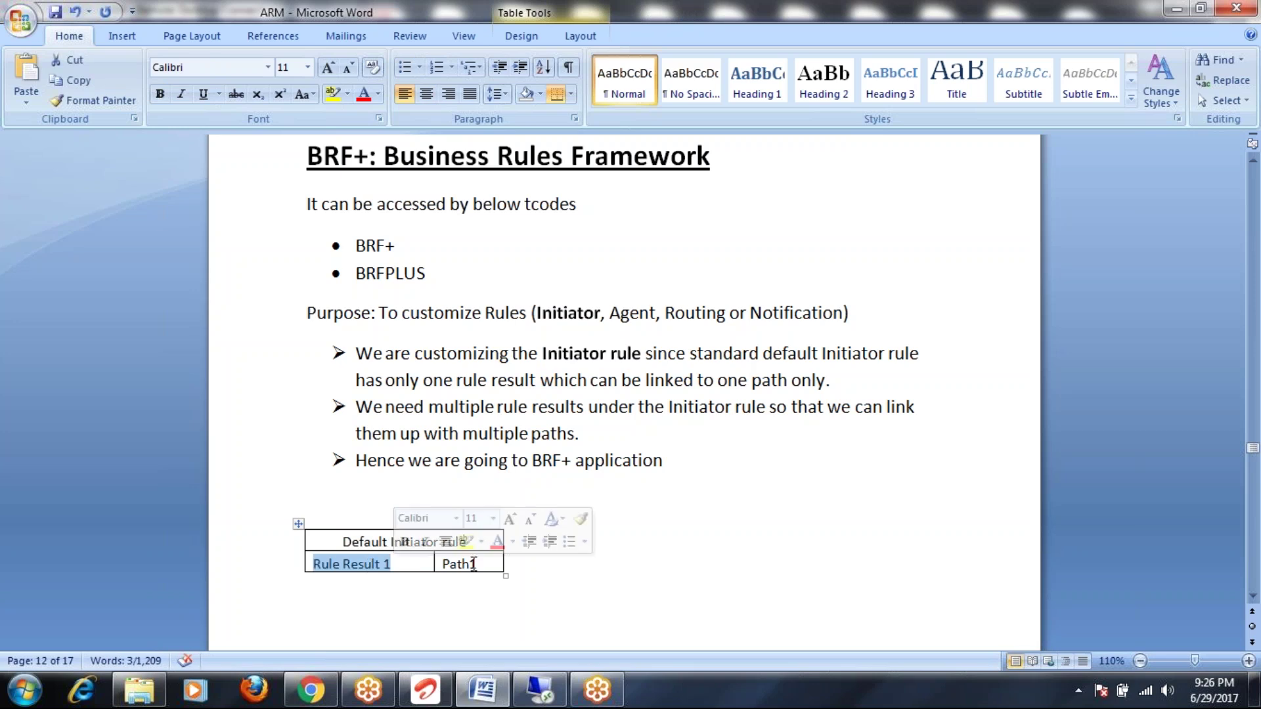
Step: Examine the rule result column and the request type rows of the Custom Initiator Rule table
{"action": "scroll", "coordinate": [691, 501], "scroll_direction": "down", "scroll_amount": 1}
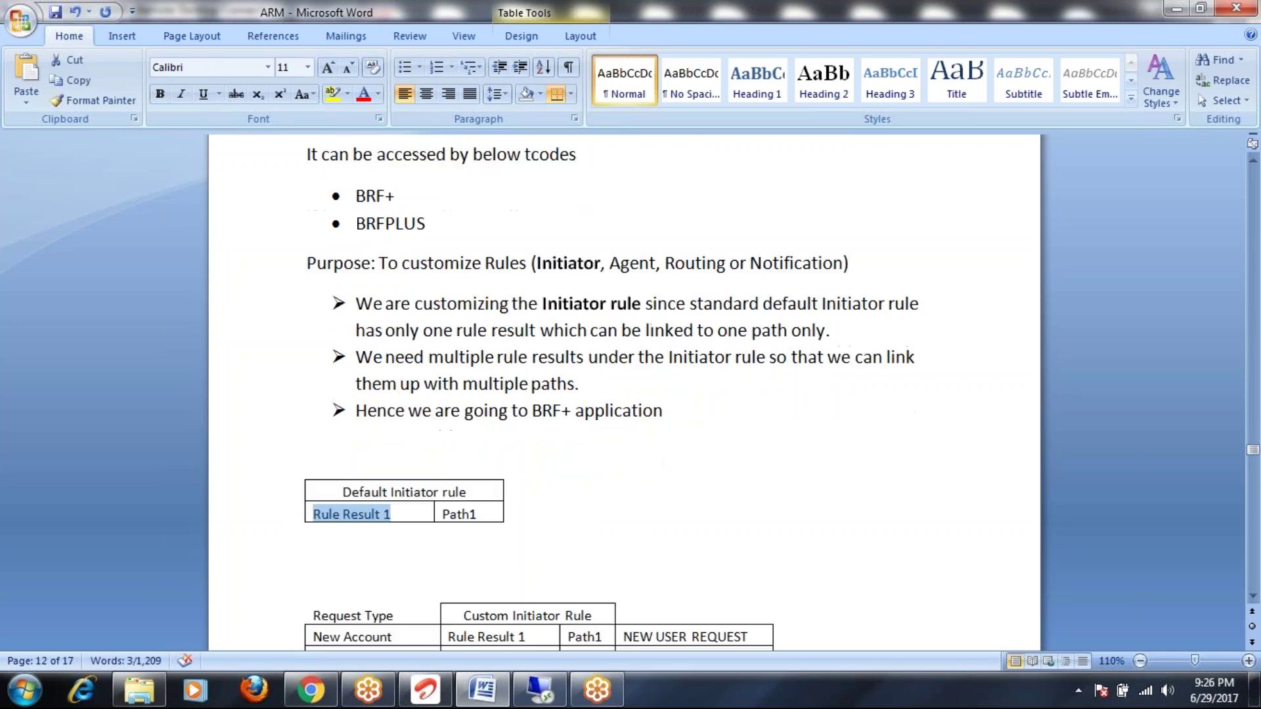
{"action": "scroll", "coordinate": [588, 512], "scroll_direction": "down", "scroll_amount": 5}
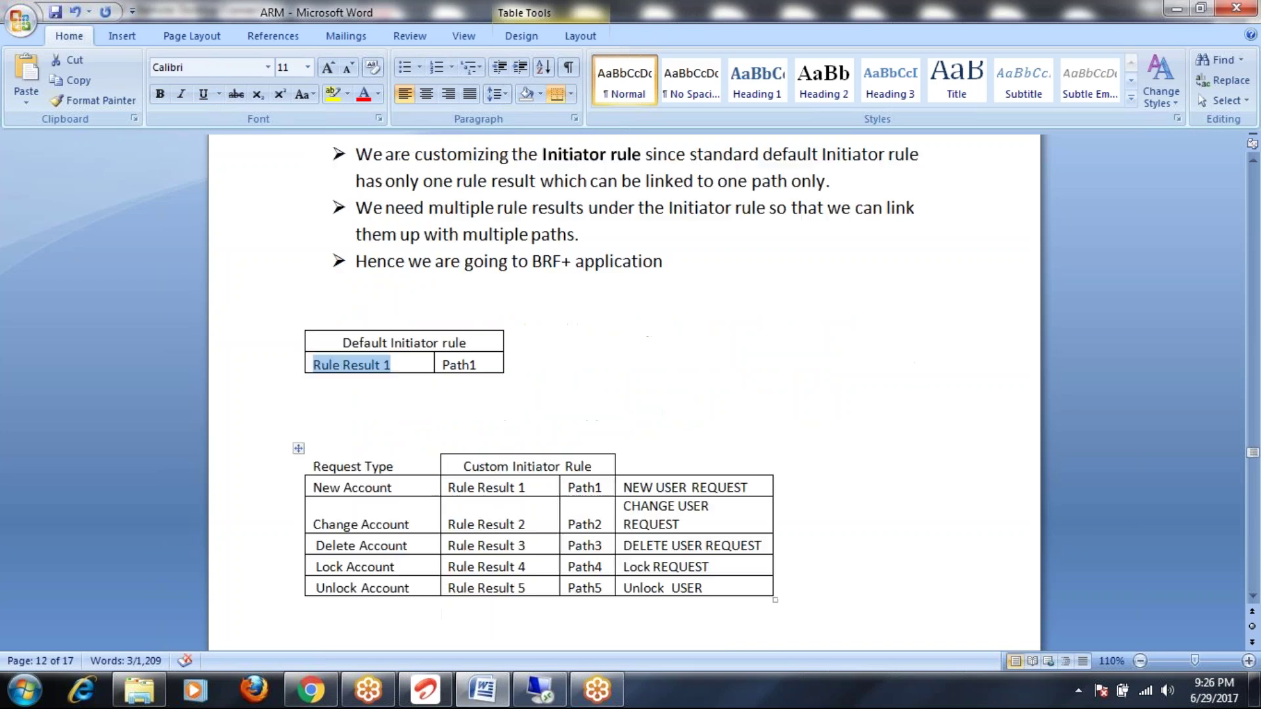
{"action": "left_click_drag", "start_coordinate": [450, 388], "coordinate": [526, 478]}
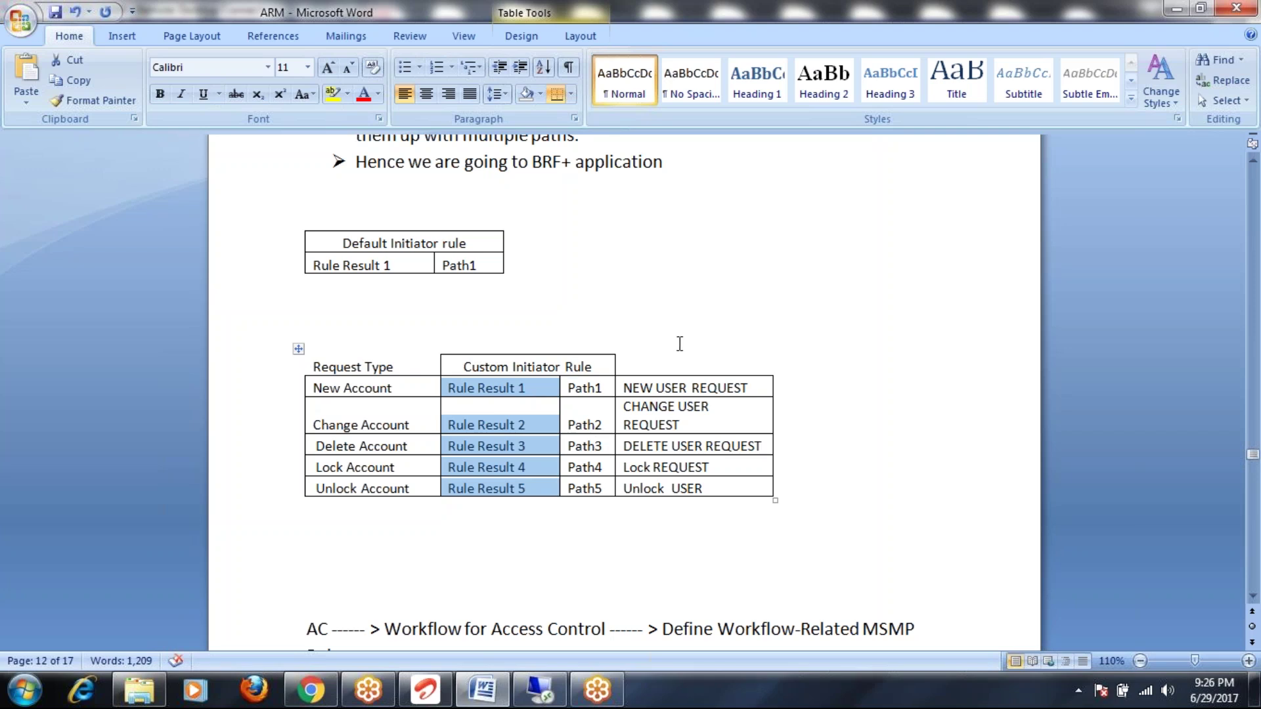
{"action": "scroll", "coordinate": [680, 344], "scroll_direction": "up", "scroll_amount": 1}
{"action": "scroll", "coordinate": [677, 345], "scroll_direction": "up", "scroll_amount": 1}
{"action": "scroll", "coordinate": [676, 344], "scroll_direction": "down", "scroll_amount": 4}
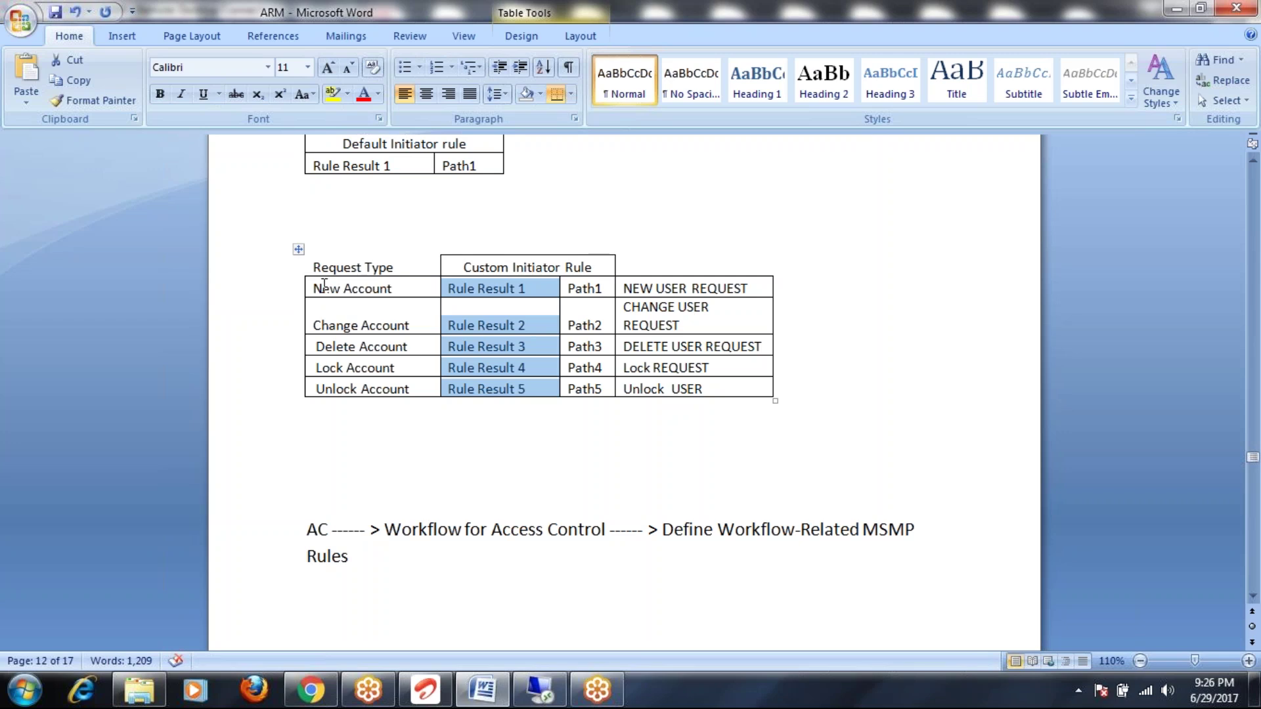
{"action": "left_click_drag", "start_coordinate": [317, 288], "coordinate": [721, 386]}
{"action": "left_click_drag", "start_coordinate": [317, 262], "coordinate": [718, 387]}
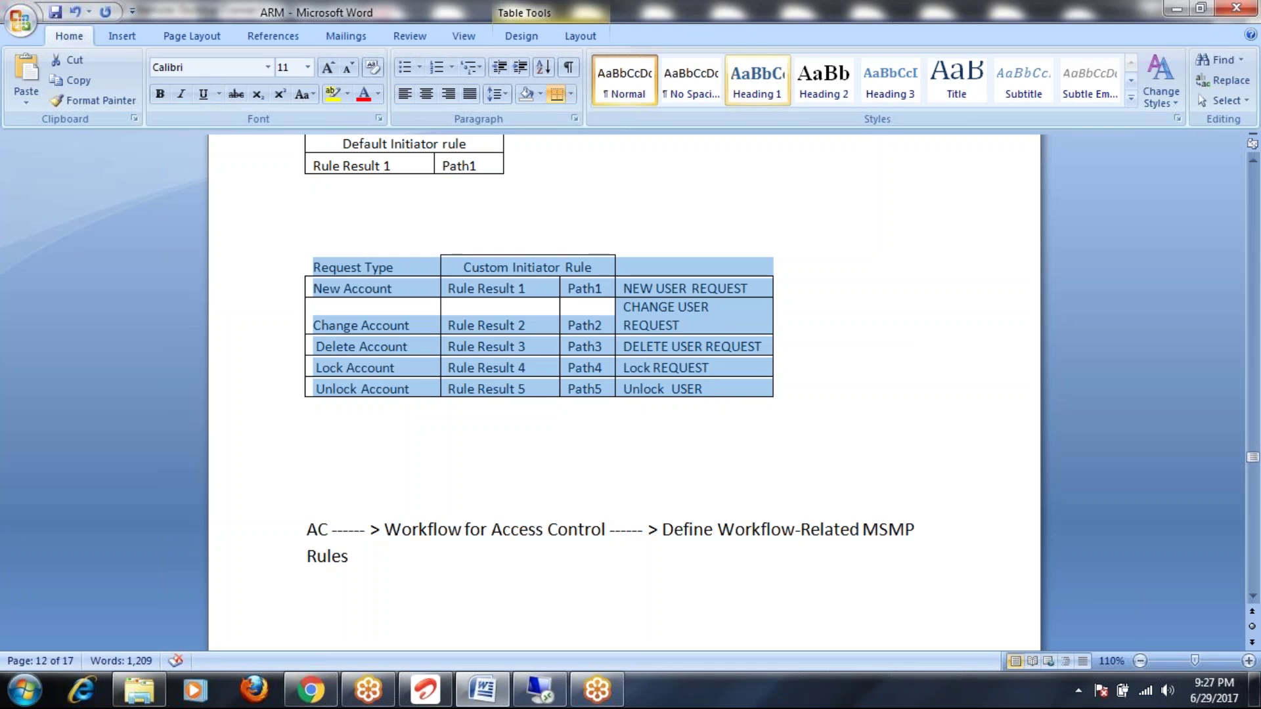
{"action": "left_click", "coordinate": [742, 26]}
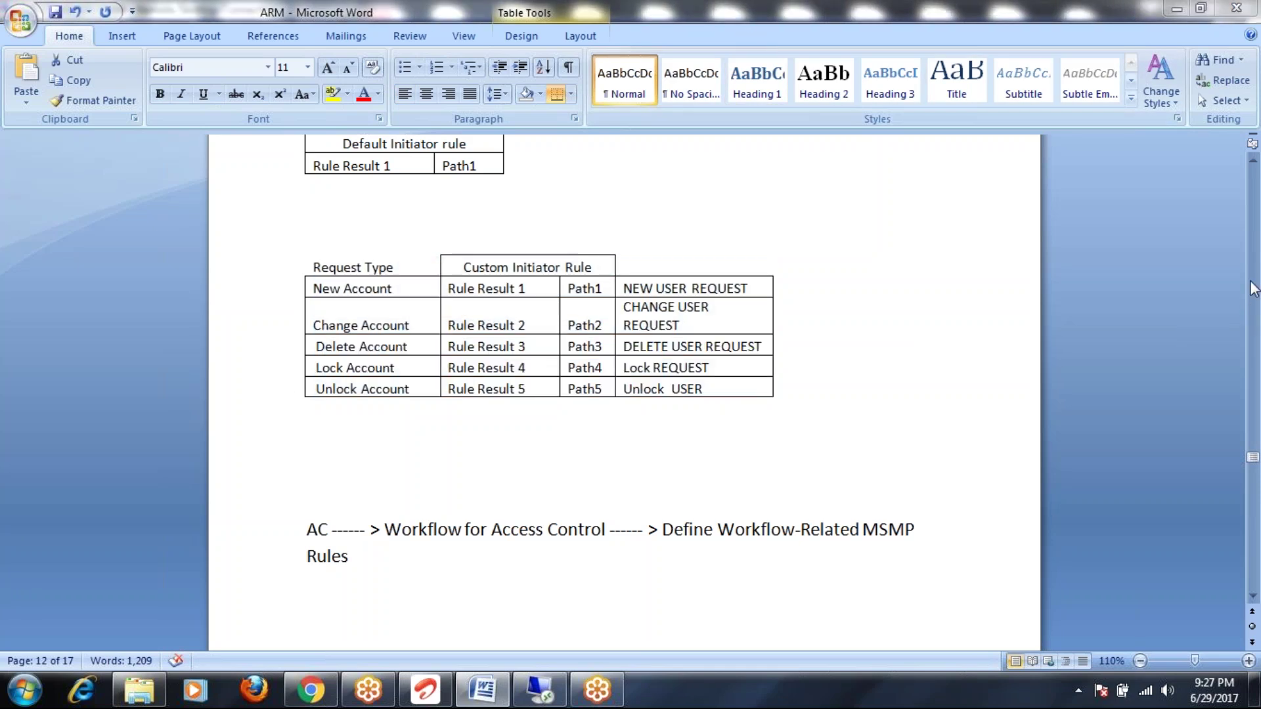
Step: Look up the transaction codes for accessing BRF+ under the Business Rules Framework heading
{"action": "scroll", "coordinate": [848, 394], "scroll_direction": "up", "scroll_amount": 8}
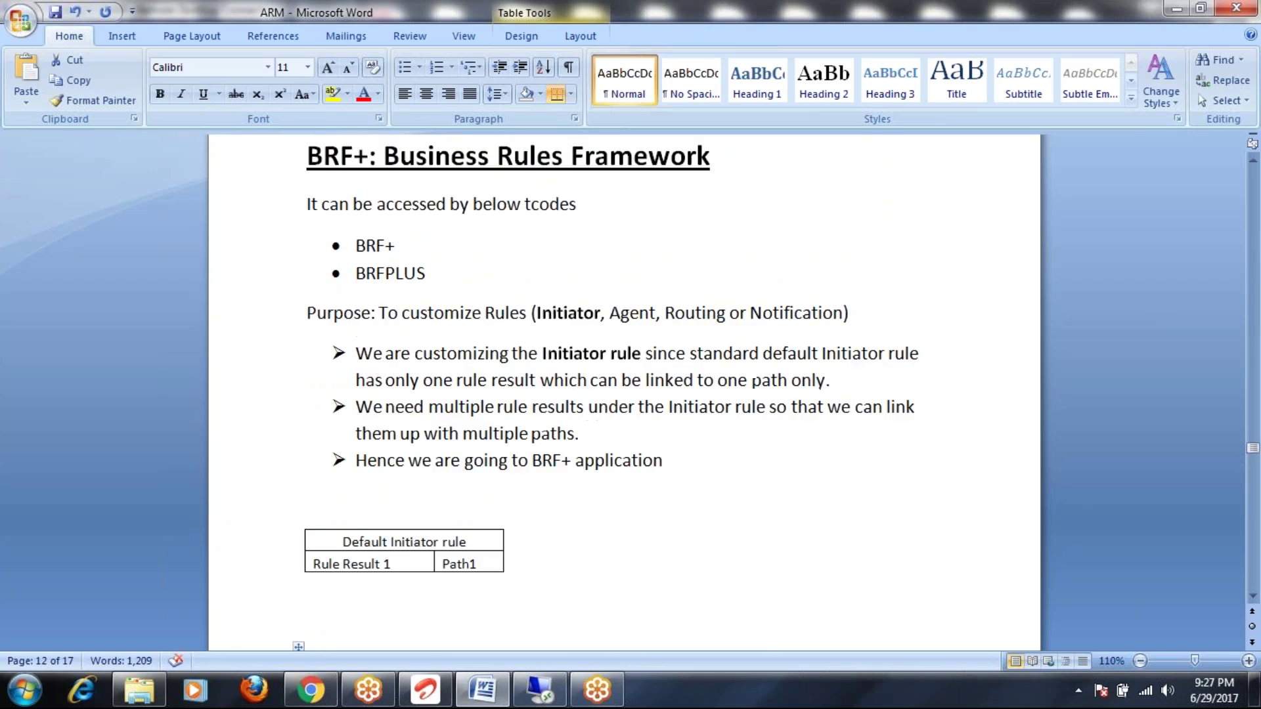
{"action": "scroll", "coordinate": [761, 452], "scroll_direction": "down", "scroll_amount": 1}
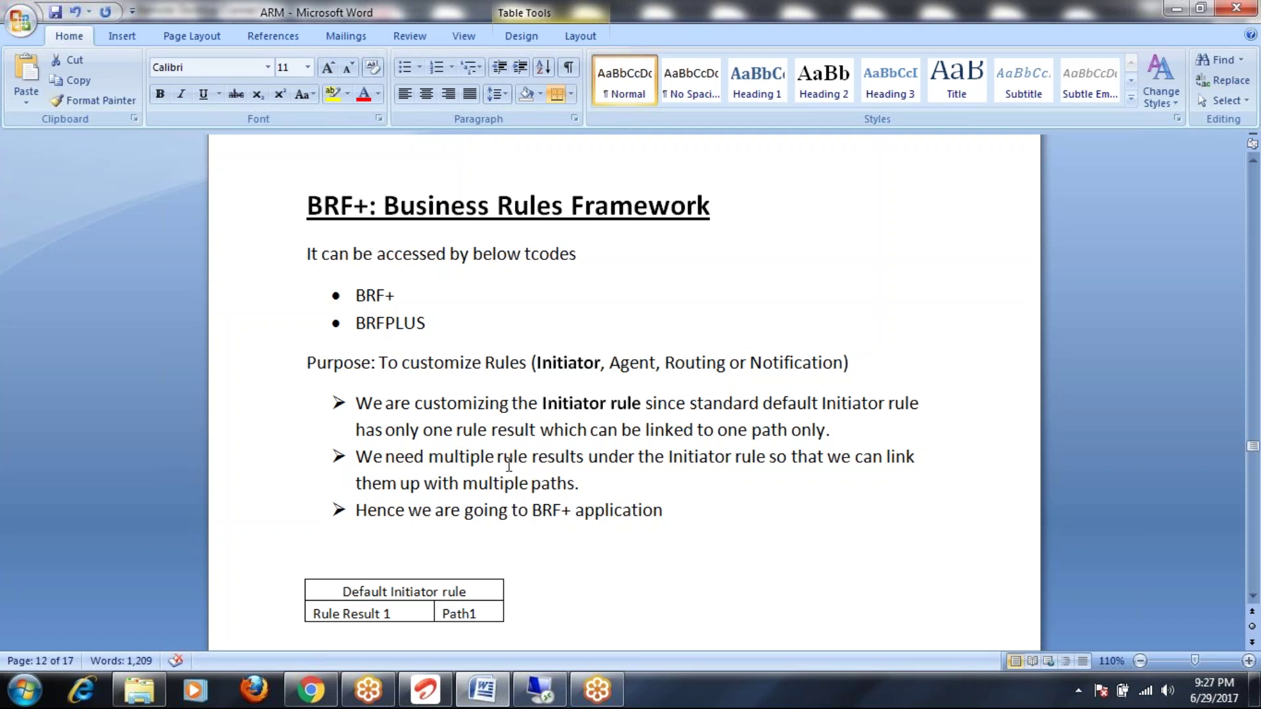
{"action": "left_click_drag", "start_coordinate": [307, 255], "coordinate": [577, 255]}
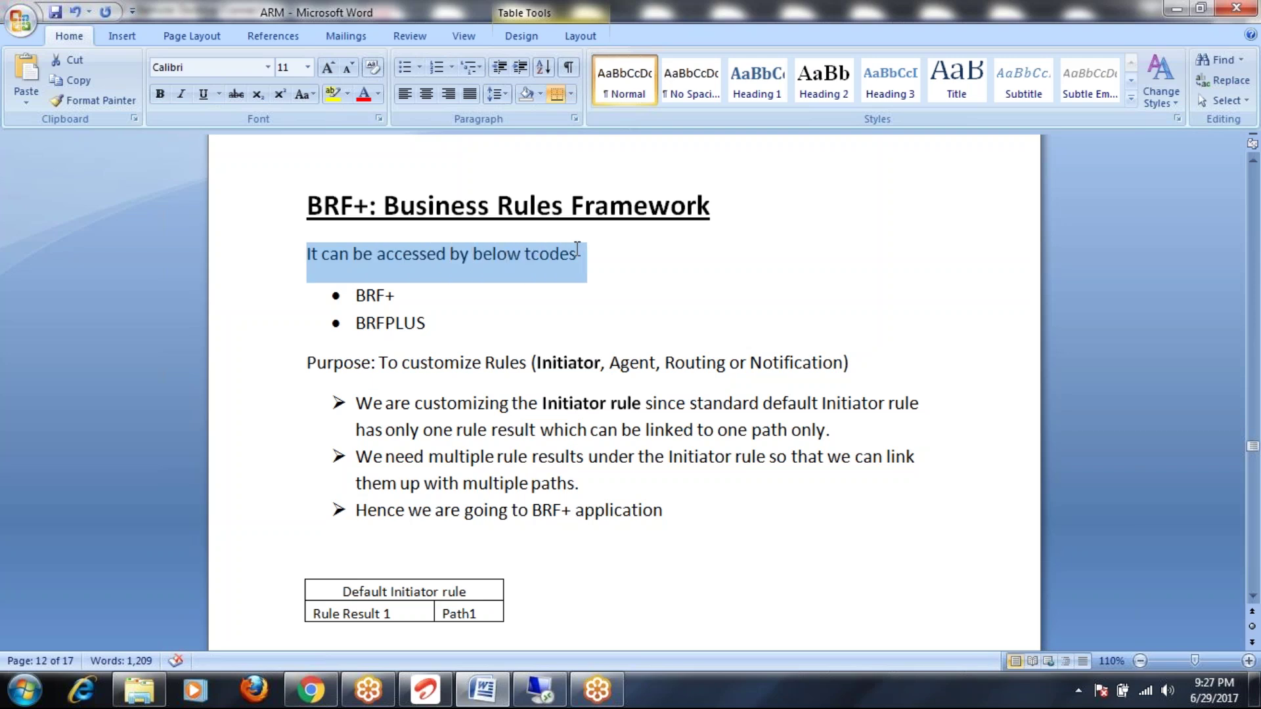
{"action": "left_click", "coordinate": [396, 295]}
{"action": "left_click_drag", "start_coordinate": [356, 295], "coordinate": [411, 294]}
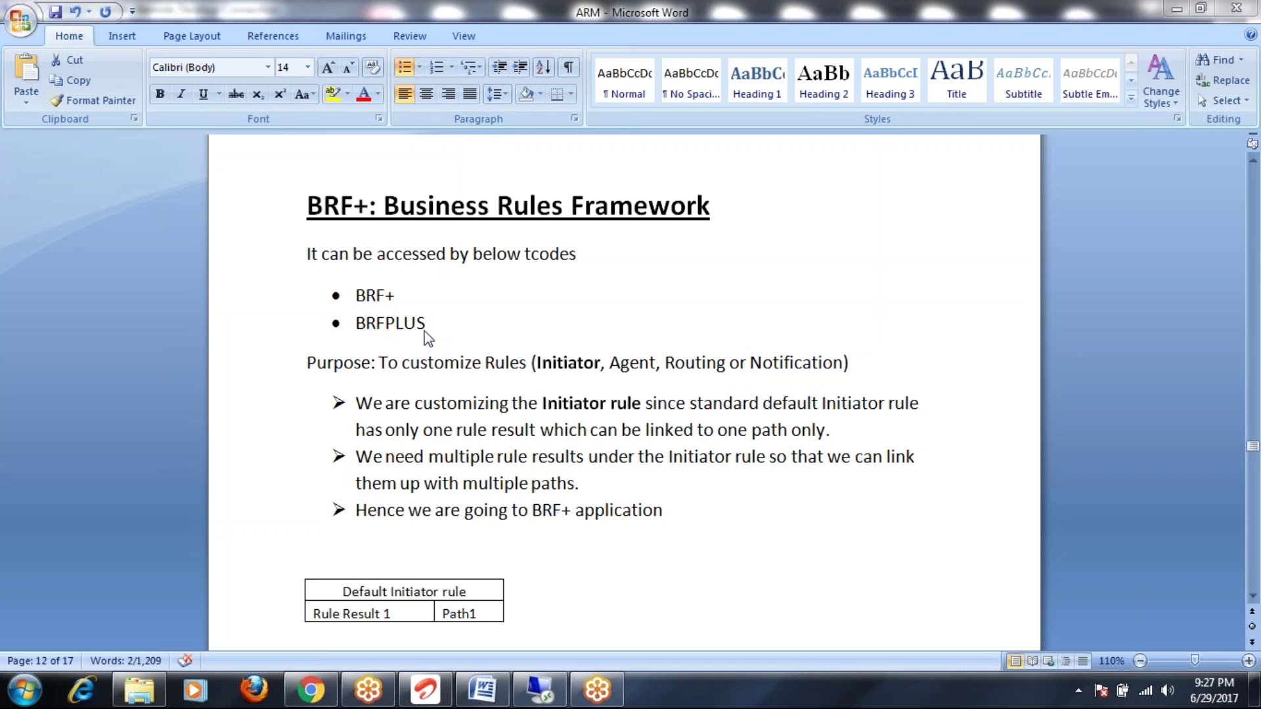
Step: Switch to the remote SAP session, minimize the MSMP Workflow Configuration, run /nBRF+ and maximize the BRFplus Workbench window
{"action": "left_click", "coordinate": [539, 690]}
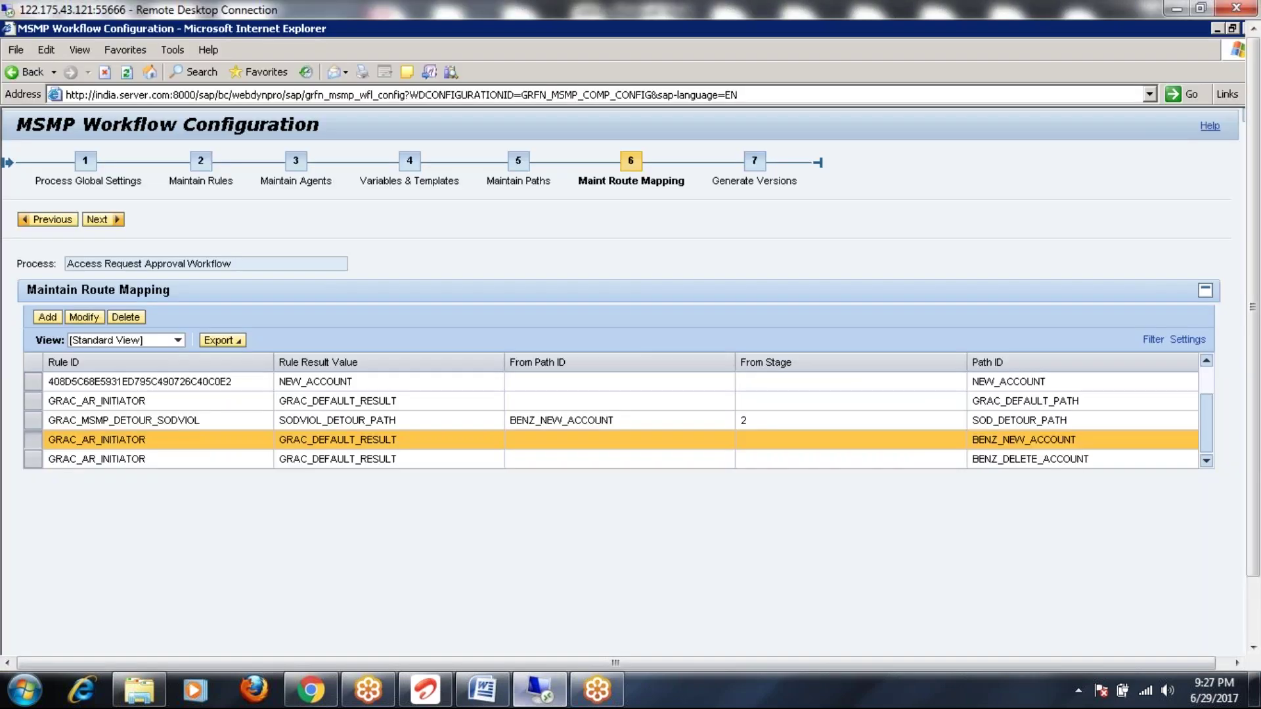
{"action": "left_click", "coordinate": [1217, 28]}
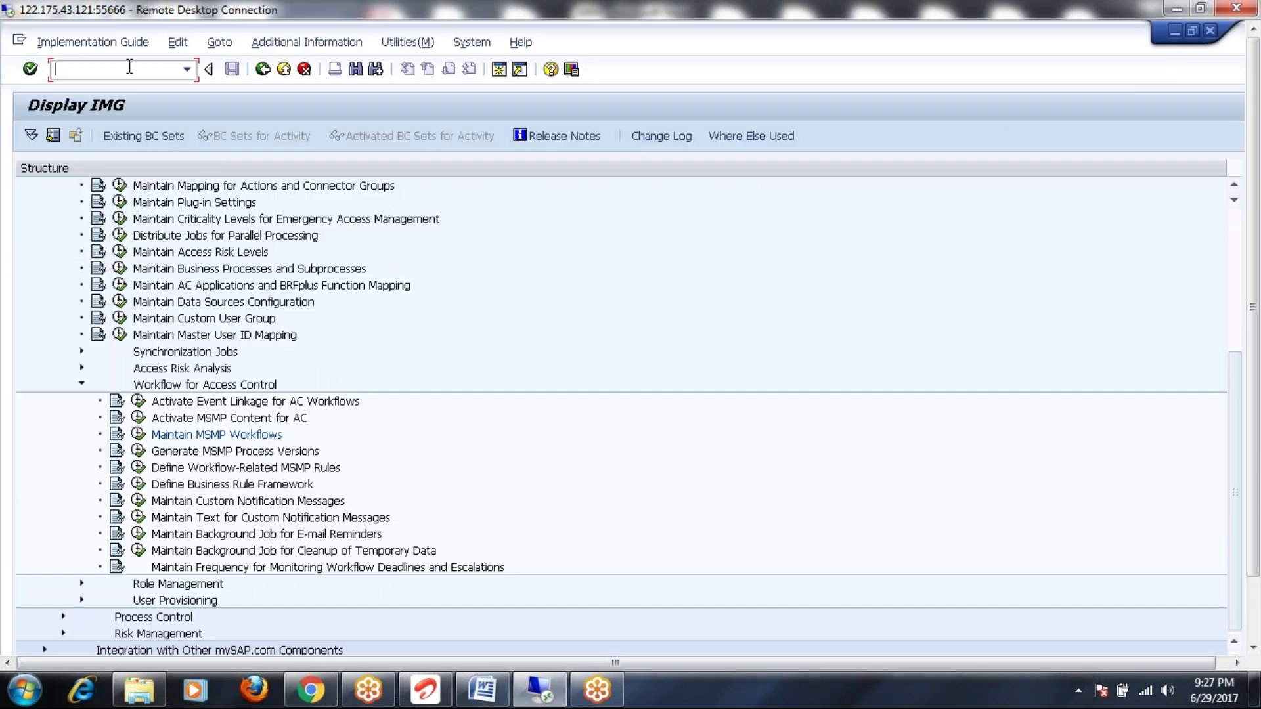
{"action": "type", "text": "/nBRF+"}
{"action": "key", "text": "Return"}
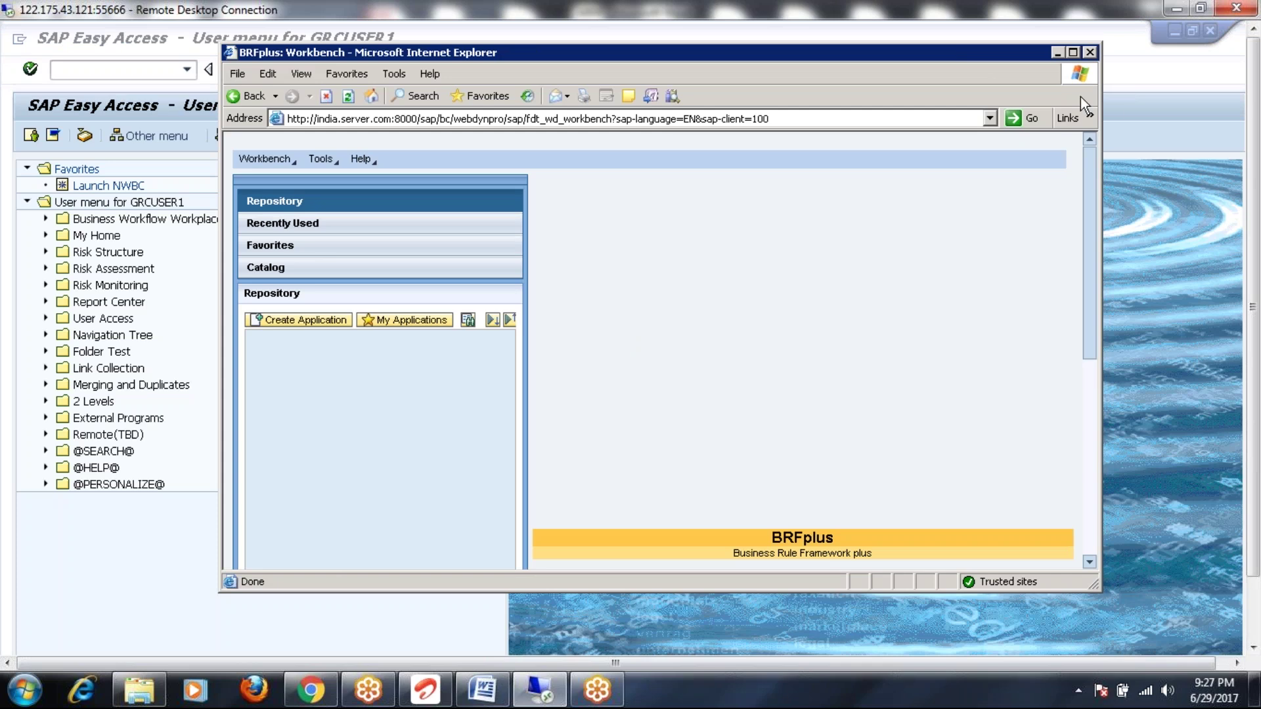
{"action": "left_click", "coordinate": [1073, 52]}
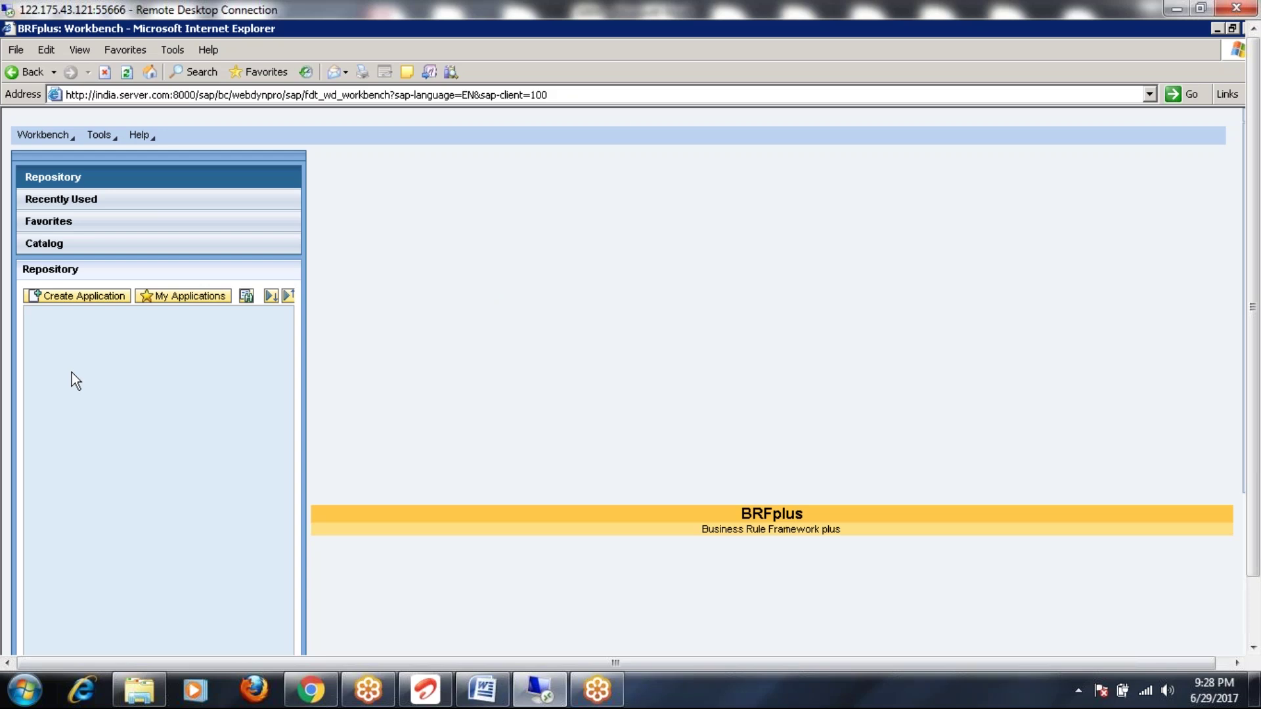
Step: Examine the BRFplus title and the Business Rule Framework plus caption on the workbench start page
{"action": "double_click", "coordinate": [762, 515]}
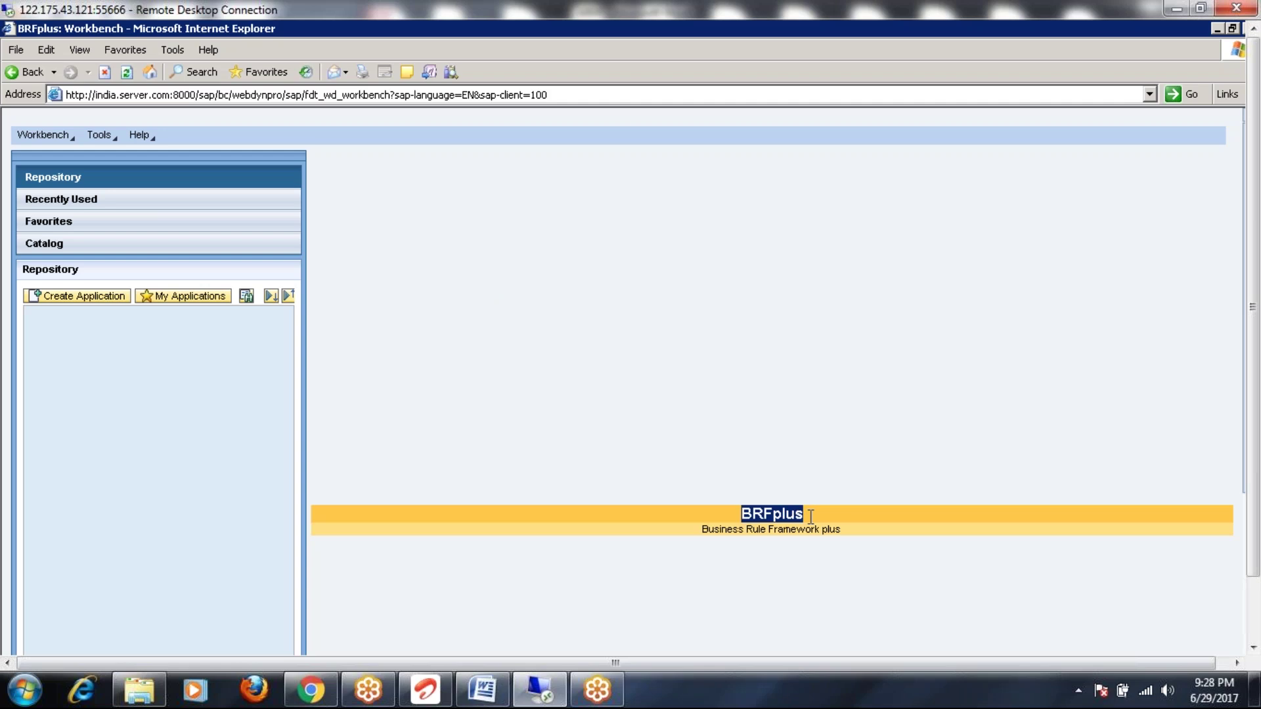
{"action": "left_click", "coordinate": [706, 530]}
{"action": "left_click_drag", "start_coordinate": [706, 532], "coordinate": [840, 534]}
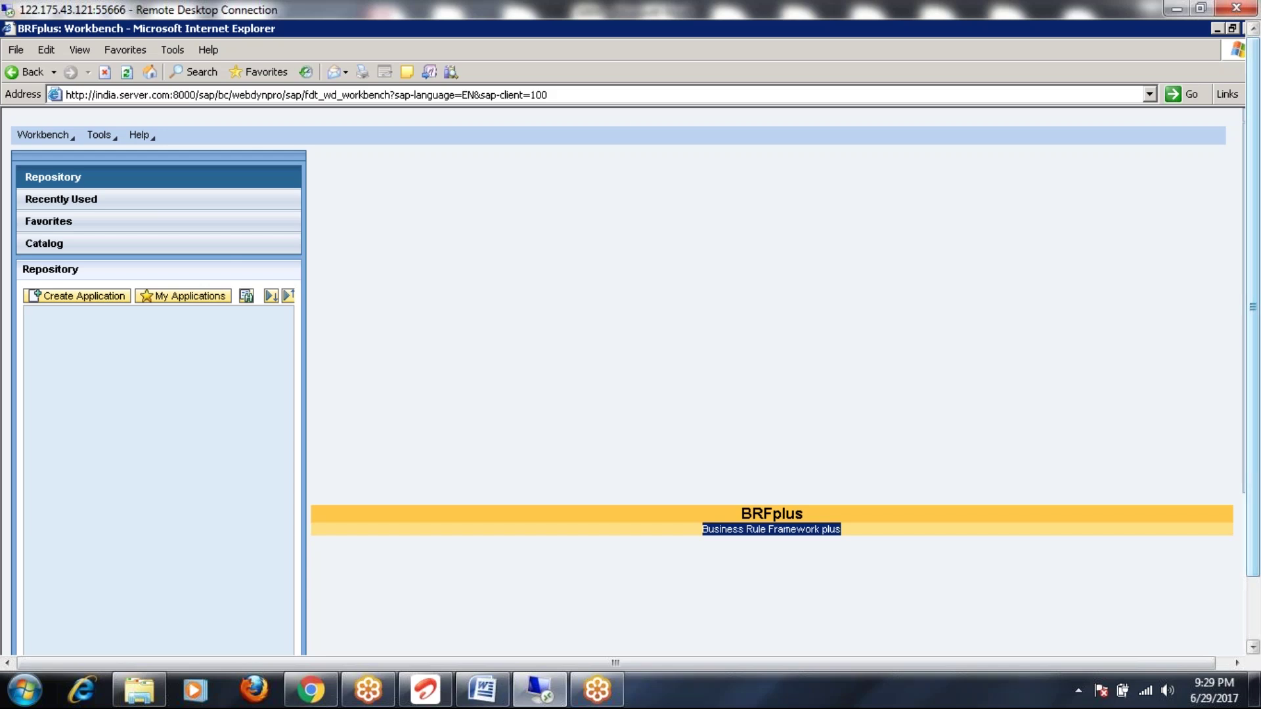
Step: Close the BRFplus Workbench window and reopen the workbench from SAP Easy Access with transaction BRFPLUS
{"action": "double_click", "coordinate": [1187, 31]}
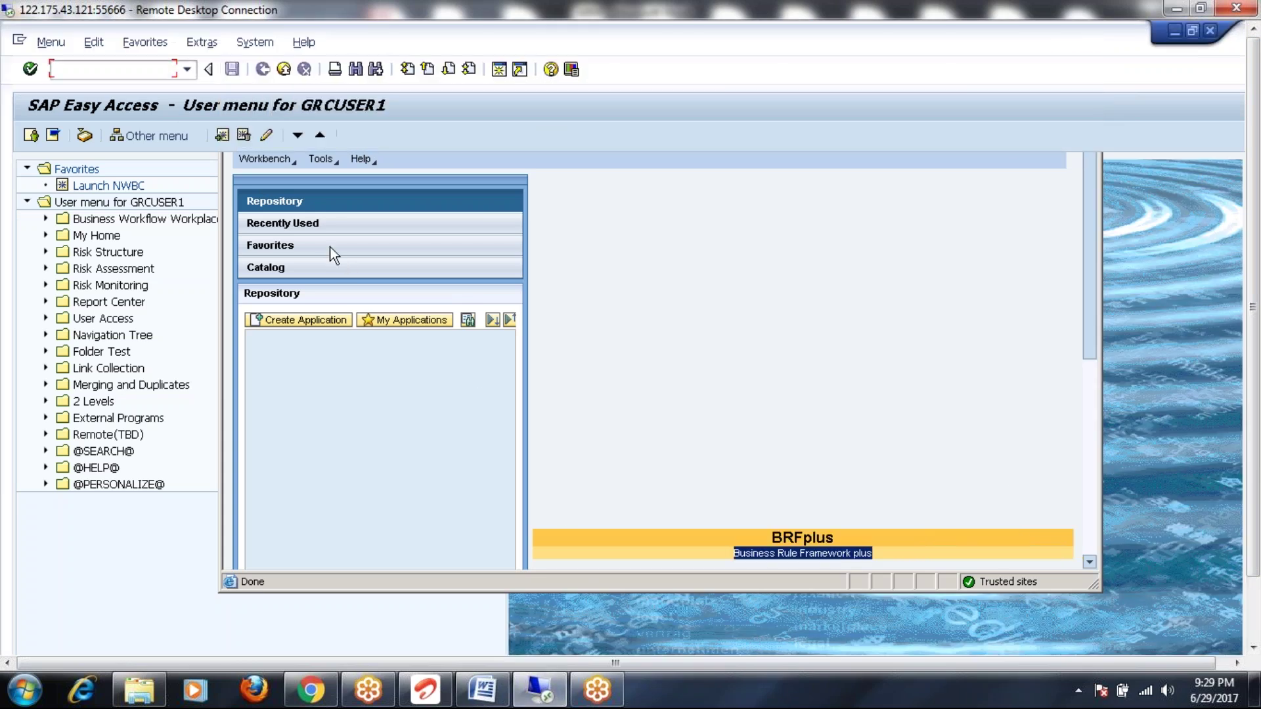
{"action": "type", "text": "BRFPLUS"}
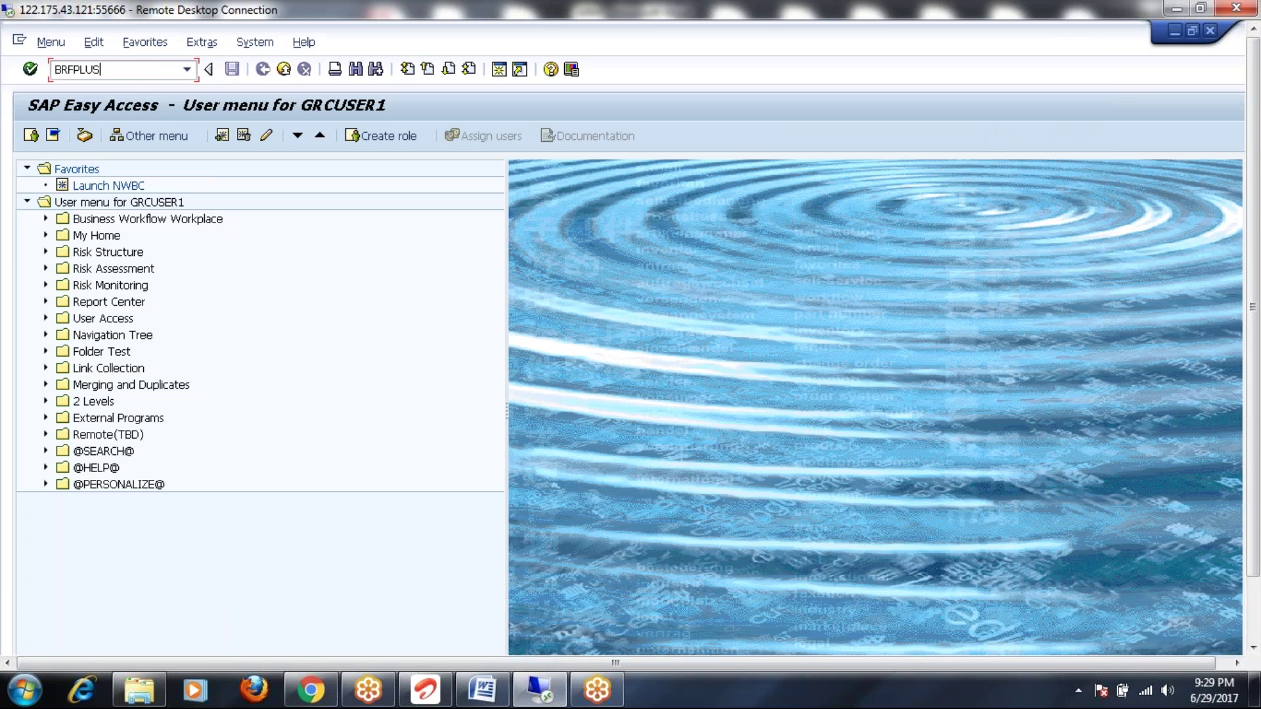
{"action": "key", "text": "Return"}
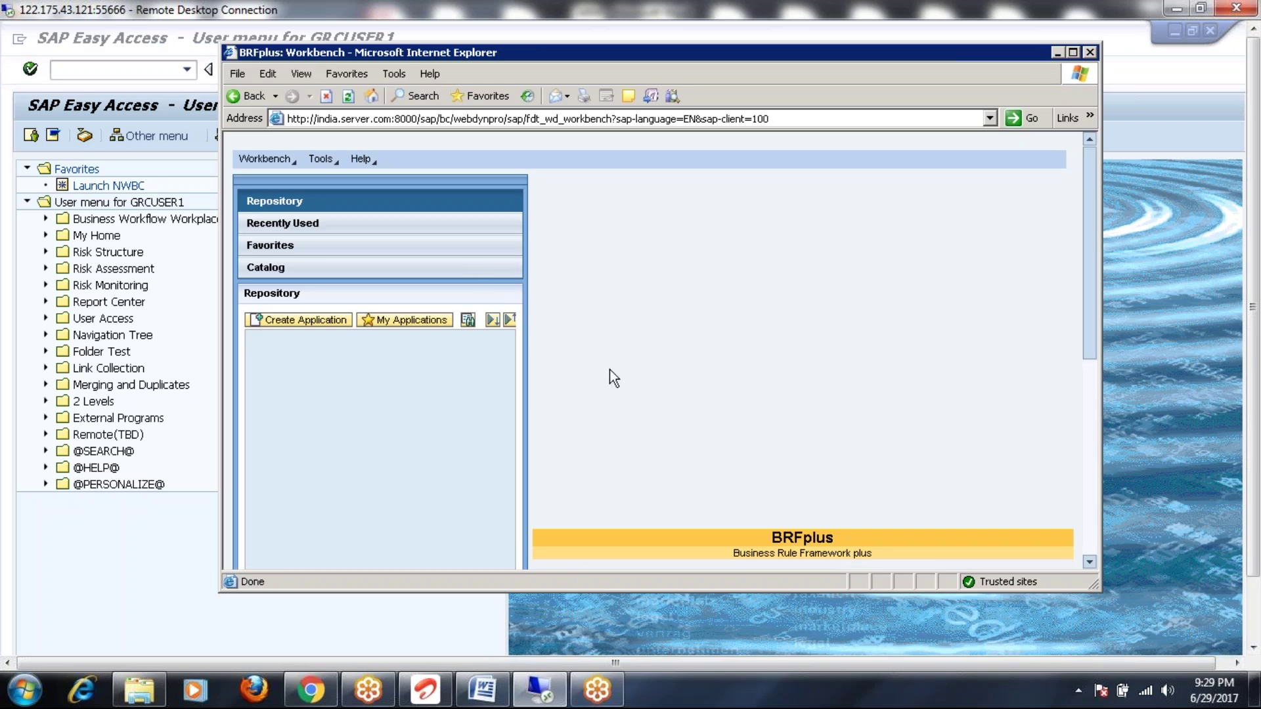
Step: Switch to the ARM document in Word and review the BRF+ transaction codes, Custom Initiator Rule table and ZGE_INITIATOR decision table screenshots
{"action": "left_click", "coordinate": [483, 689]}
{"action": "left_click_drag", "start_coordinate": [308, 254], "coordinate": [607, 315]}
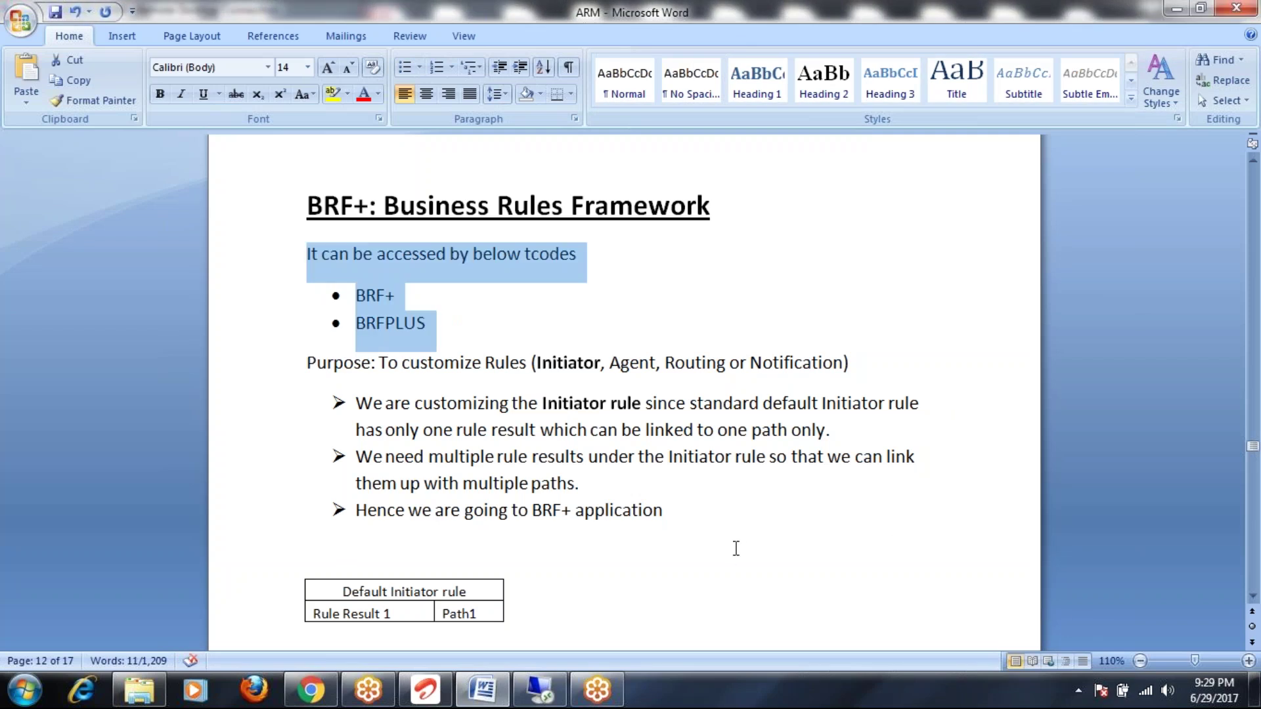
{"action": "scroll", "coordinate": [736, 553], "scroll_direction": "down", "scroll_amount": 5}
{"action": "scroll", "coordinate": [736, 553], "scroll_direction": "down", "scroll_amount": 3}
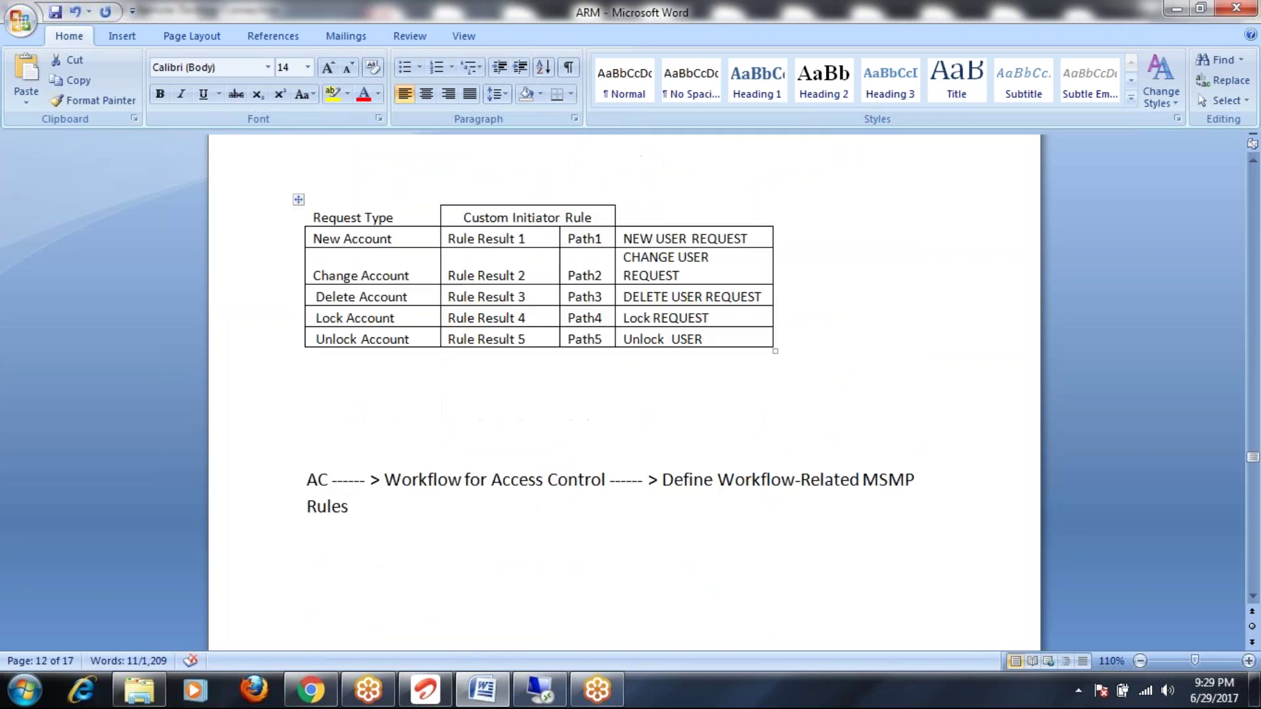
{"action": "scroll", "coordinate": [735, 553], "scroll_direction": "down", "scroll_amount": 11}
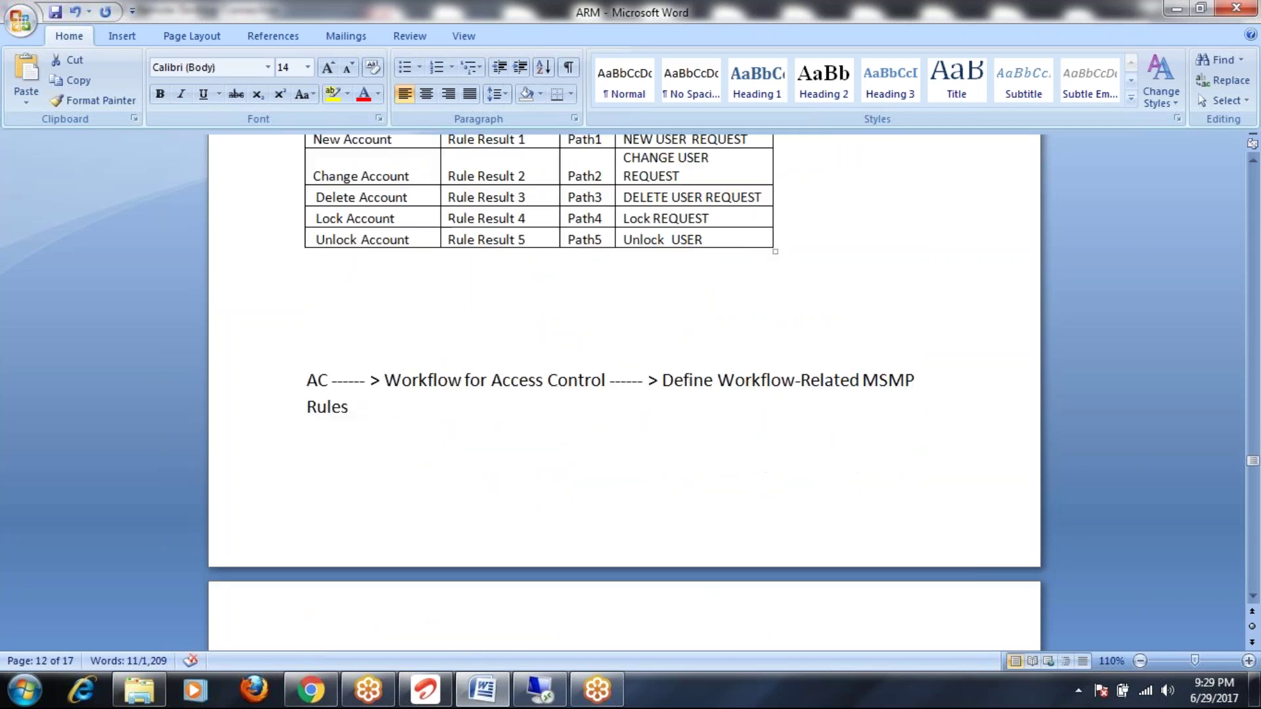
{"action": "scroll", "coordinate": [627, 393], "scroll_direction": "down", "scroll_amount": 4}
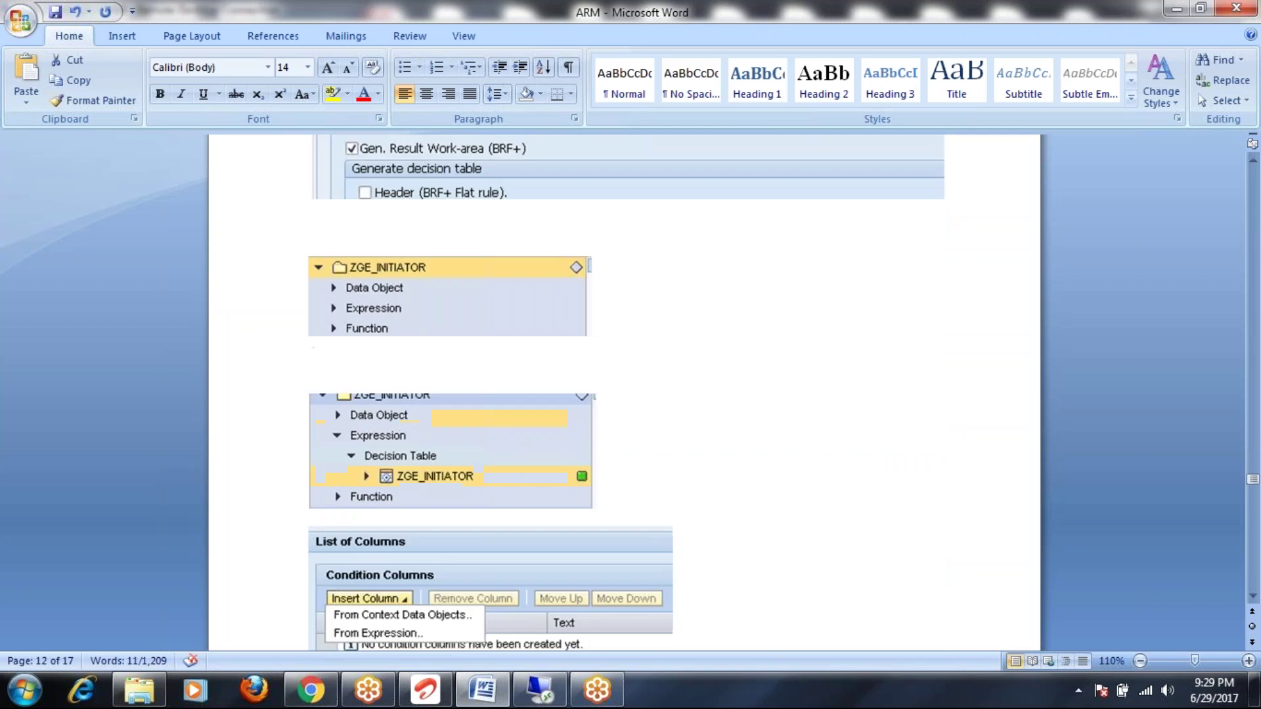
{"action": "scroll", "coordinate": [627, 393], "scroll_direction": "up", "scroll_amount": 15}
{"action": "scroll", "coordinate": [624, 393], "scroll_direction": "up", "scroll_amount": 14}
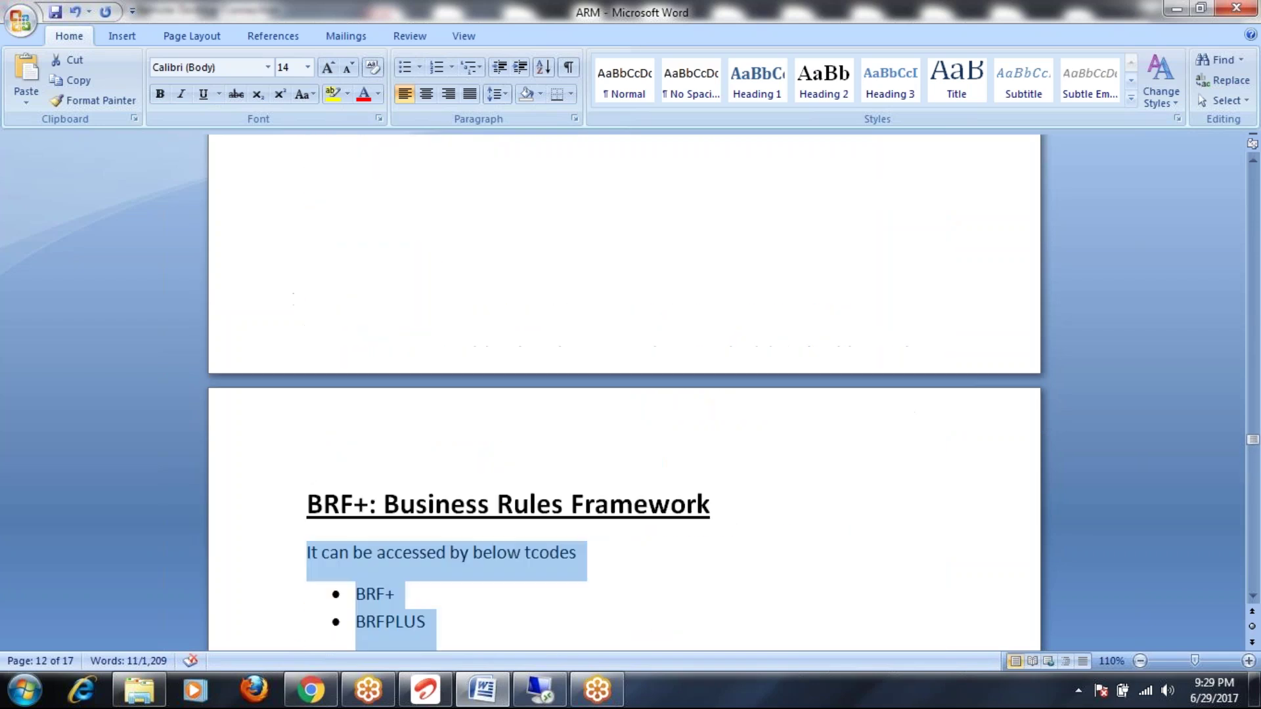
{"action": "scroll", "coordinate": [740, 543], "scroll_direction": "down", "scroll_amount": 13}
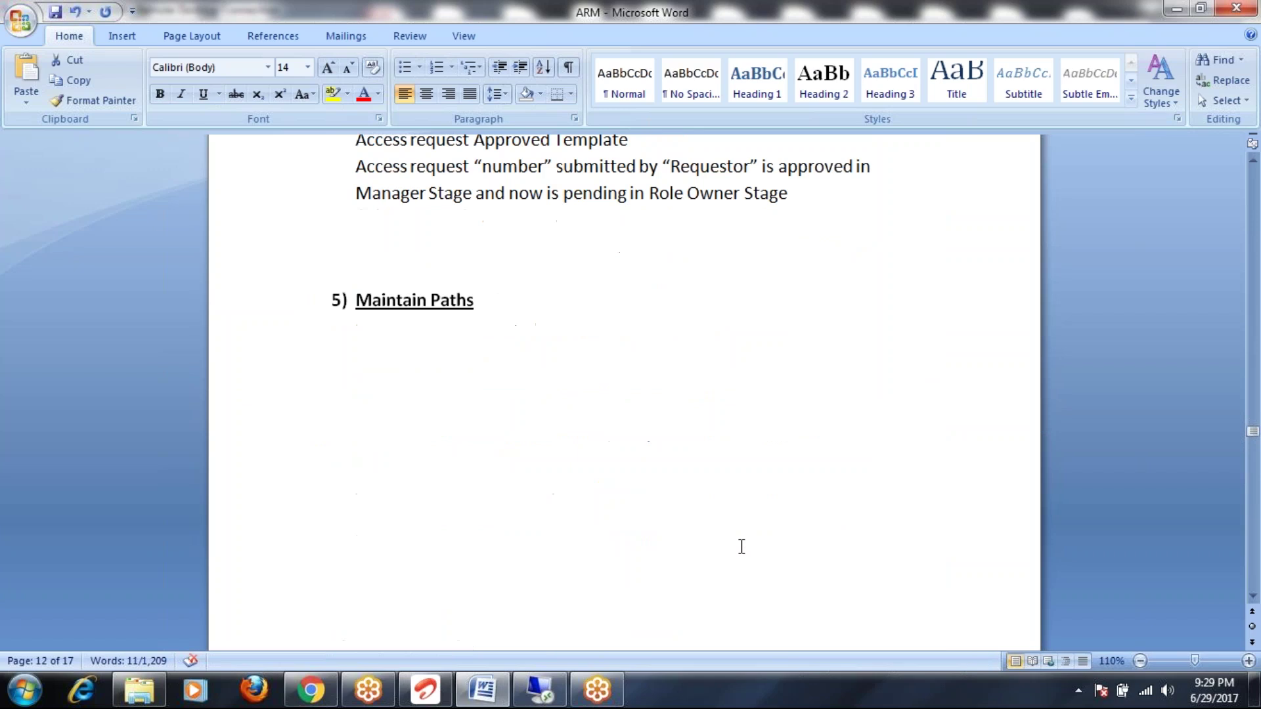
{"action": "scroll", "coordinate": [624, 394], "scroll_direction": "down", "scroll_amount": 3}
{"action": "scroll", "coordinate": [624, 394], "scroll_direction": "up", "scroll_amount": 3}
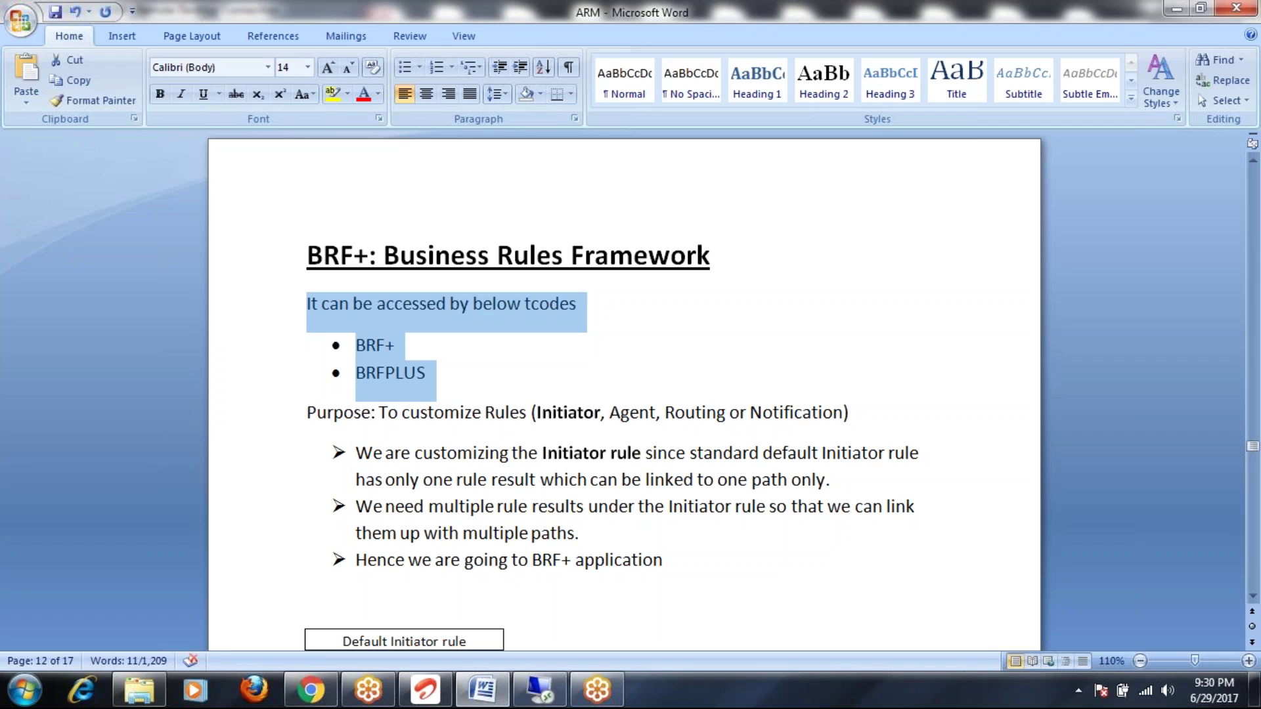
Step: Save the ARM document and look over the pages around the Maintain Paths heading
{"action": "left_click", "coordinate": [56, 12]}
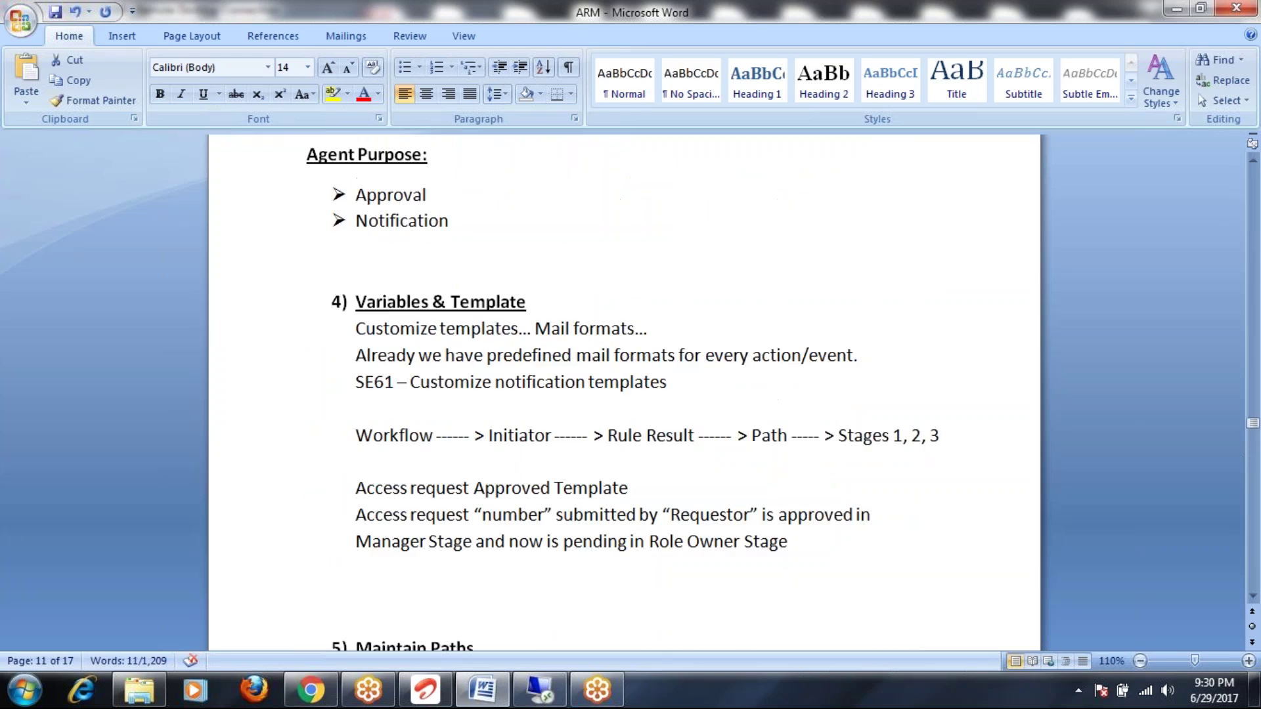
{"action": "scroll", "coordinate": [624, 394], "scroll_direction": "down", "scroll_amount": 7}
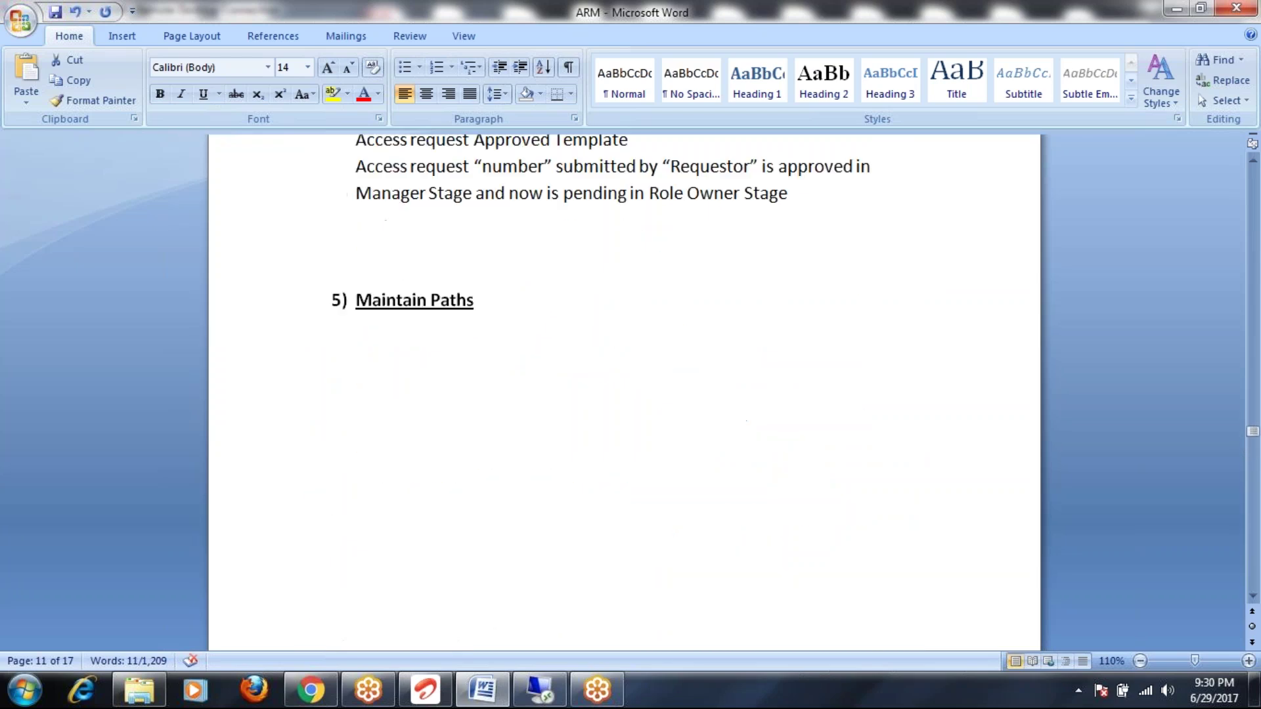
{"action": "scroll", "coordinate": [624, 394], "scroll_direction": "up", "scroll_amount": 2}
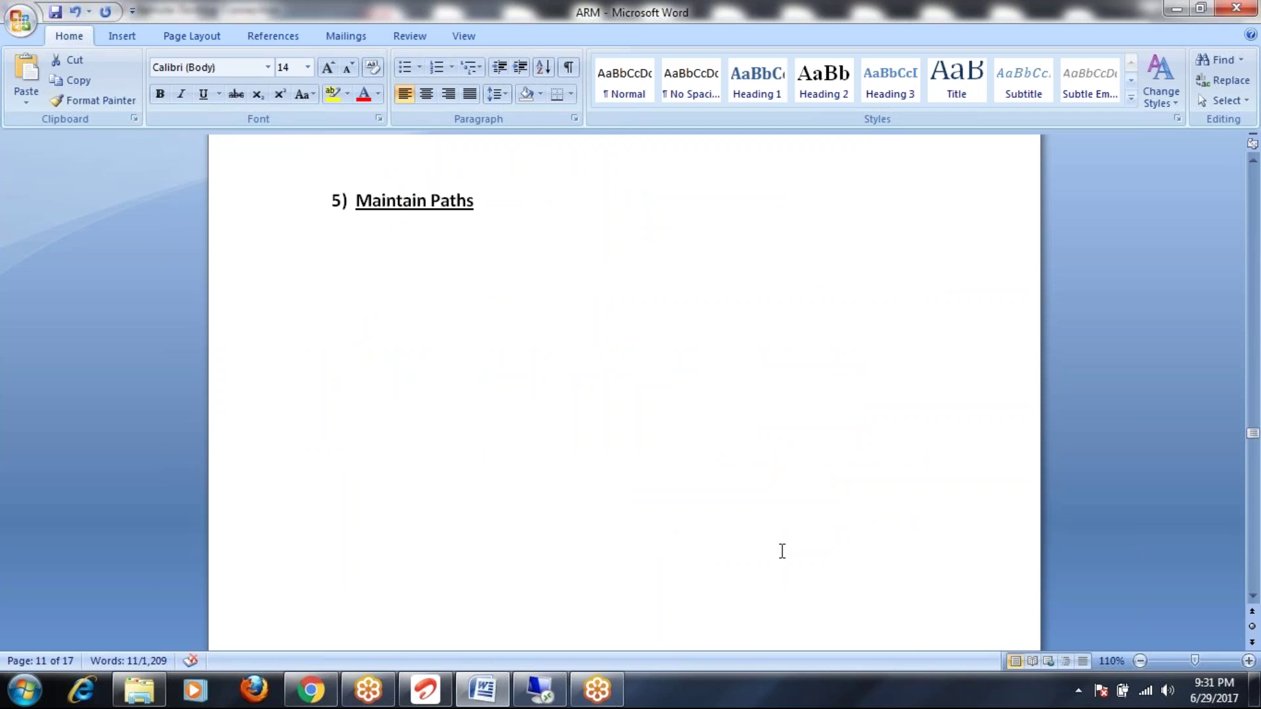
{"action": "scroll", "coordinate": [782, 550], "scroll_direction": "down", "scroll_amount": 5}
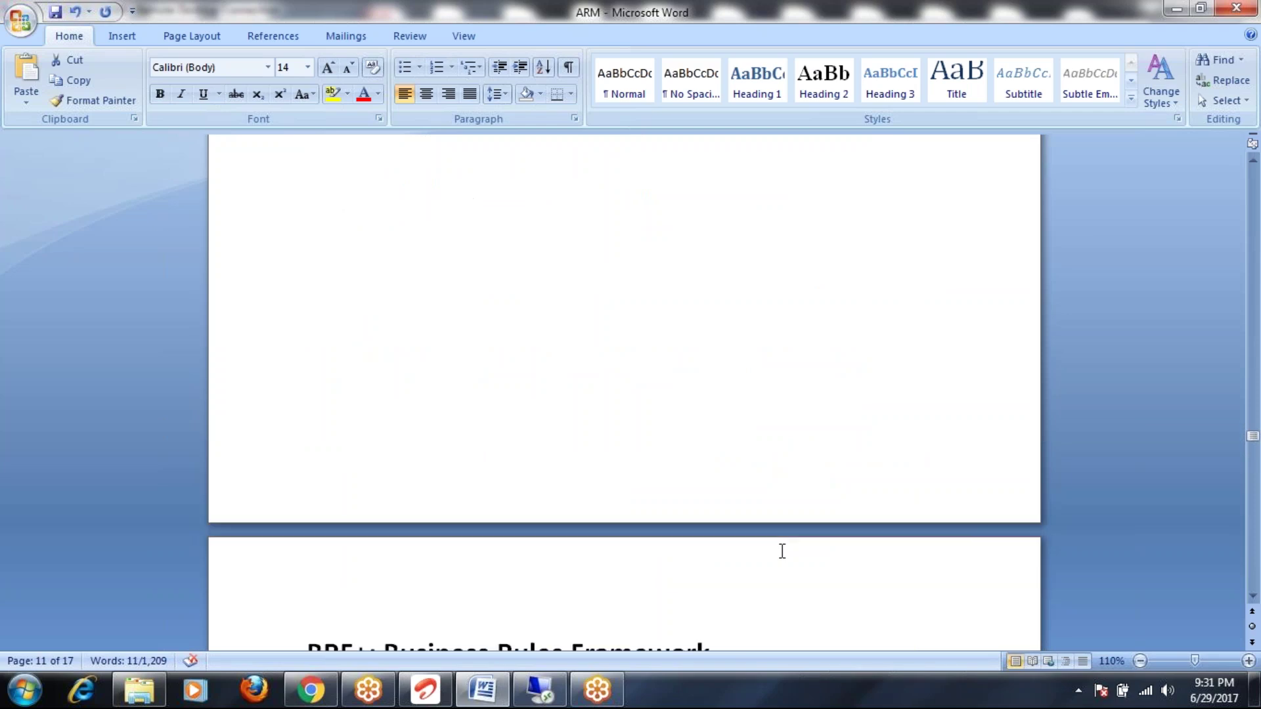
Step: Switch back to the remote SAP session and close the BRFplus Workbench window
{"action": "left_click", "coordinate": [540, 690]}
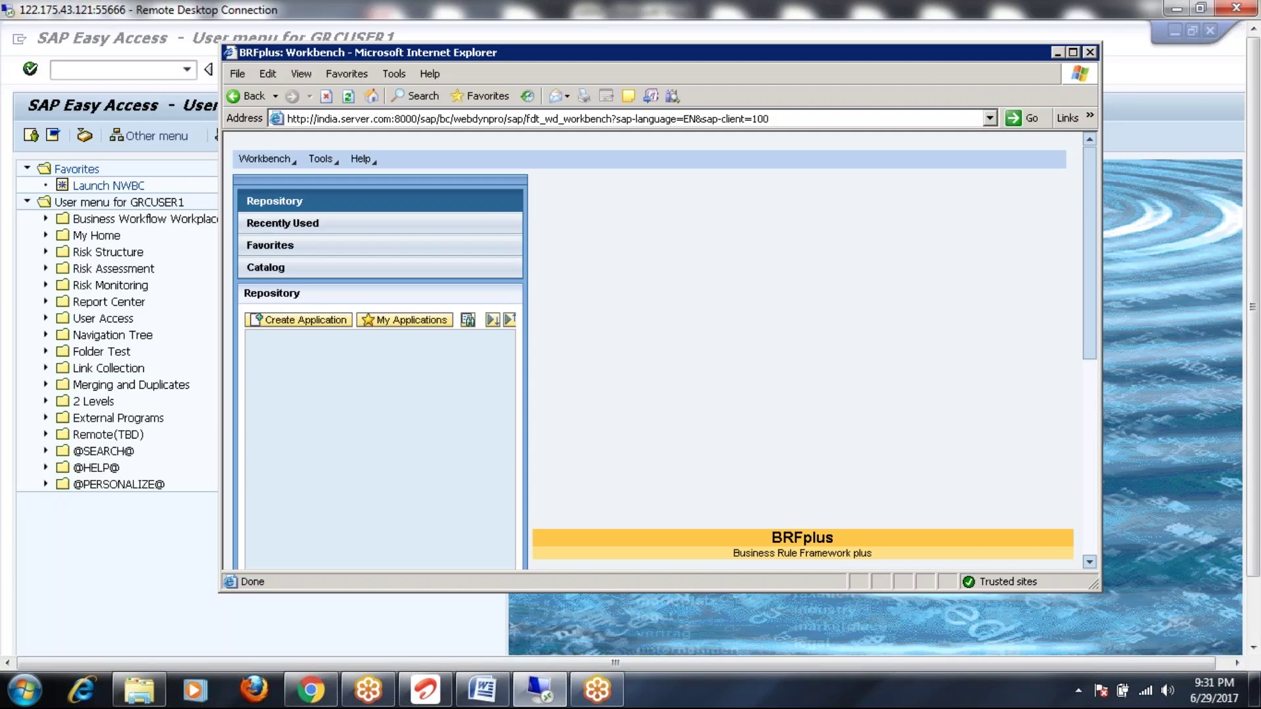
{"action": "double_click", "coordinate": [968, 53]}
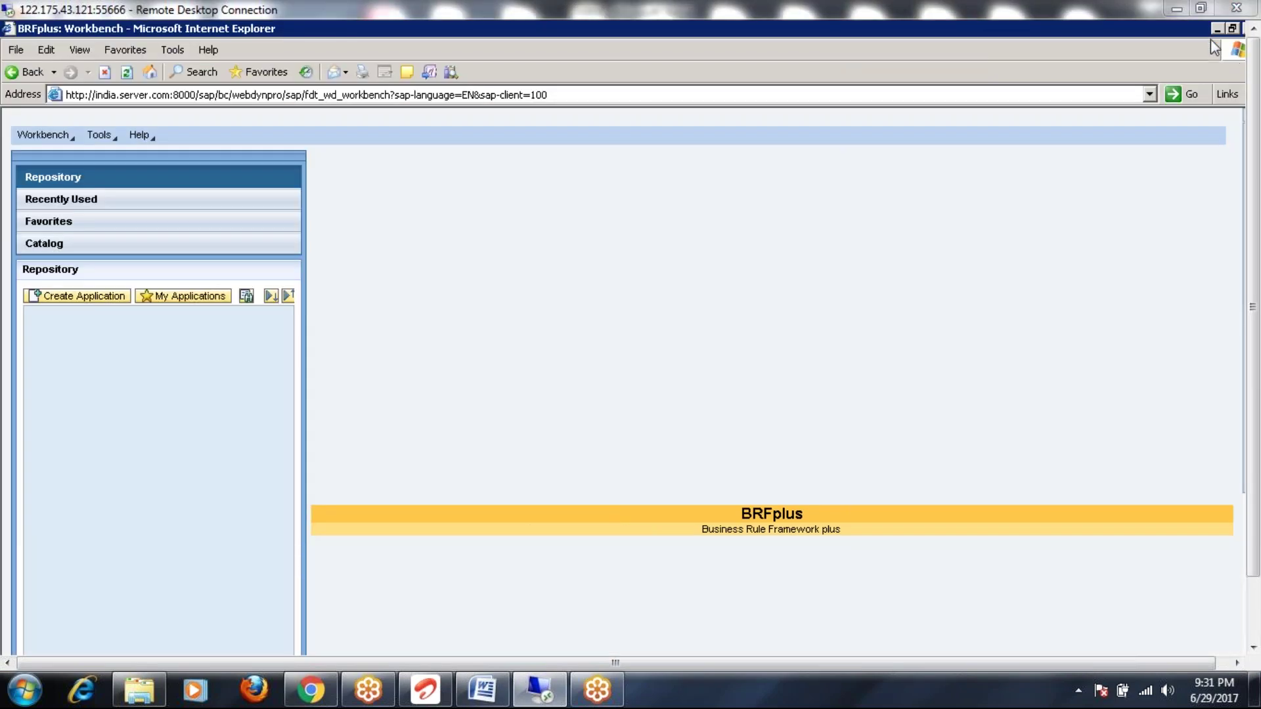
{"action": "double_click", "coordinate": [1210, 32]}
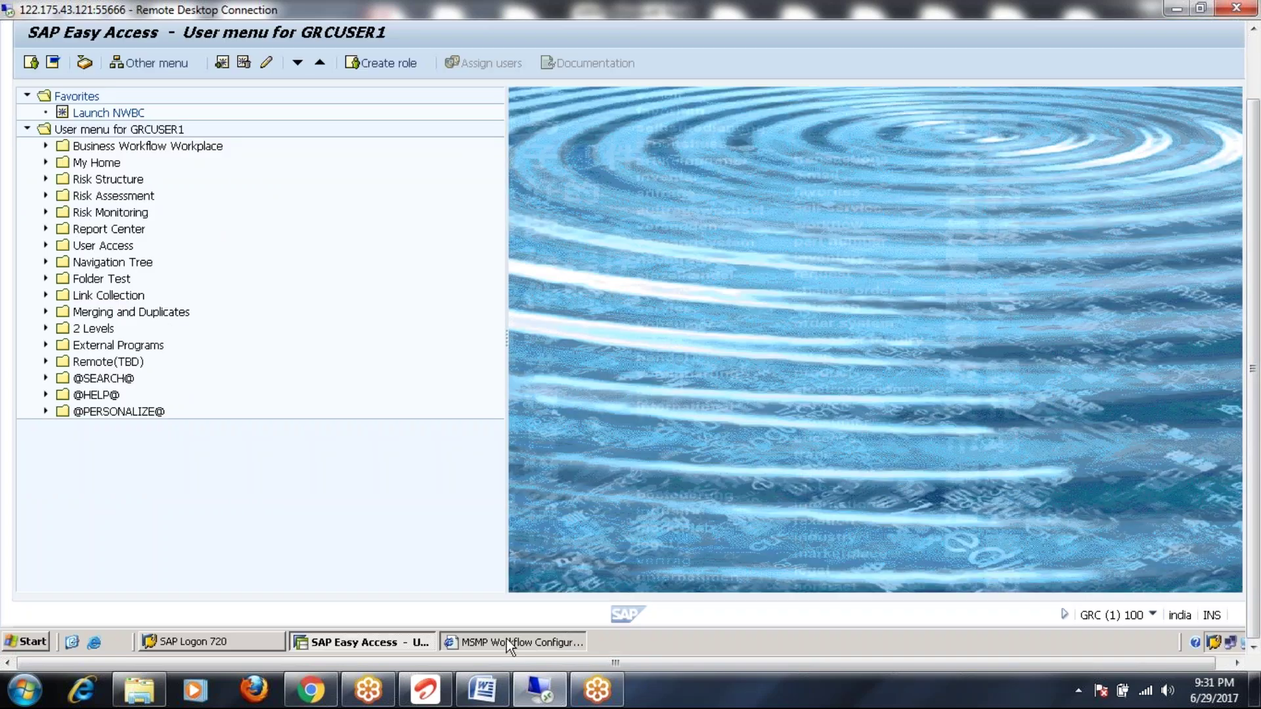
Step: Bring up the MSMP Workflow Configuration window and go to the Maintain Paths stage of the Access Request Approval Workflow
{"action": "left_click", "coordinate": [507, 639]}
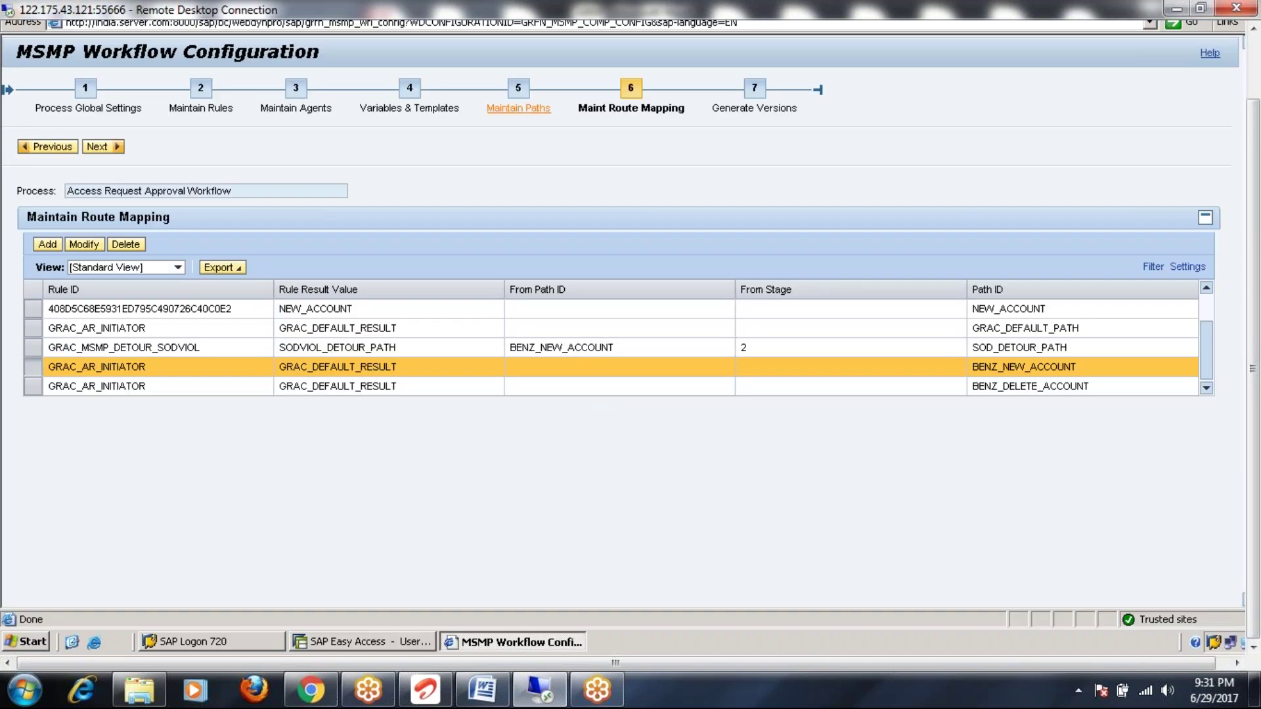
{"action": "left_click", "coordinate": [519, 108]}
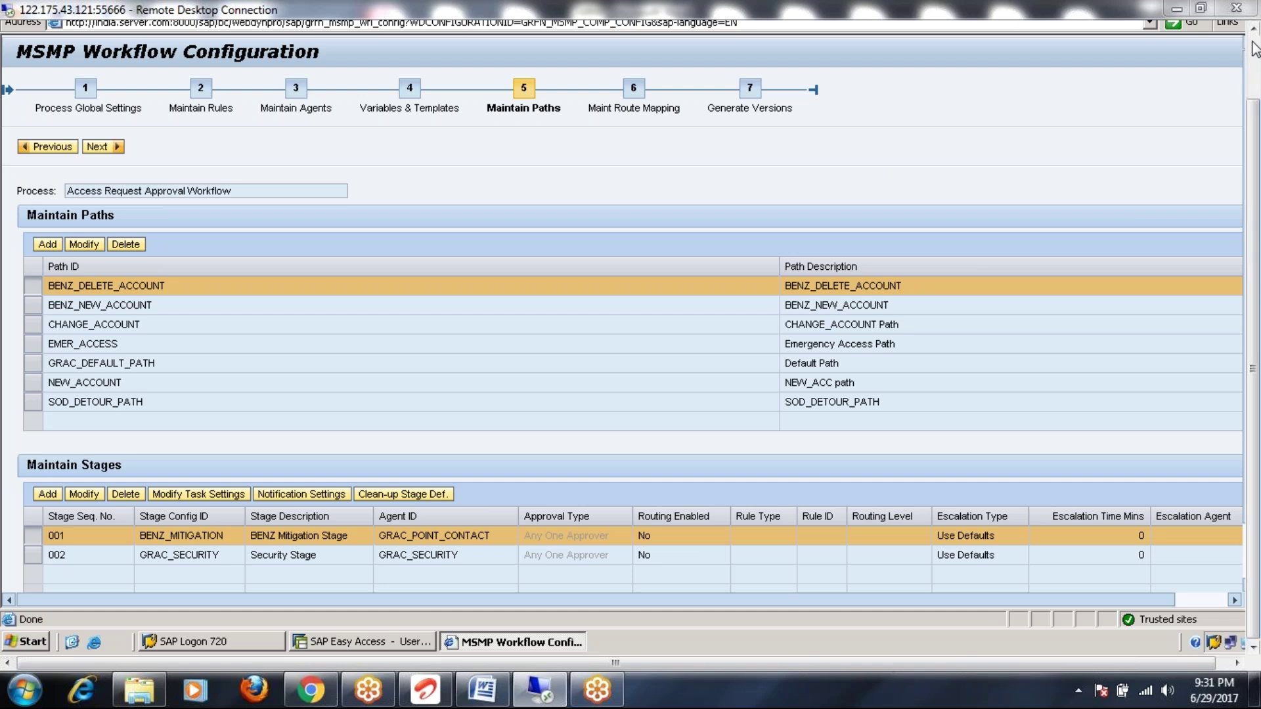
{"action": "left_click", "coordinate": [707, 382]}
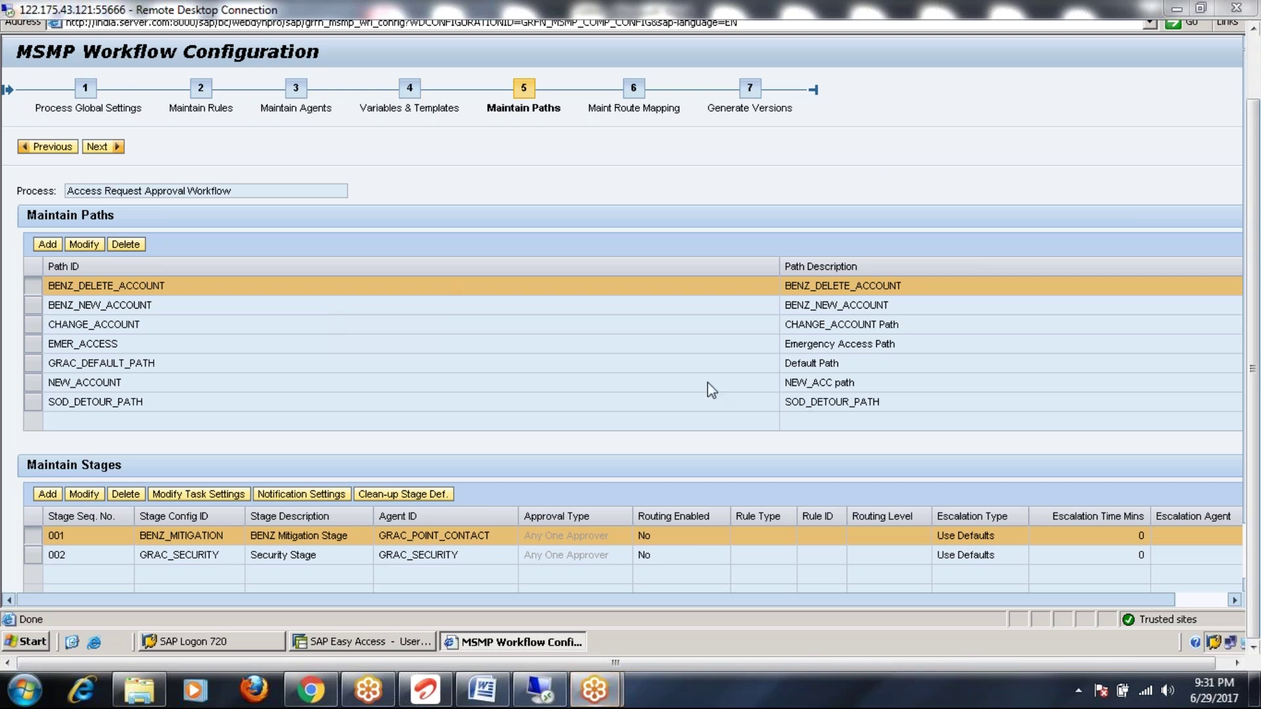